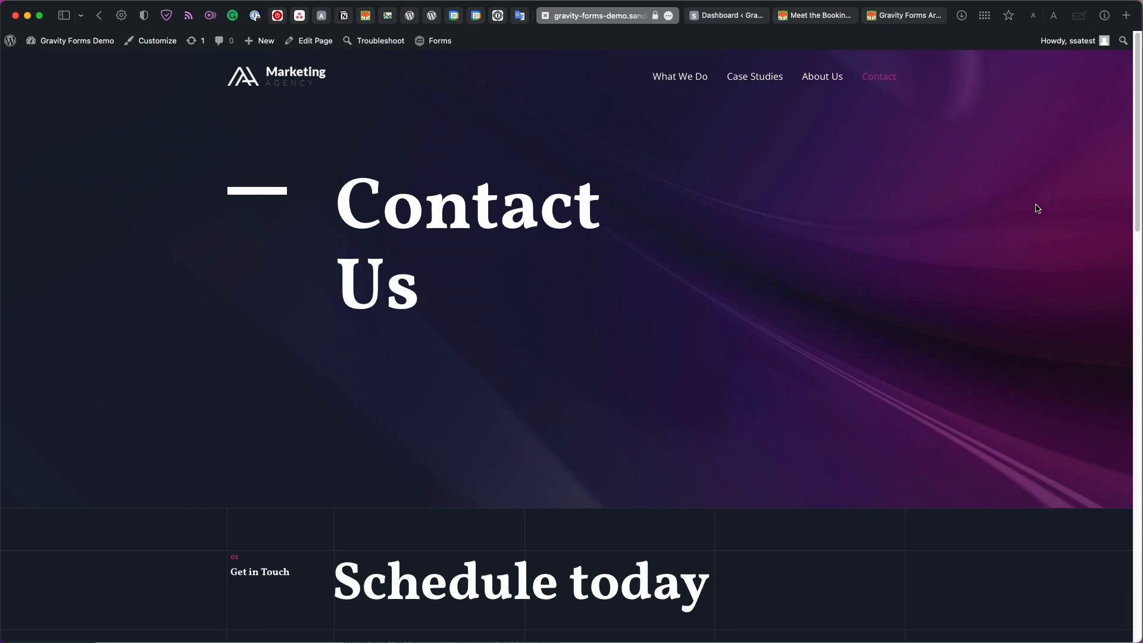
# Examine the Contact page's booking form, from the name and email fields to the consultation date list
pyautogui.scroll(-8, 859, 323)
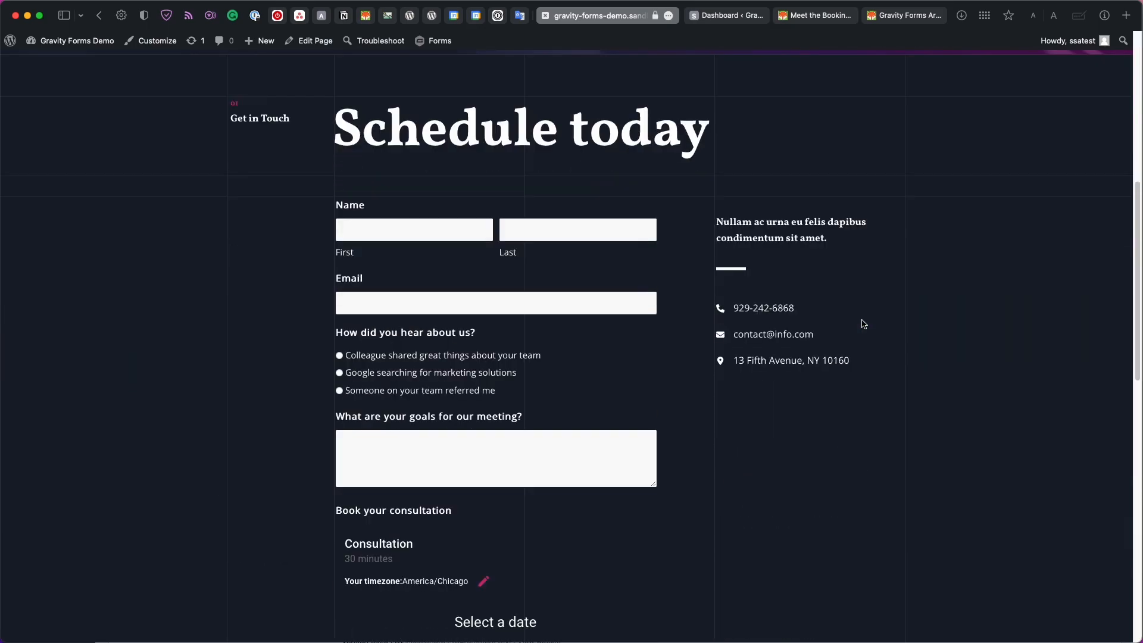
pyautogui.scroll(-2, 862, 324)
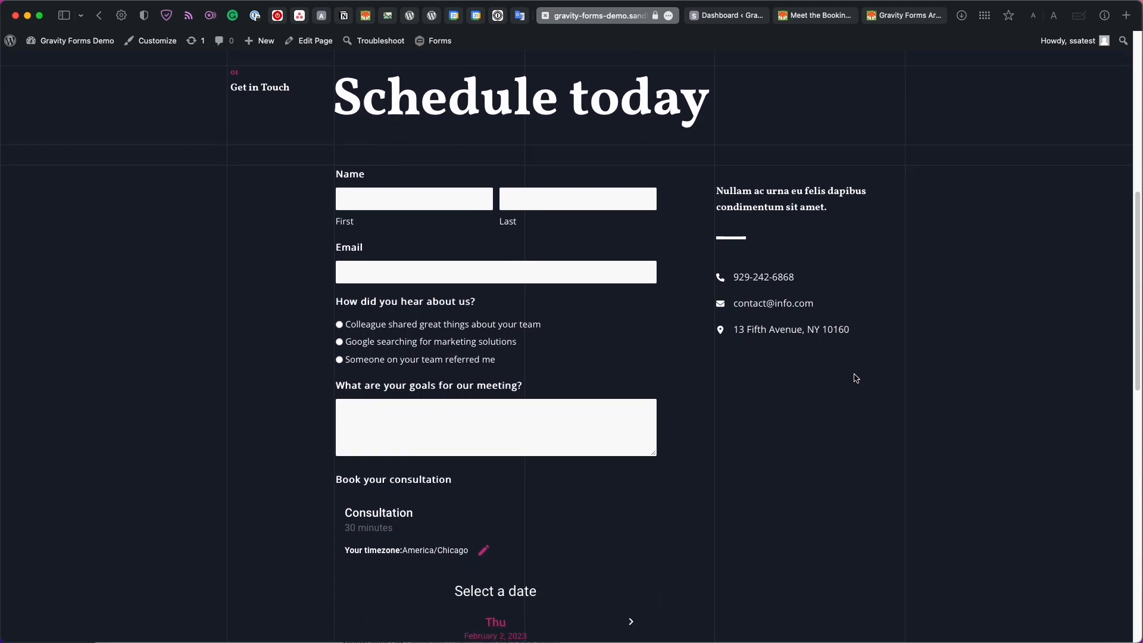
pyautogui.scroll(-1, 855, 378)
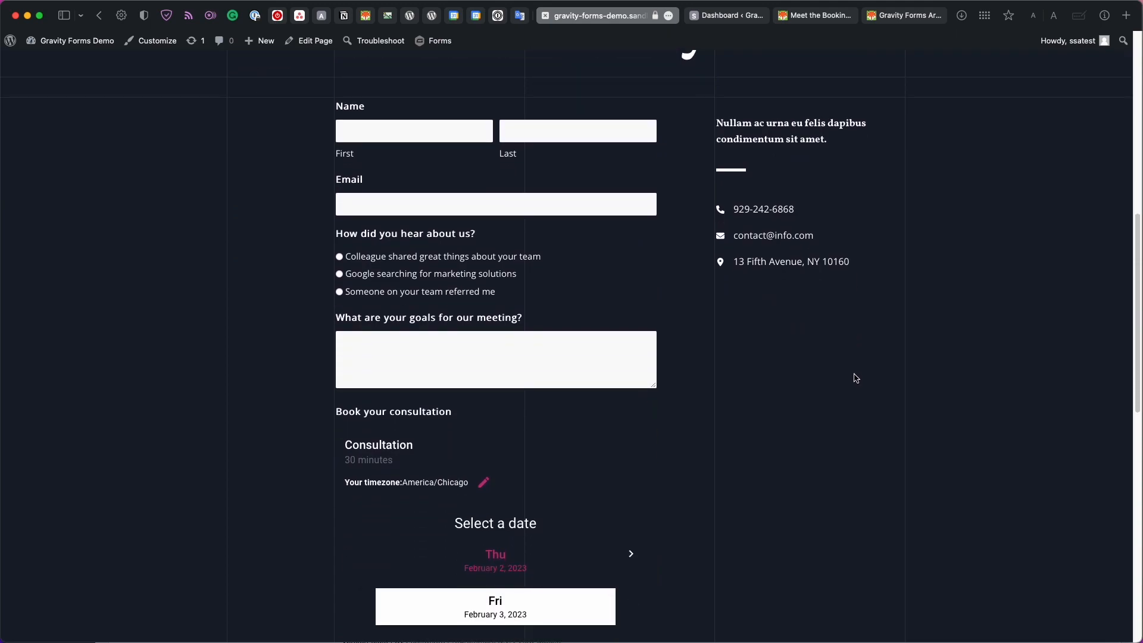
pyautogui.scroll(-1, 855, 378)
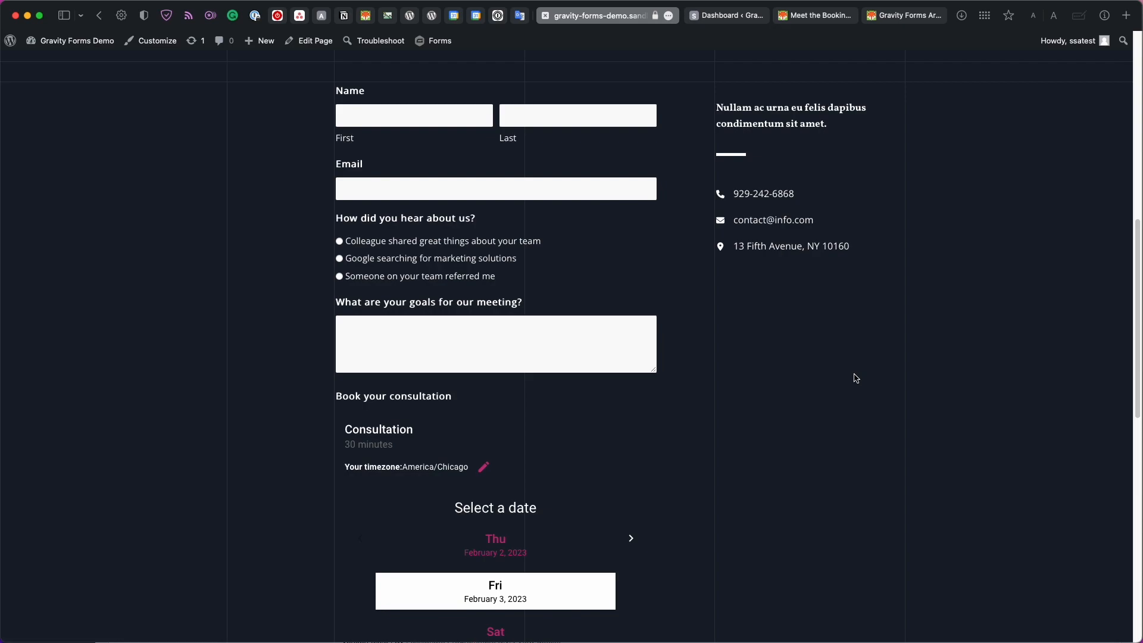
pyautogui.scroll(-1, 855, 378)
pyautogui.scroll(1, 855, 378)
pyautogui.scroll(-1, 722, 362)
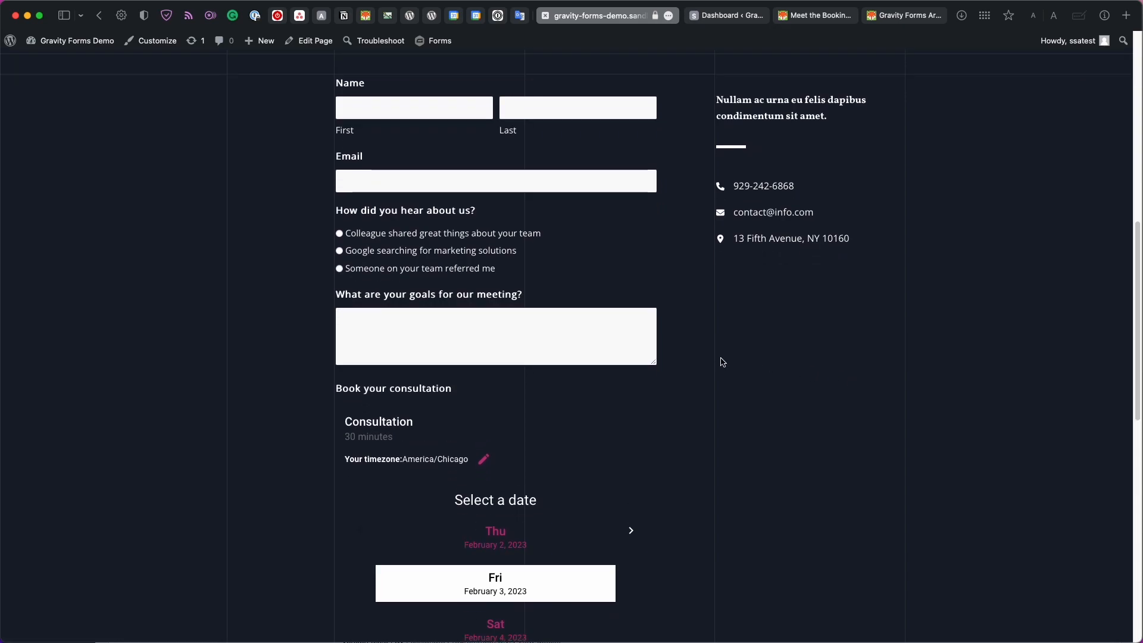
pyautogui.scroll(-1, 723, 362)
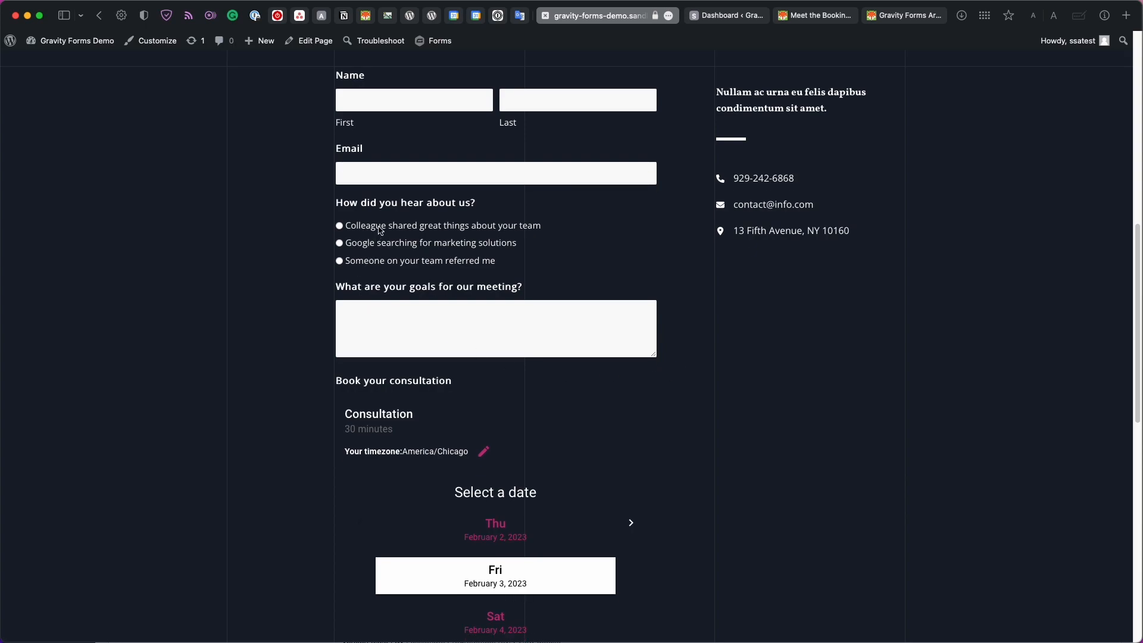
pyautogui.scroll(-5, 370, 291)
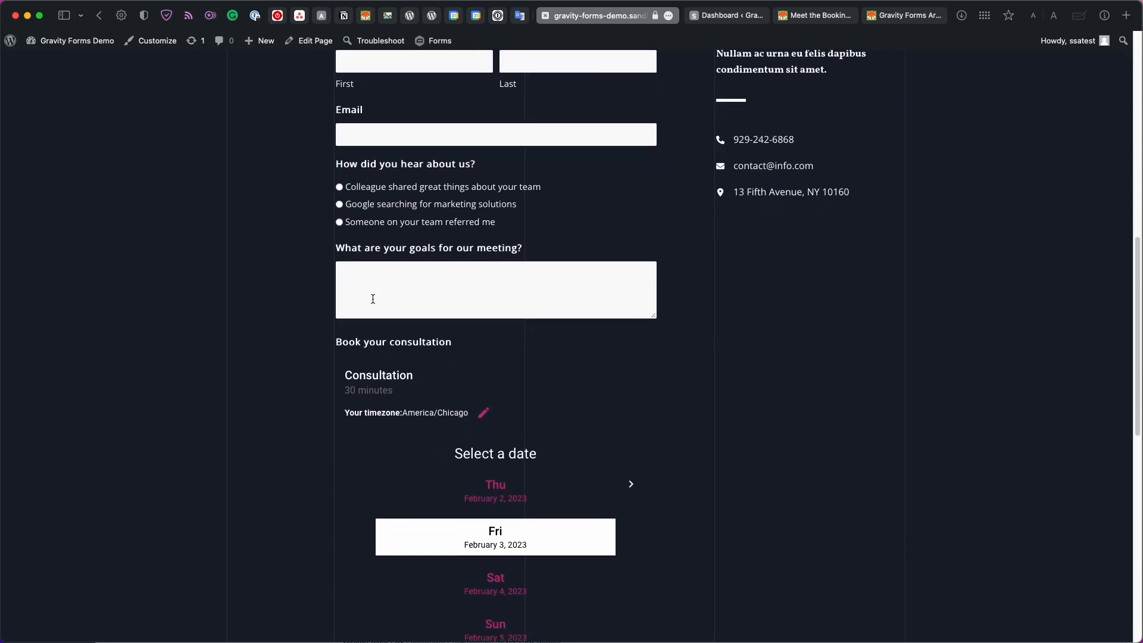
pyautogui.scroll(-15, 372, 299)
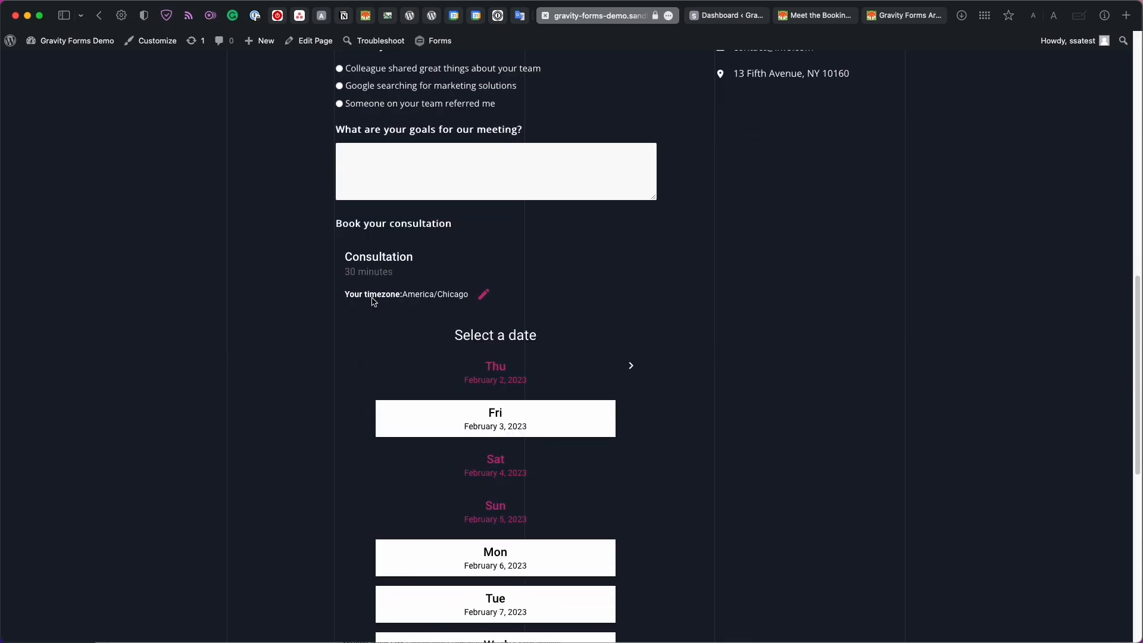
pyautogui.scroll(-15, 372, 299)
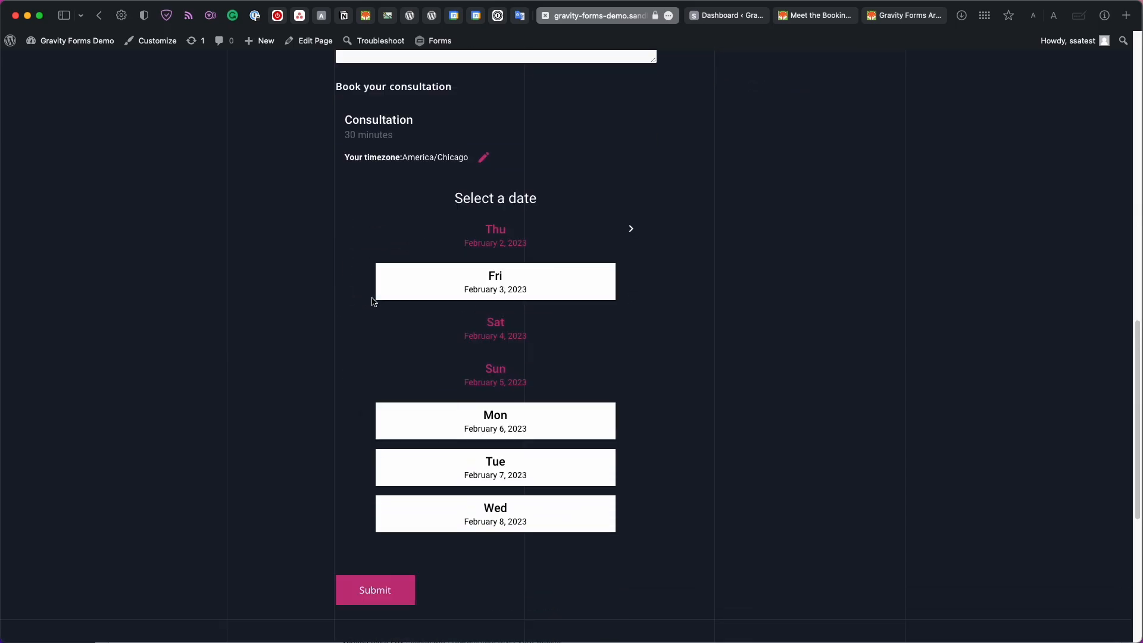
pyautogui.scroll(15, 372, 302)
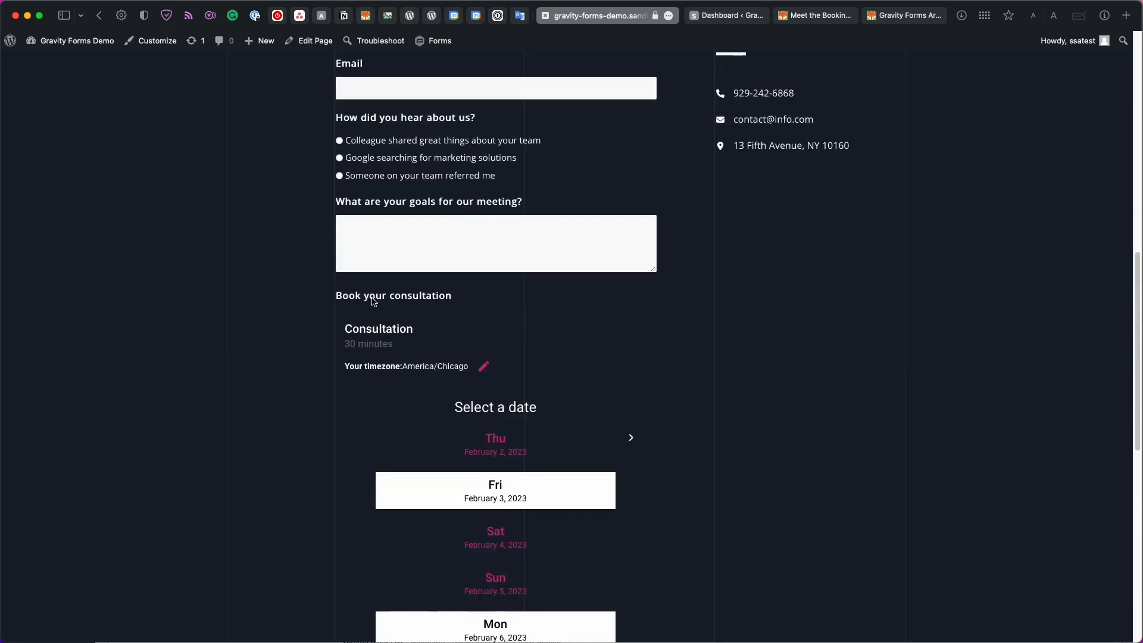
pyautogui.scroll(1, 373, 302)
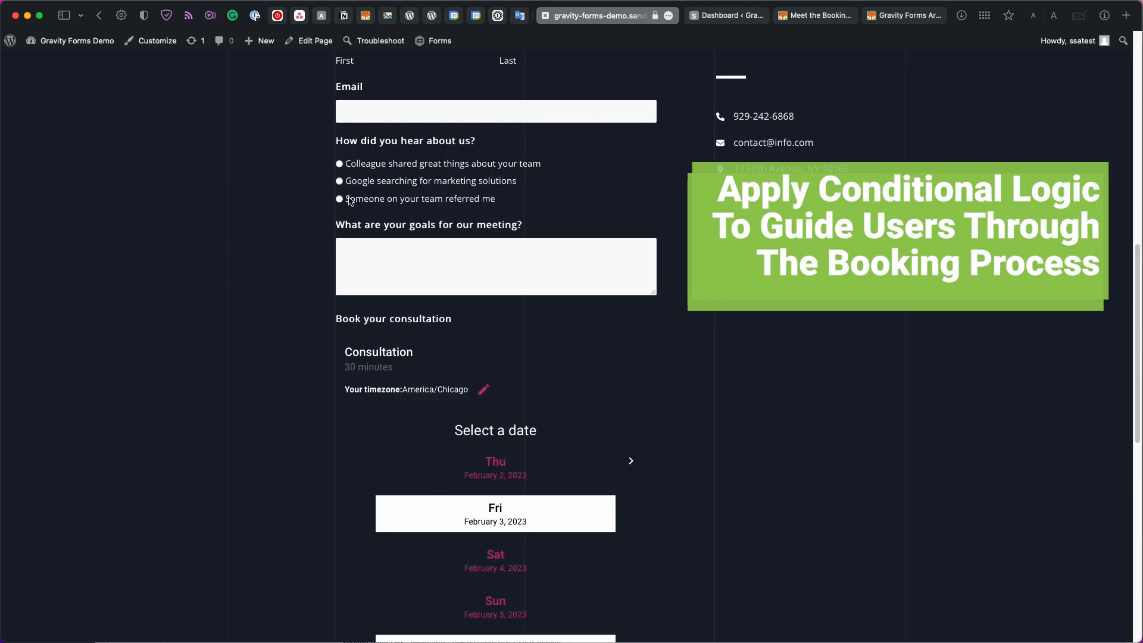
# Choose the February 3, 2023, 12:30 pm slot for the consultation in the booking form
pyautogui.scroll(-1, 383, 274)
pyautogui.scroll(-3, 384, 274)
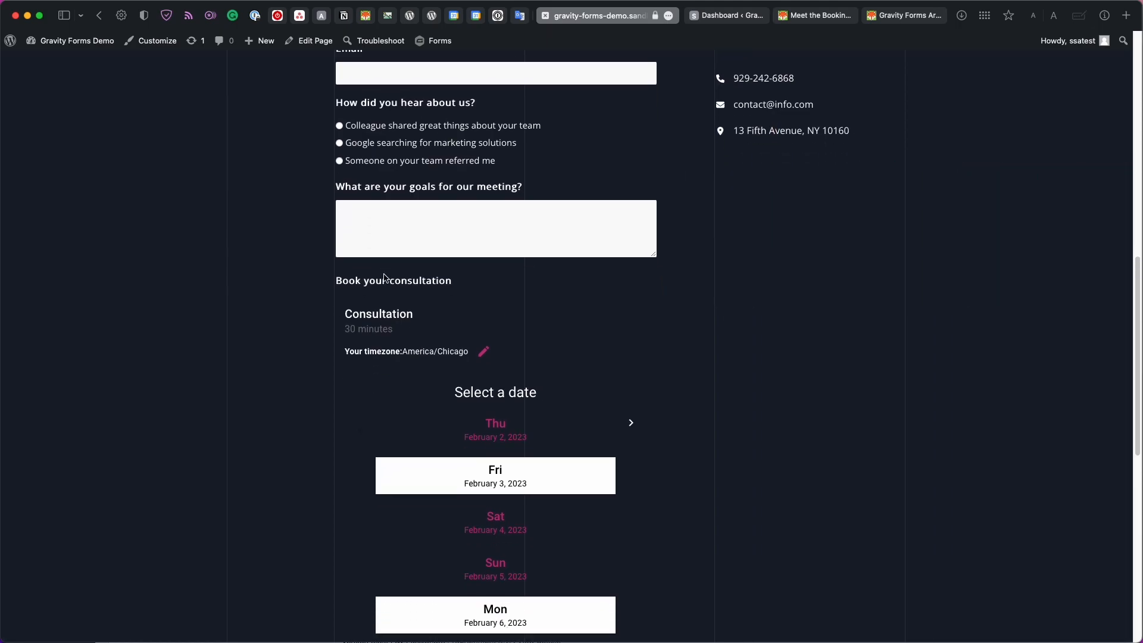
pyautogui.scroll(-1, 384, 249)
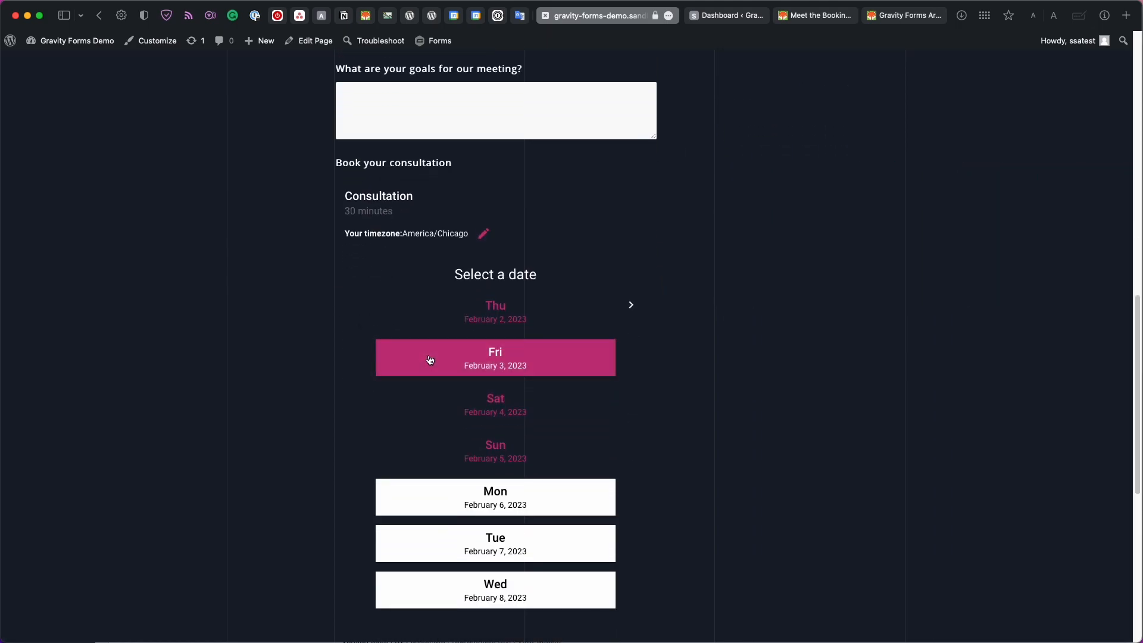
pyautogui.click(430, 359)
pyautogui.click(554, 415)
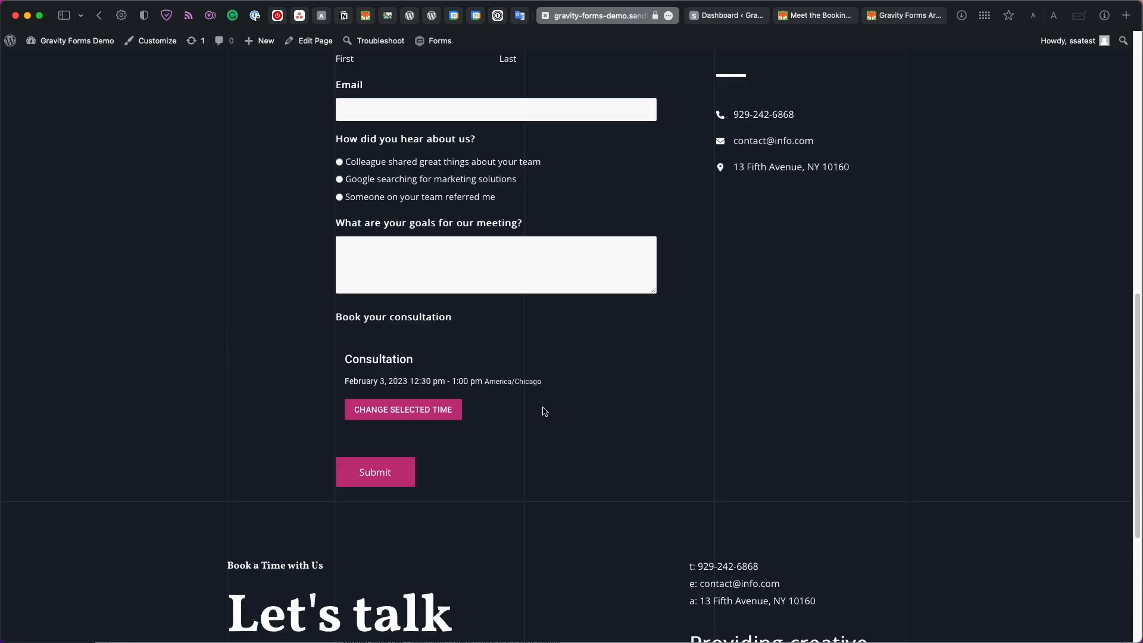
# Answer that someone on the team referred you and choose February 15, 2023, 9:30 am with the second listed team member
pyautogui.scroll(2, 482, 355)
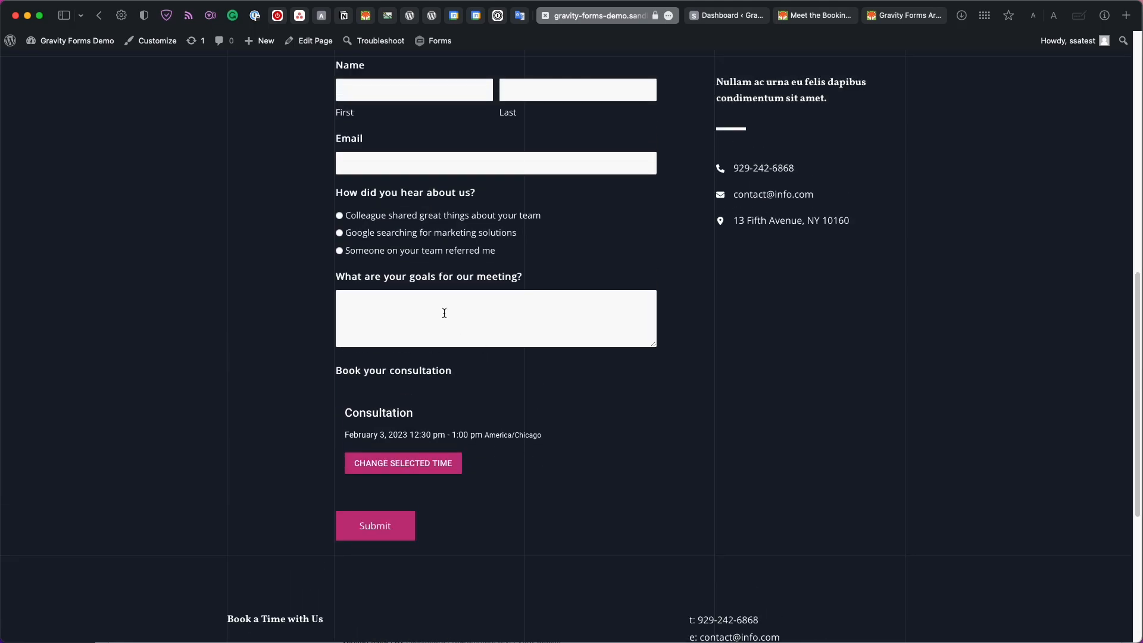
pyautogui.click(361, 252)
pyautogui.scroll(-5, 346, 291)
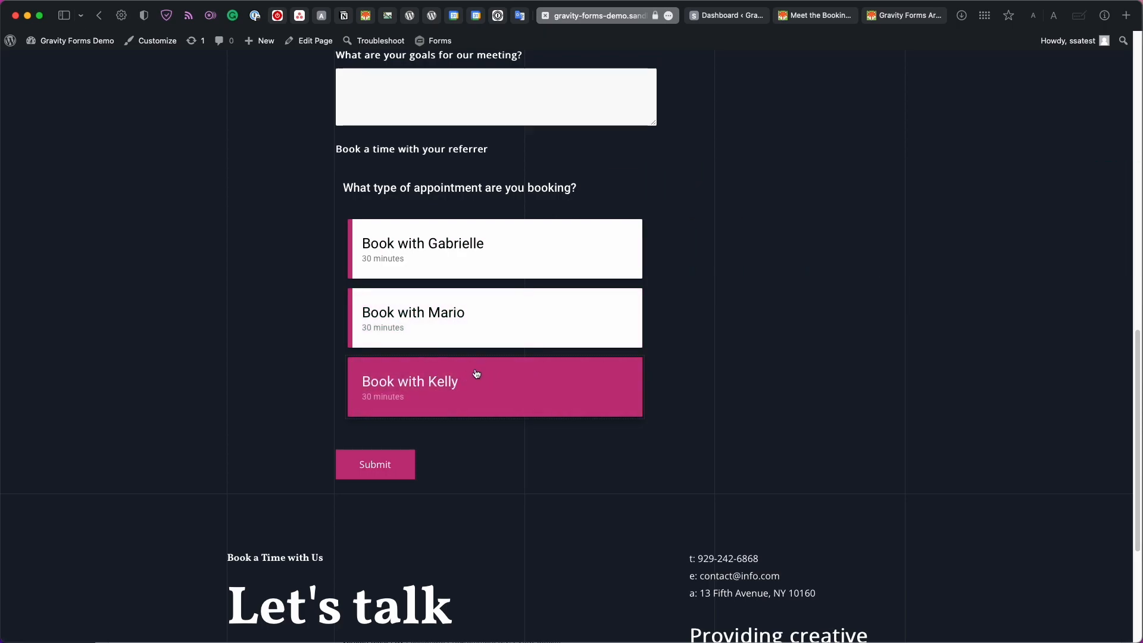
pyautogui.click(487, 330)
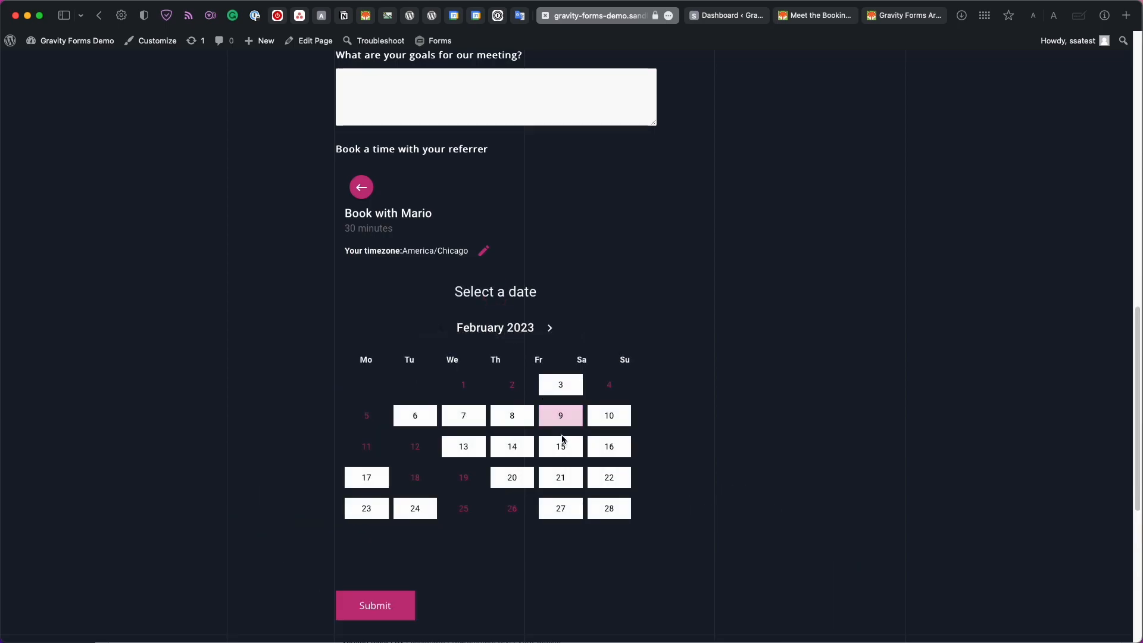
pyautogui.click(561, 445)
pyautogui.click(420, 400)
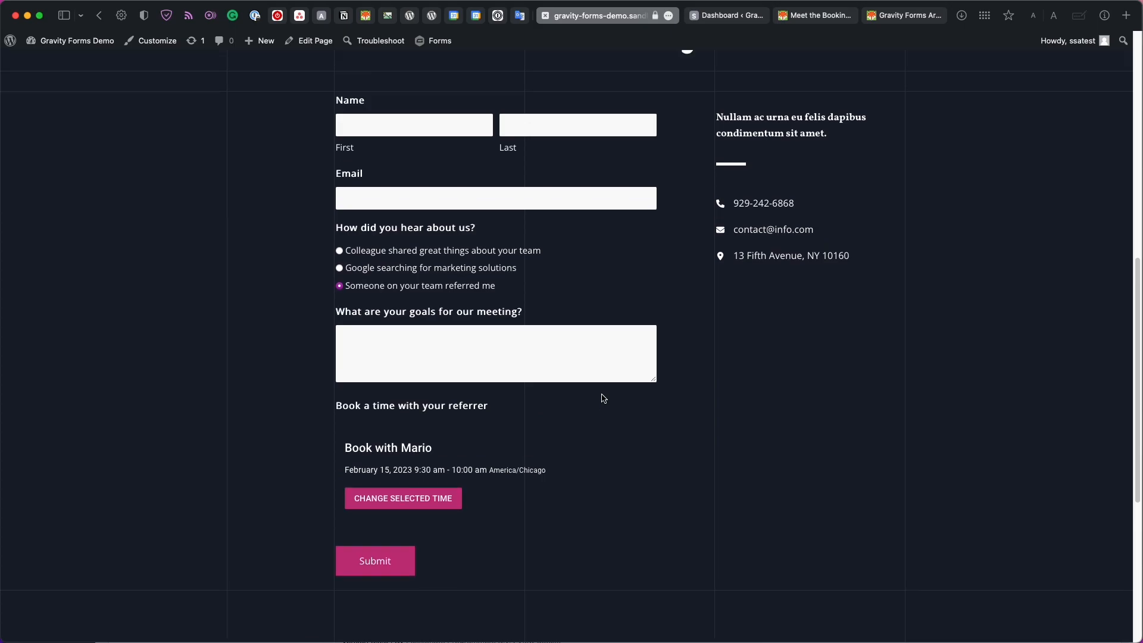
# Open the Help Center's Gravity Forms Appointment Field guide and read through to its Appointment field section
pyautogui.click(722, 16)
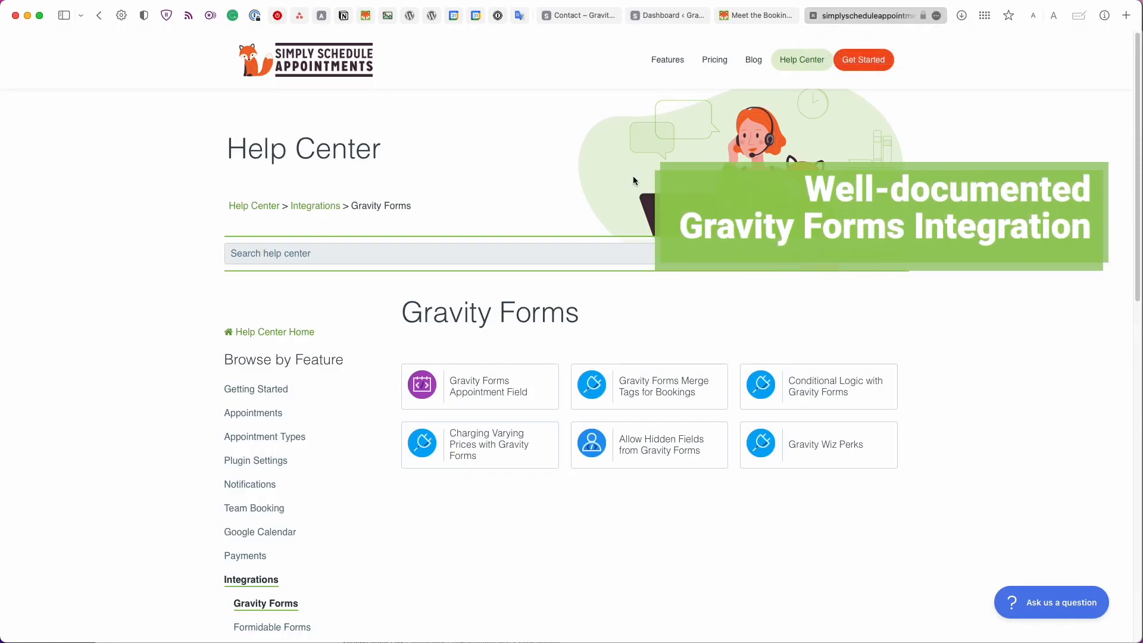
pyautogui.scroll(-1, 554, 320)
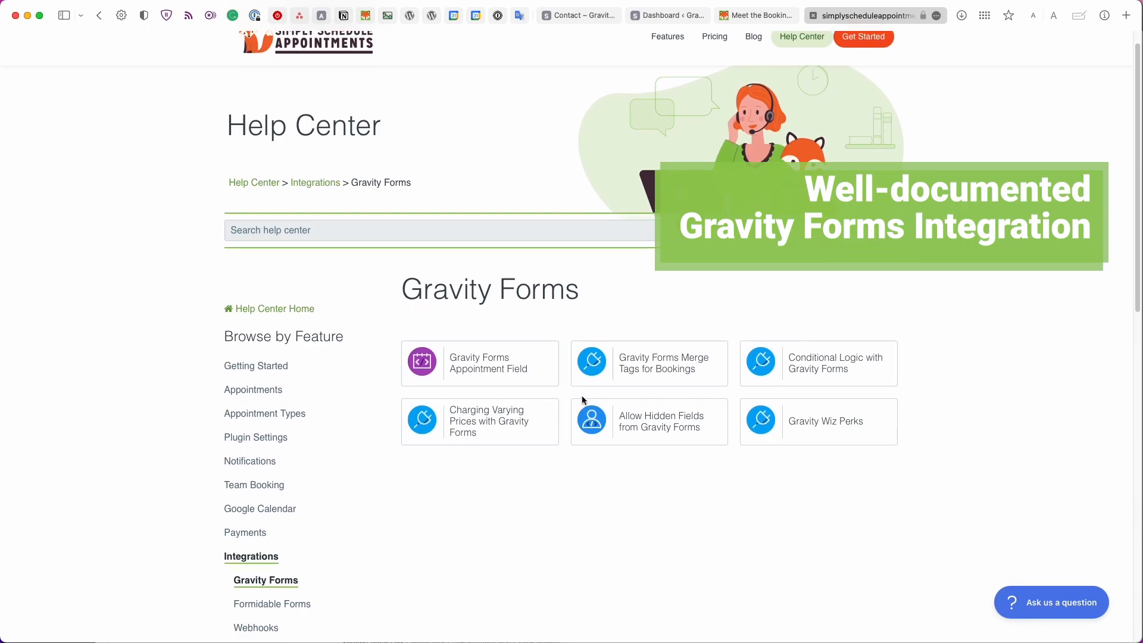
pyautogui.scroll(-1, 606, 466)
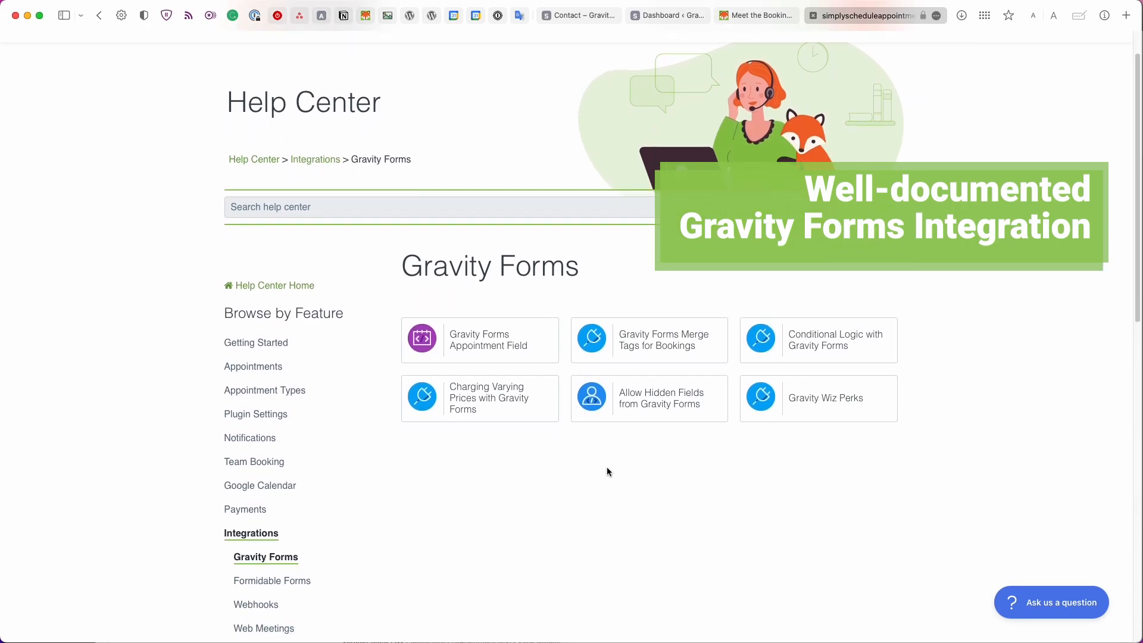
pyautogui.click(553, 353)
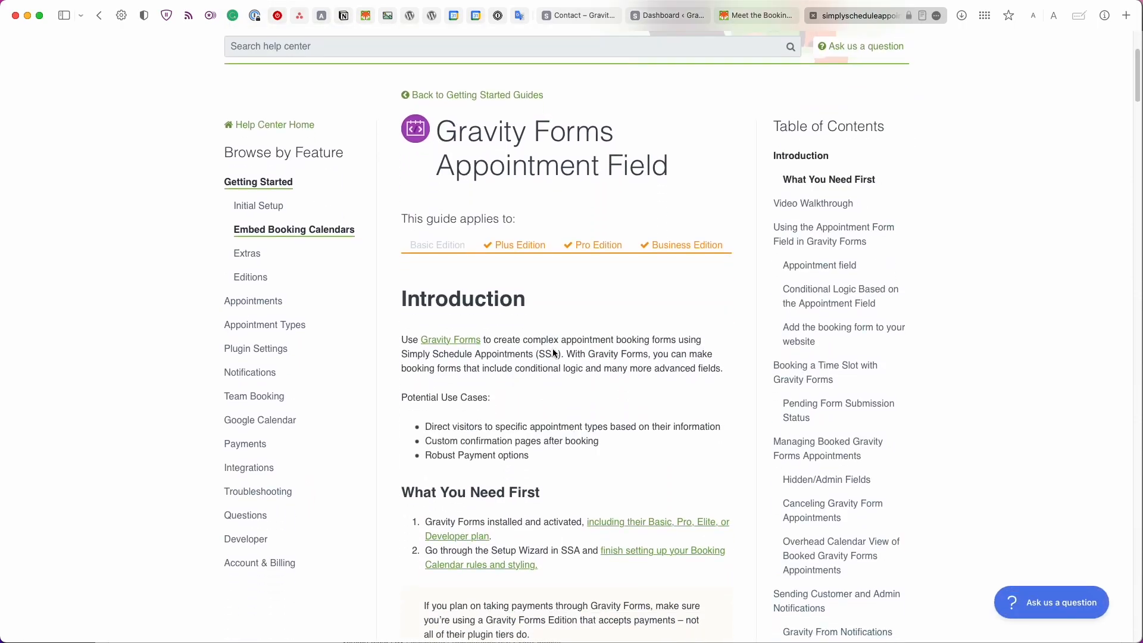
pyautogui.scroll(-5, 552, 353)
pyautogui.scroll(-15, 552, 351)
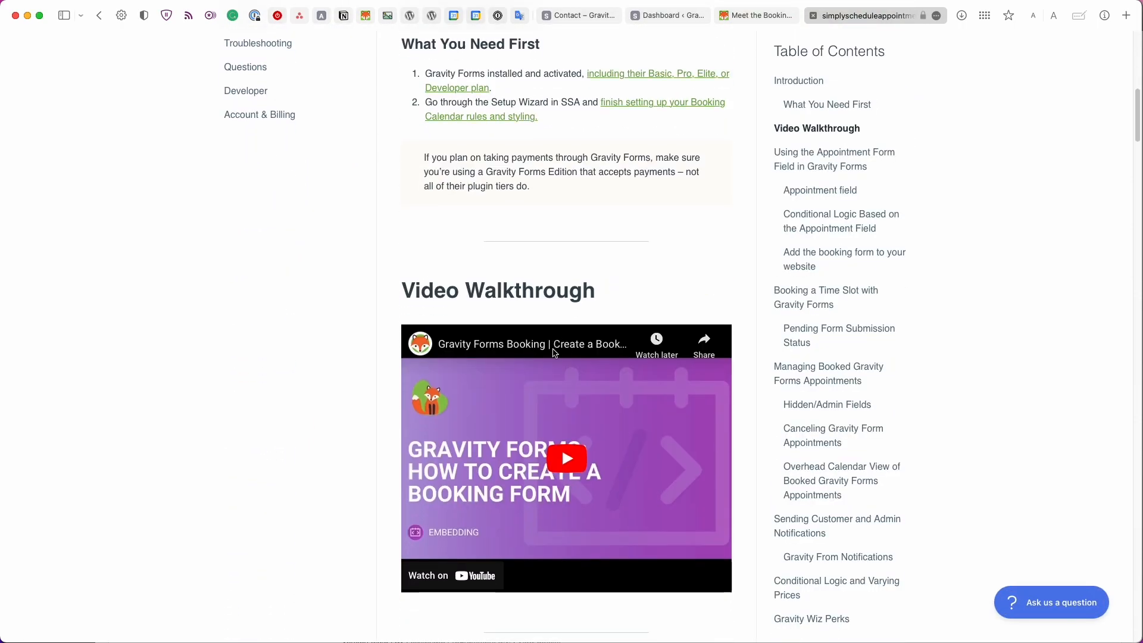
pyautogui.scroll(-5, 552, 352)
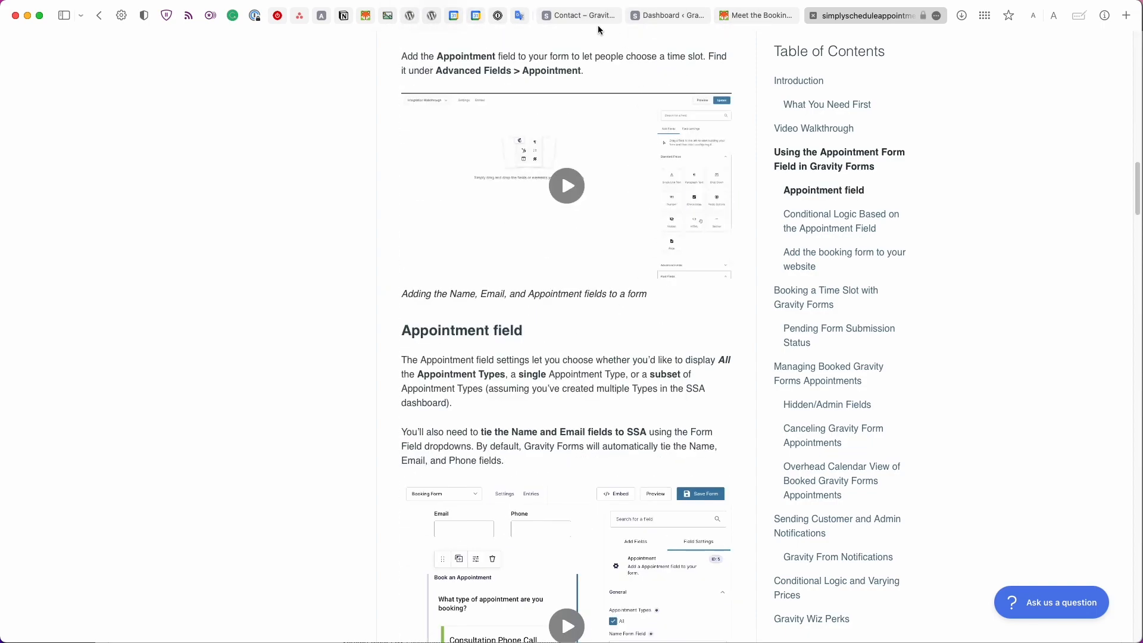
# Open the WordPress site's installed plugins list and locate the Simply Schedule Appointments plugin
pyautogui.click(658, 22)
pyautogui.click(86, 316)
pyautogui.scroll(-3, 197, 410)
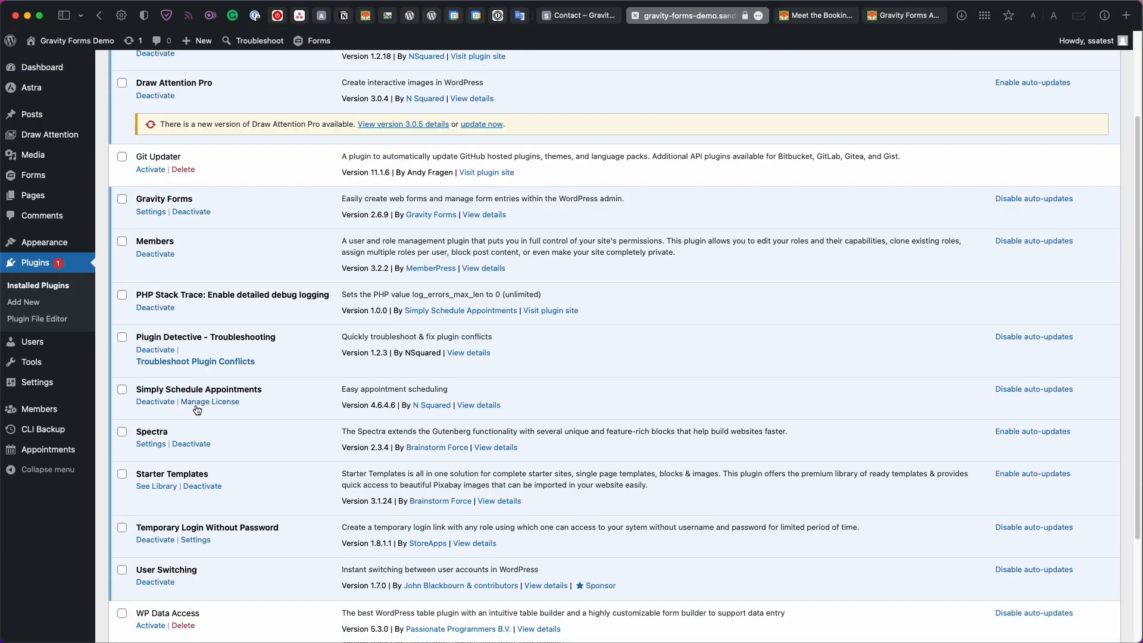
pyautogui.moveTo(136, 390); pyautogui.dragTo(265, 389)
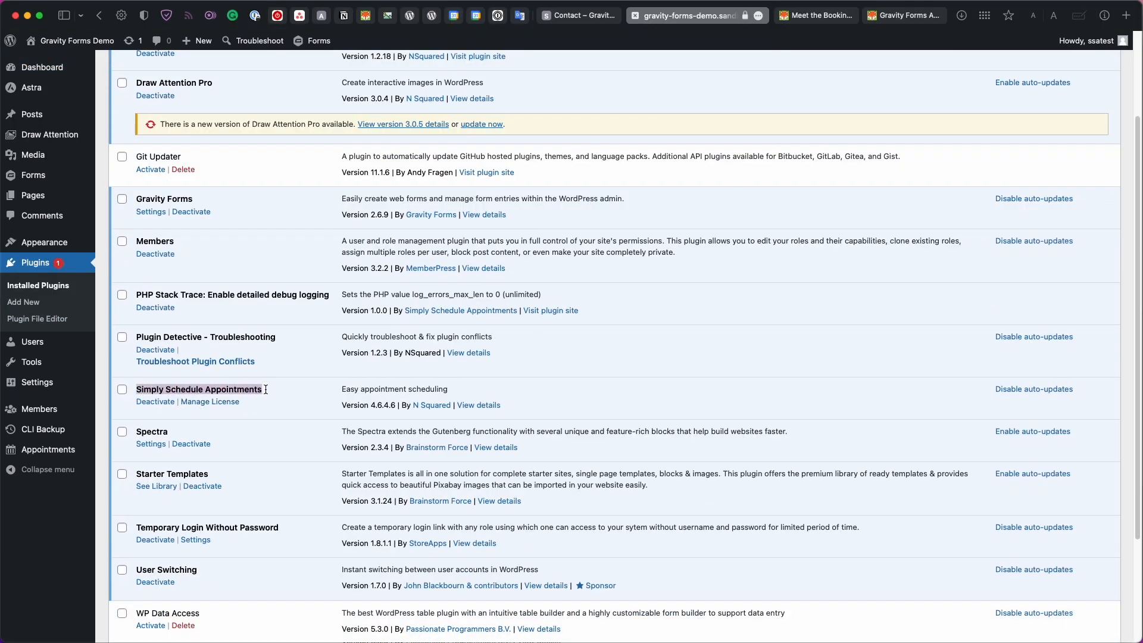
pyautogui.click(266, 389)
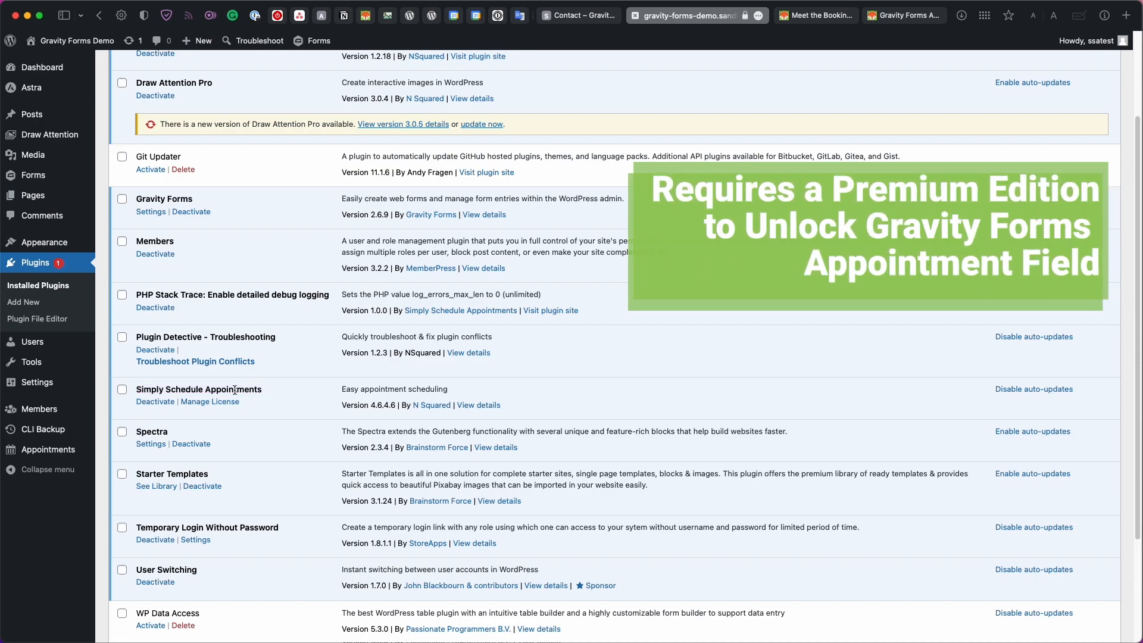
# Open the Appointments dashboard and display its list of appointment types
pyautogui.moveTo(45, 454)
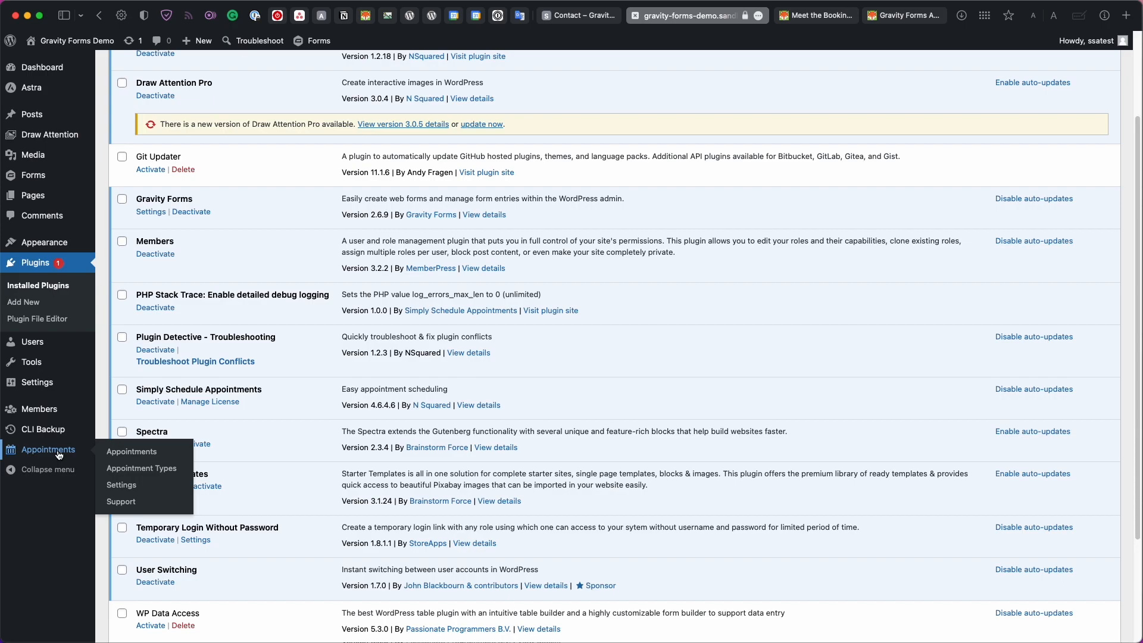
pyautogui.click(59, 455)
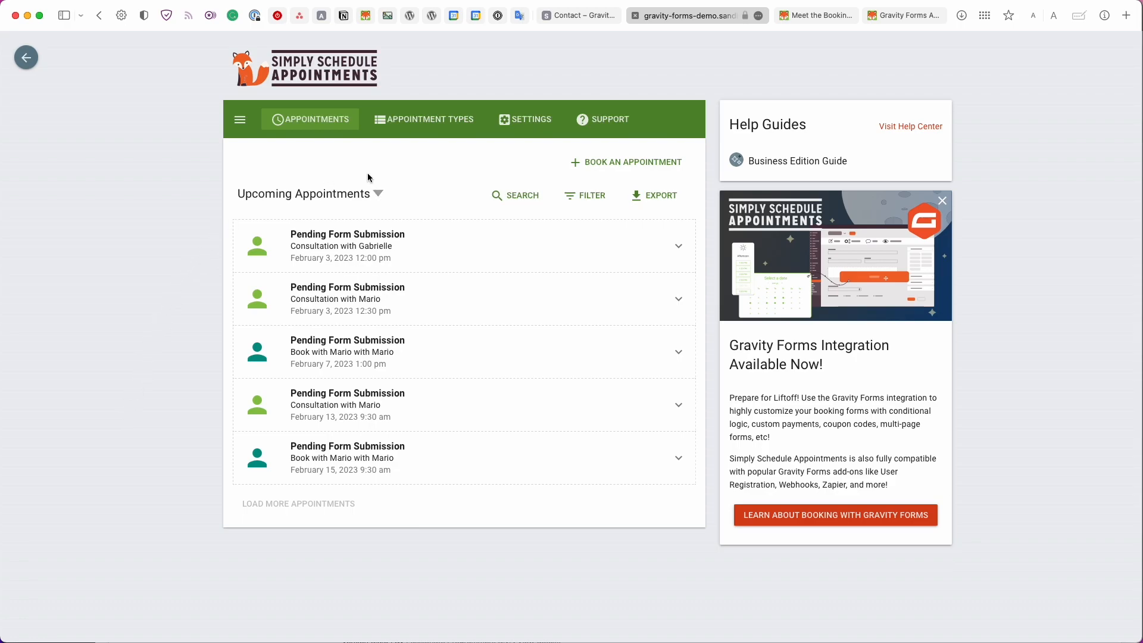
pyautogui.click(442, 131)
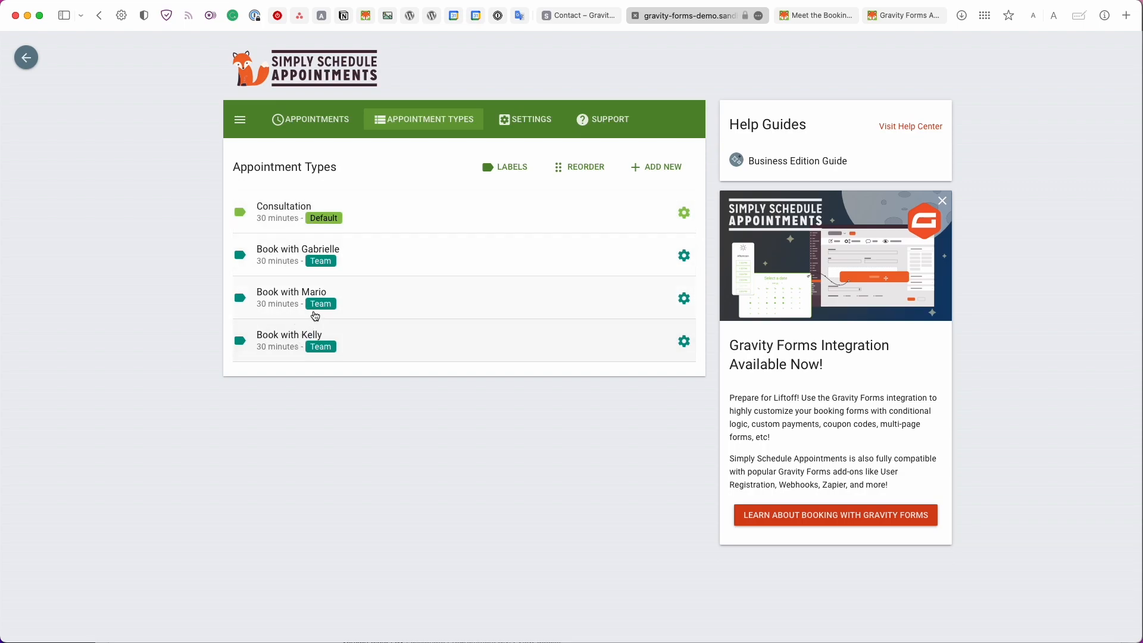
# Open the Consultation appointment type and review its Basics settings and the remaining settings sections
pyautogui.click(365, 225)
pyautogui.scroll(-3, 363, 274)
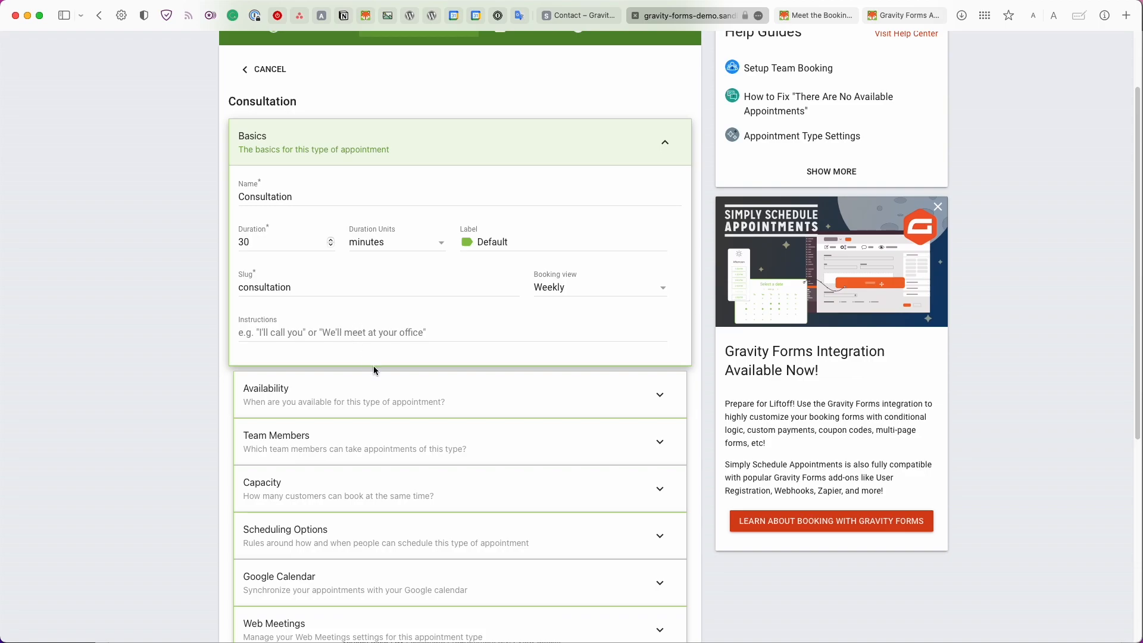
pyautogui.scroll(-1, 374, 370)
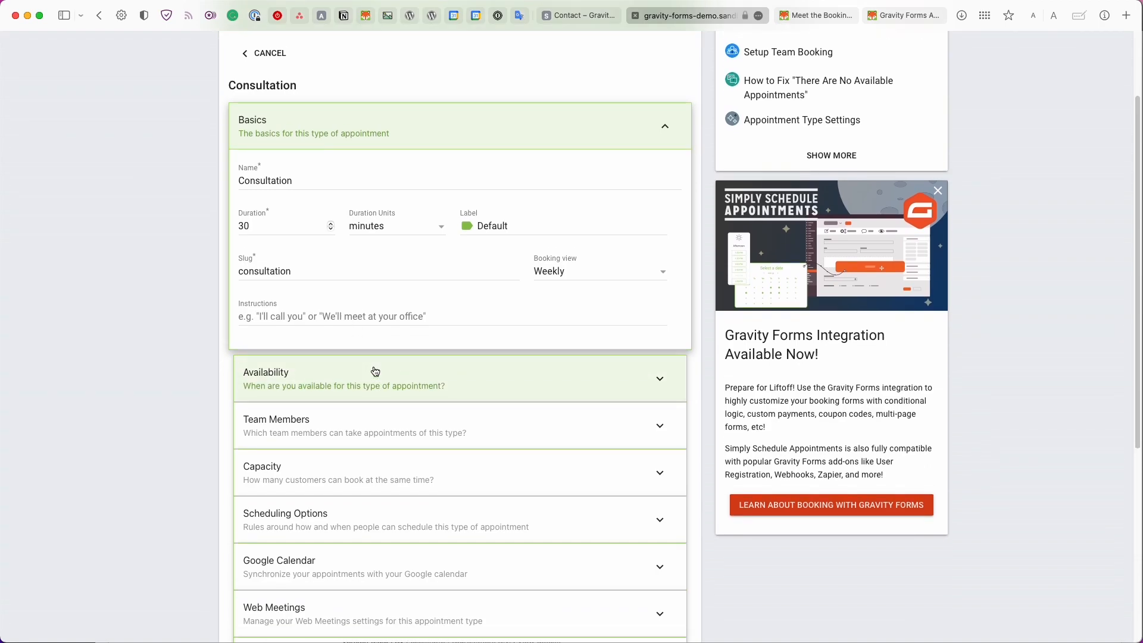
pyautogui.scroll(-1, 382, 372)
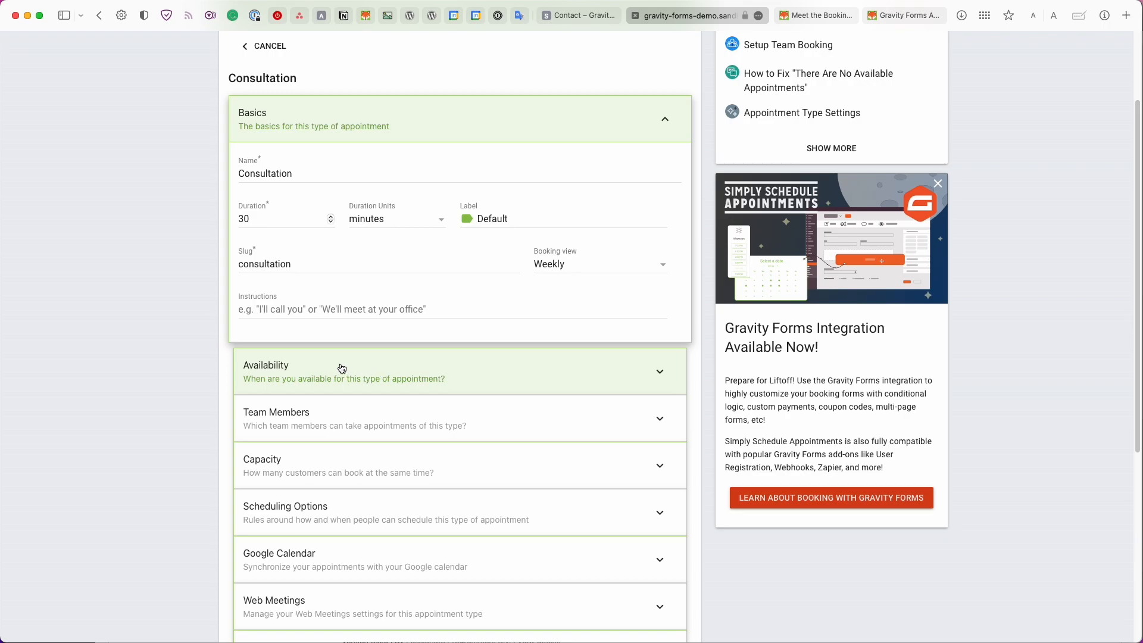
# Expand the Consultation's Availability settings and try marking and clearing a Sunday block in the weekly schedule
pyautogui.click(434, 378)
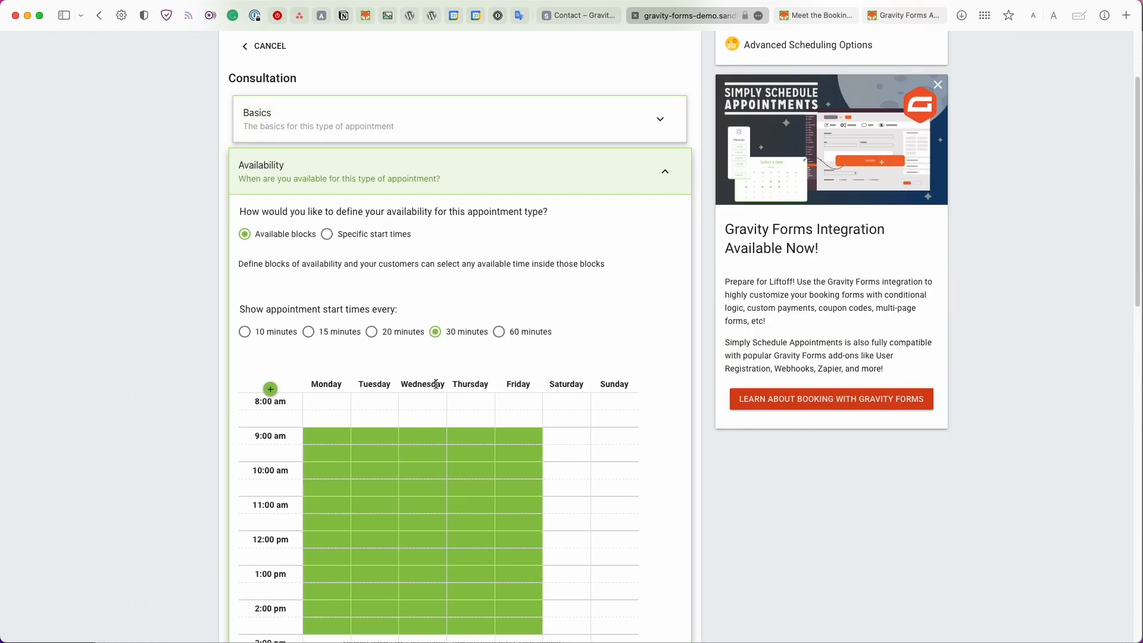
pyautogui.scroll(-5, 436, 384)
pyautogui.moveTo(621, 282); pyautogui.dragTo(623, 474)
pyautogui.moveTo(605, 298); pyautogui.dragTo(617, 477)
pyautogui.scroll(-12, 334, 327)
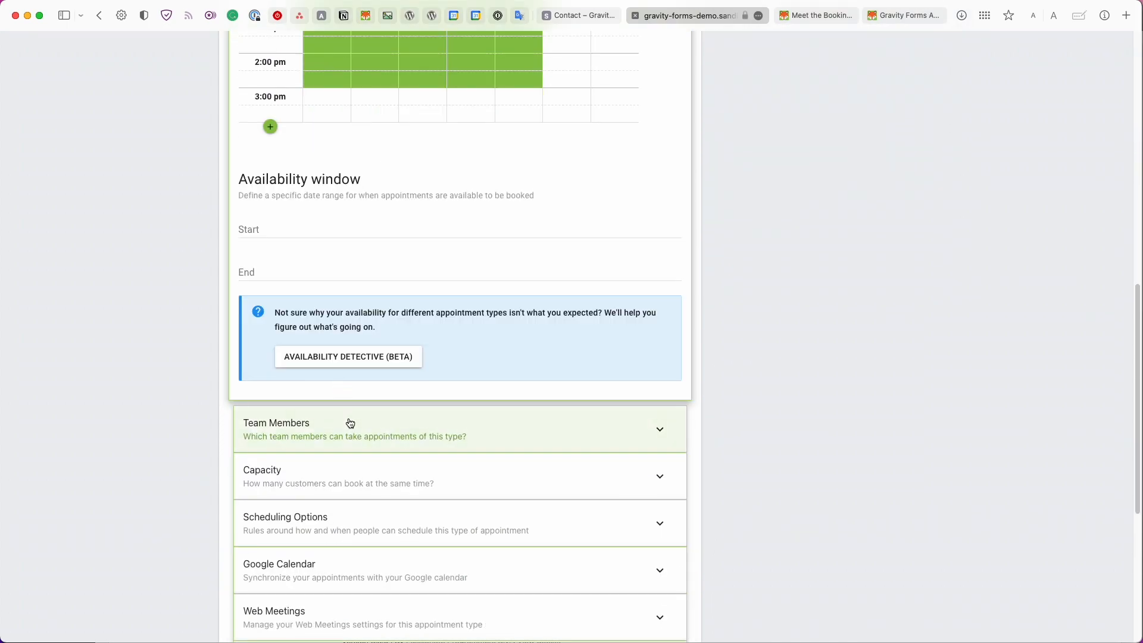
# Review which team members can take Consultation appointments and the Consultation's Capacity settings
pyautogui.click(350, 423)
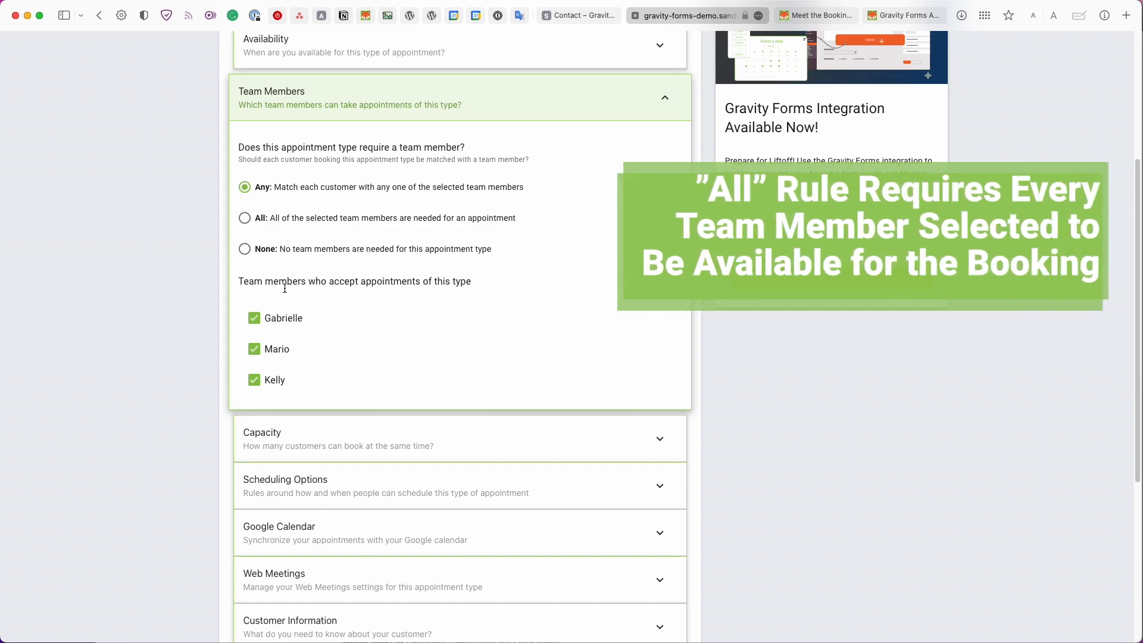
pyautogui.click(429, 441)
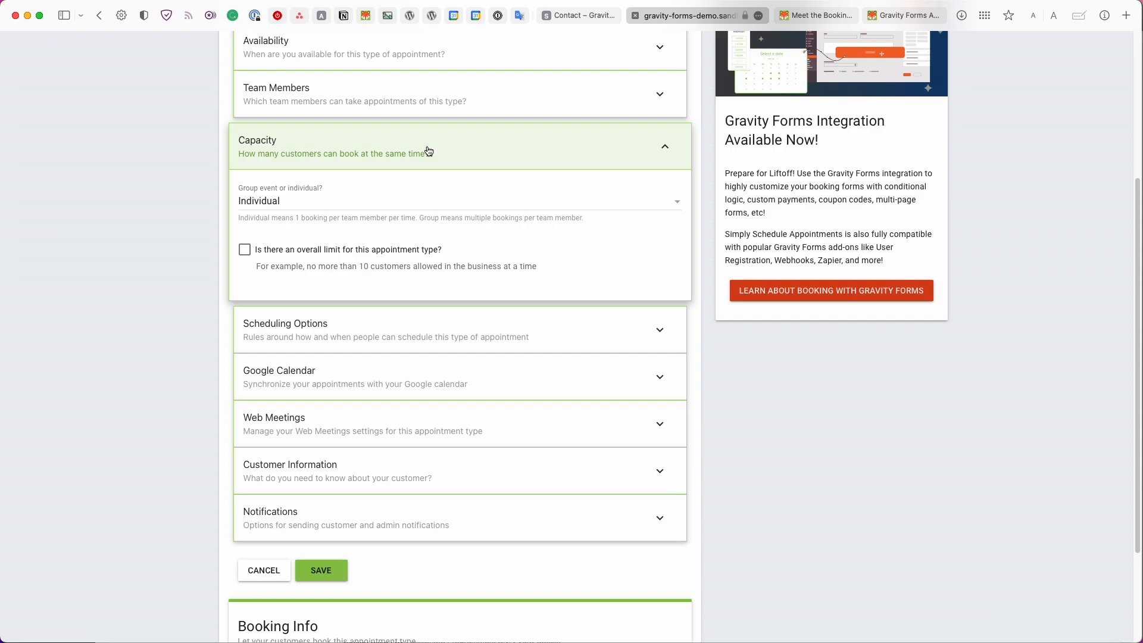
pyautogui.click(428, 151)
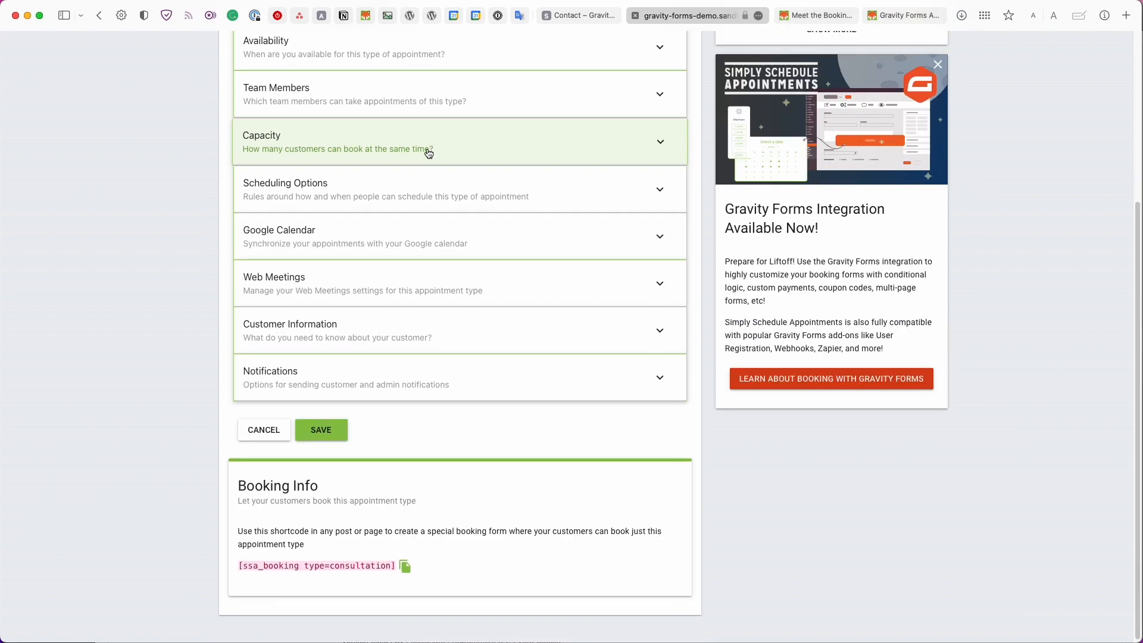
# Expand the Consultation's Scheduling Options and examine the timezone, appointment buffer, required notice, advance and booking window settings
pyautogui.click(450, 184)
pyautogui.scroll(-2, 452, 240)
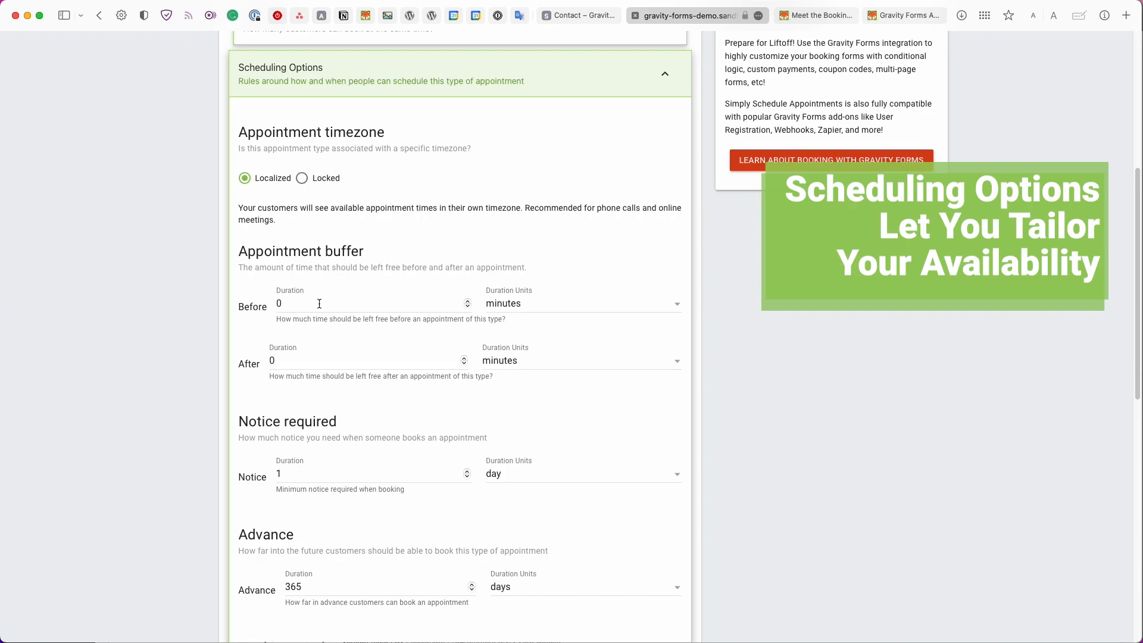
pyautogui.click(303, 304)
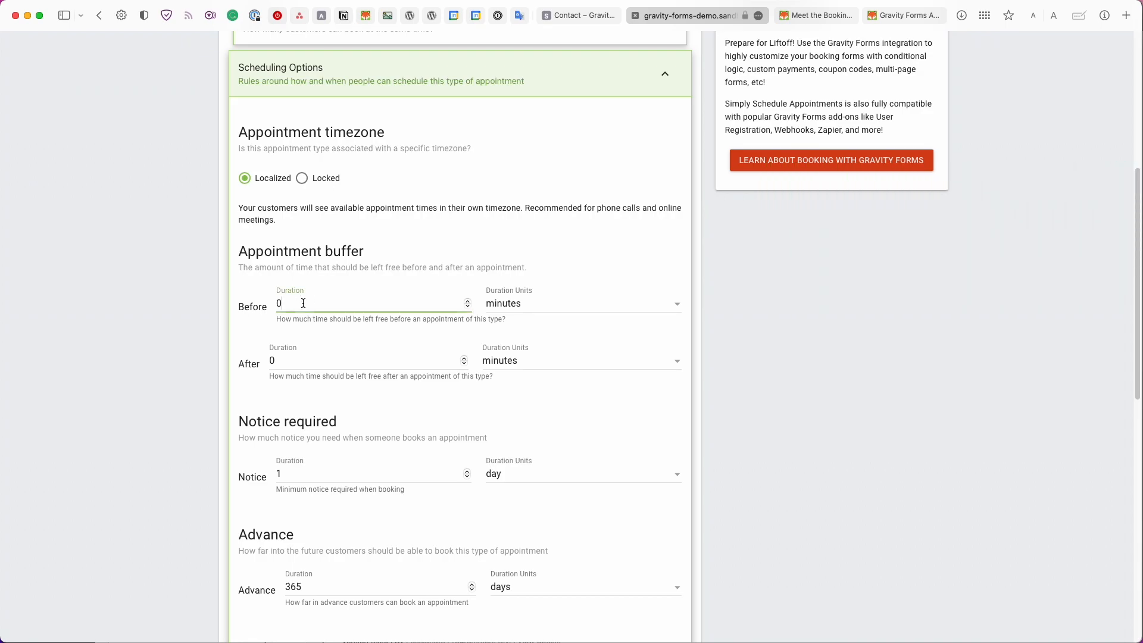
pyautogui.scroll(-1, 303, 304)
pyautogui.scroll(-2, 335, 462)
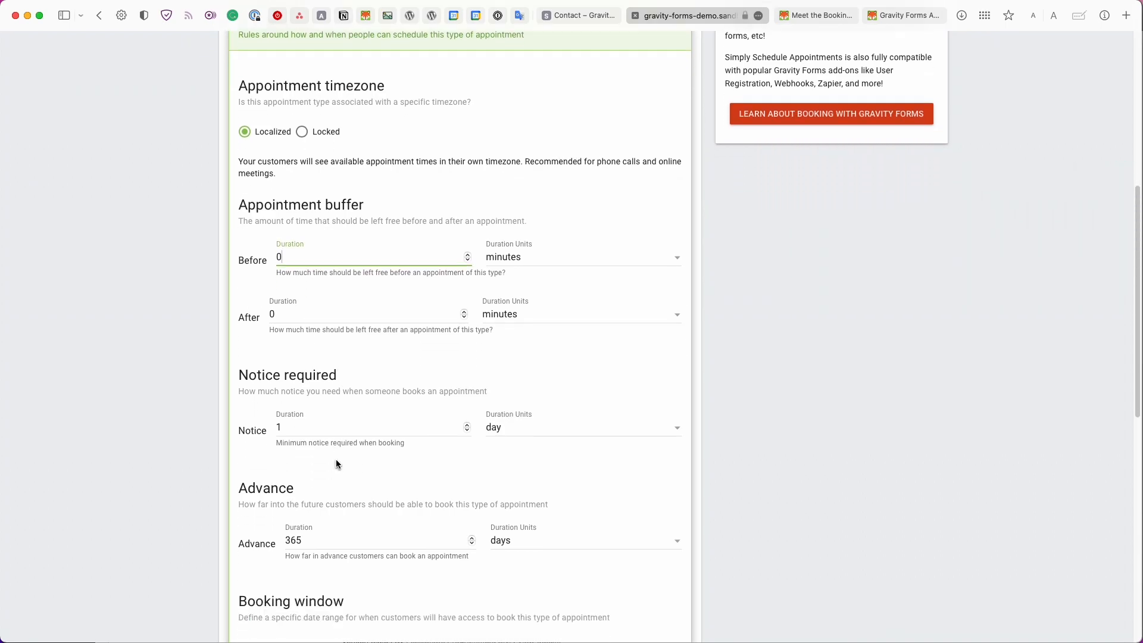
pyautogui.scroll(-4, 331, 438)
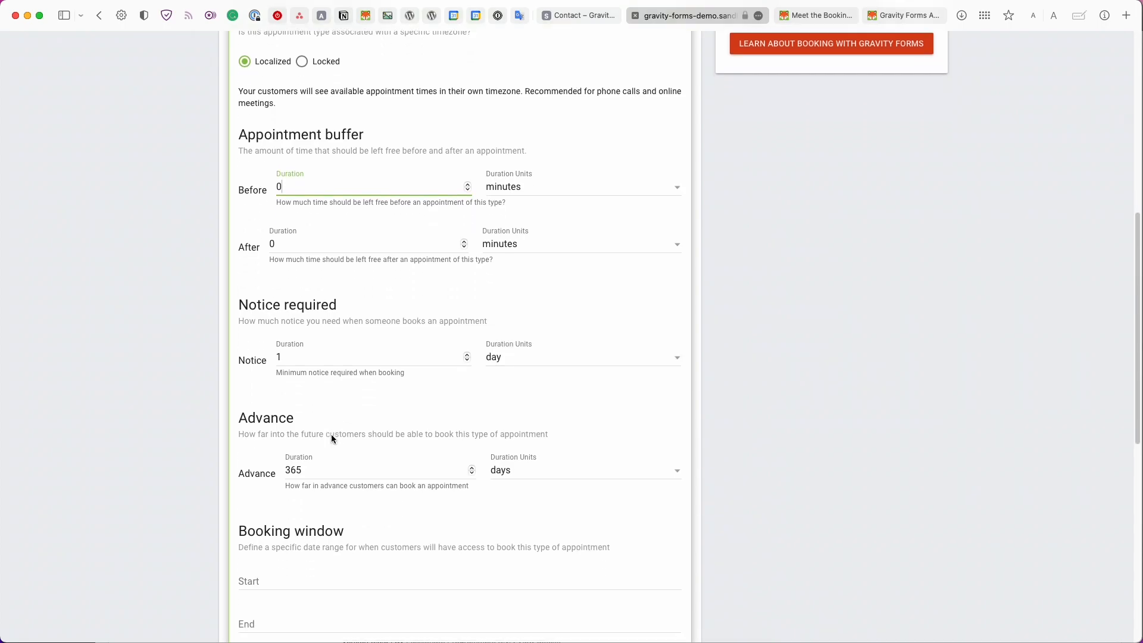
pyautogui.scroll(-1, 332, 435)
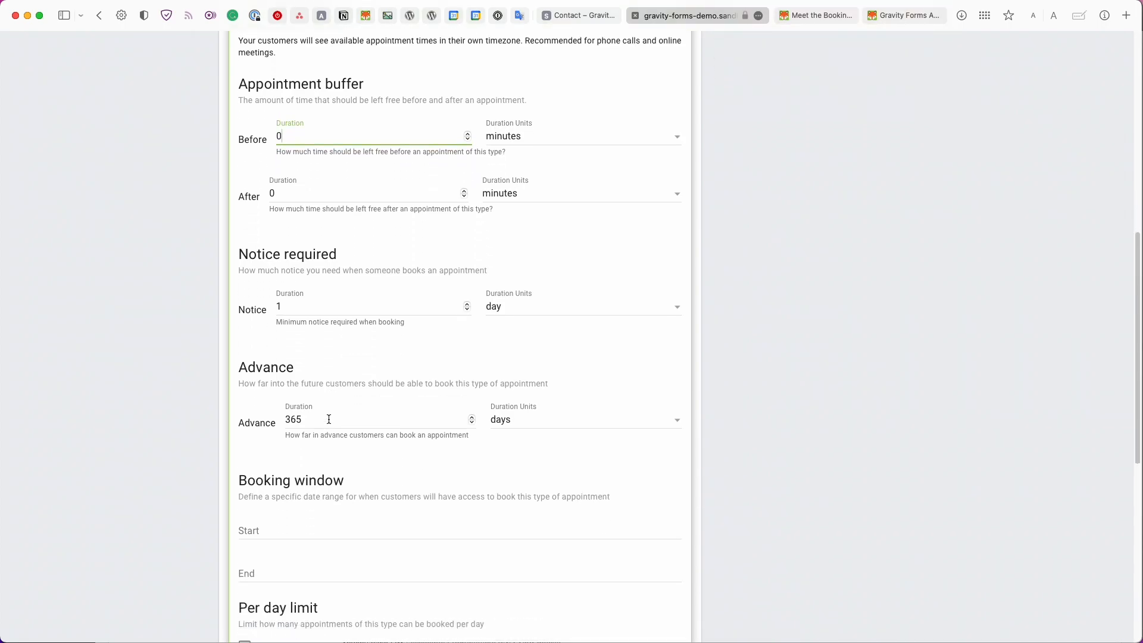
pyautogui.scroll(-6, 329, 419)
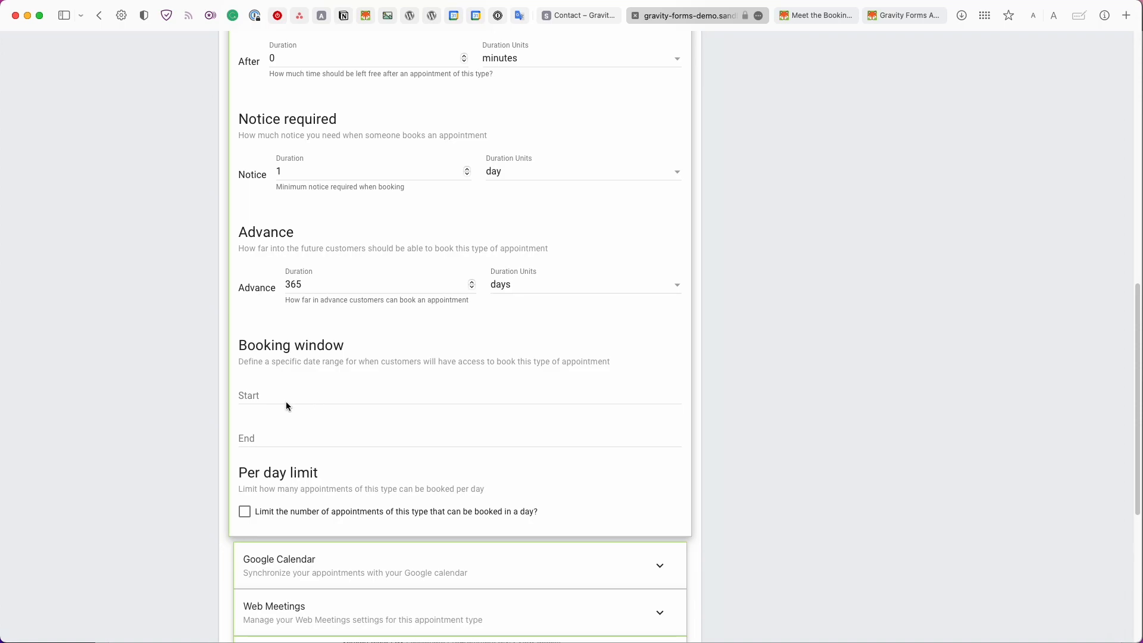
# Enable the per-day limit for Consultation appointments with a maximum of 3
pyautogui.scroll(-4, 286, 406)
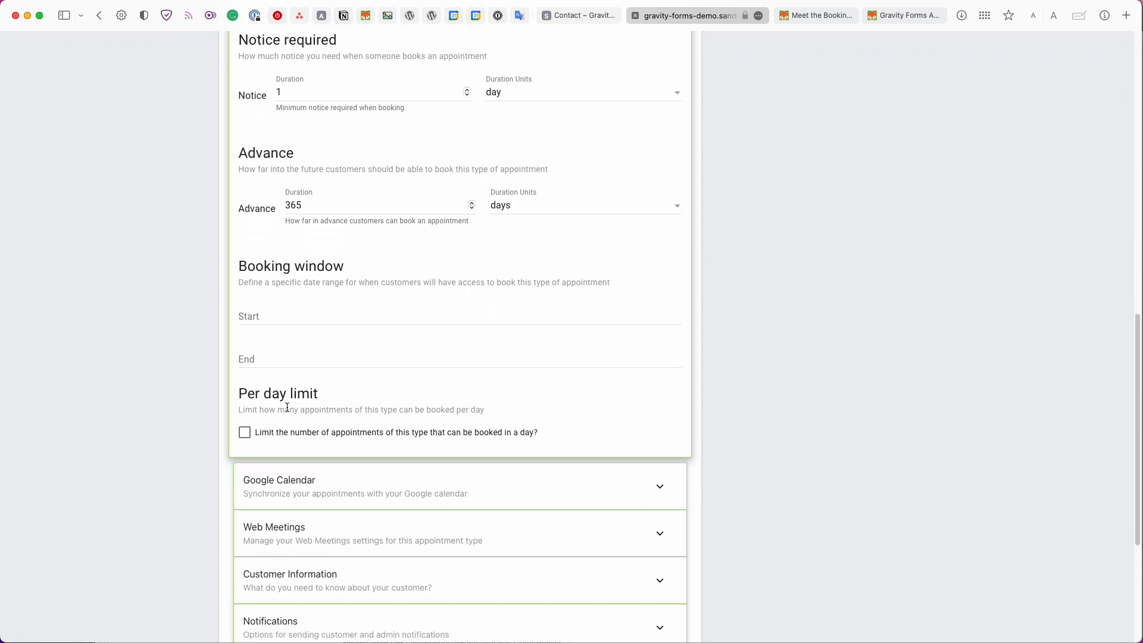
pyautogui.click(289, 435)
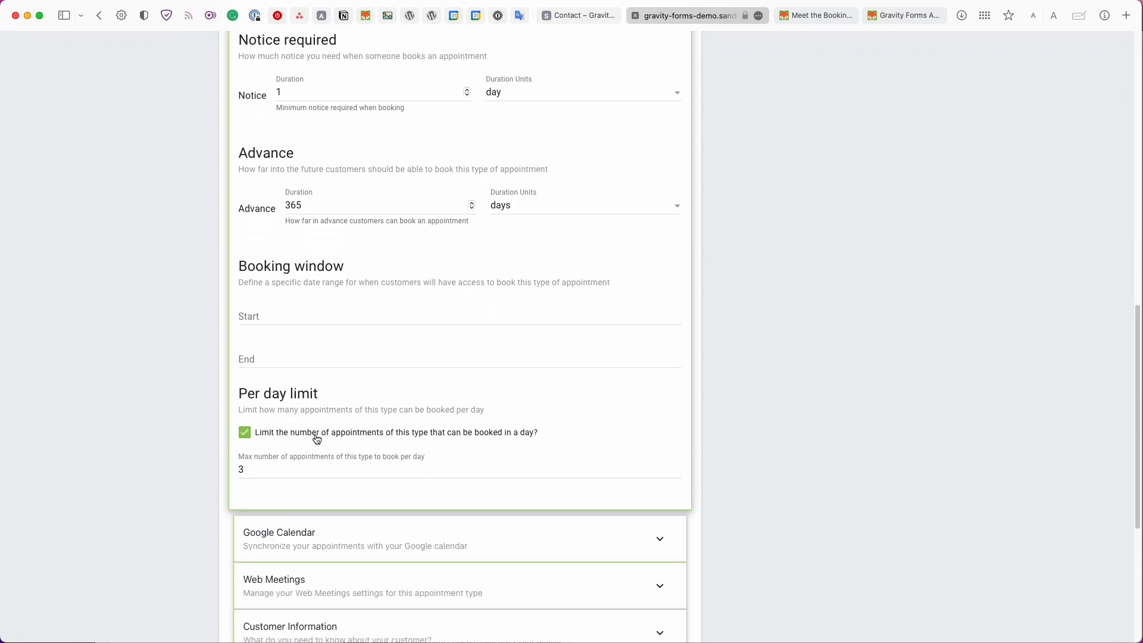
pyautogui.scroll(-3, 317, 439)
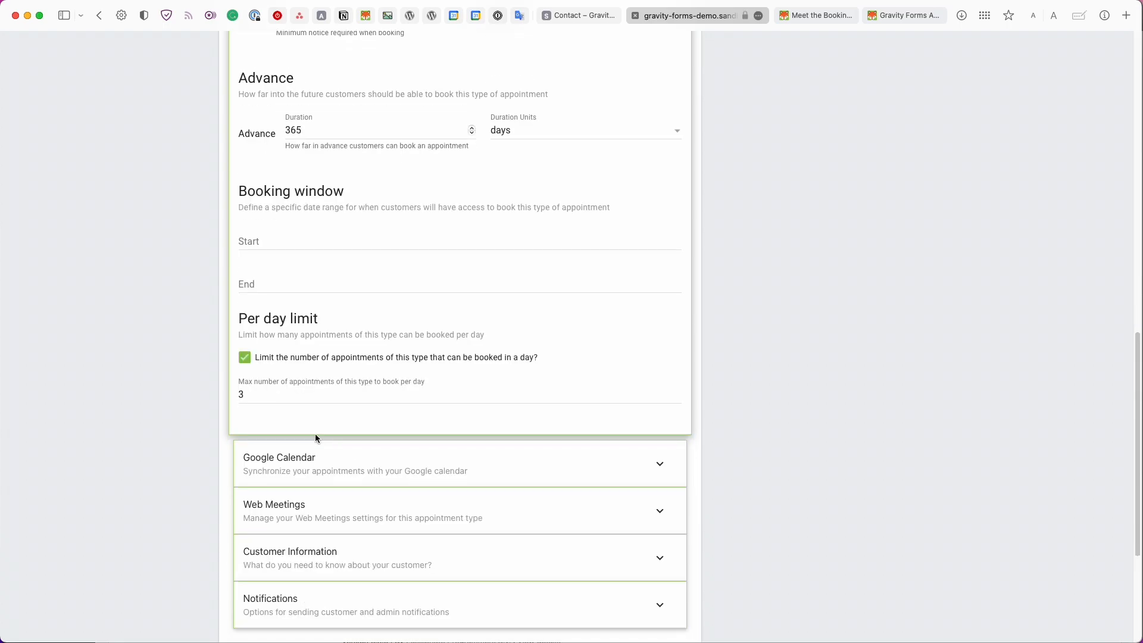
# Expand the Consultation's Google Calendar settings and examine the sync calendar, customer invitation and conflict-checking options
pyautogui.click(319, 447)
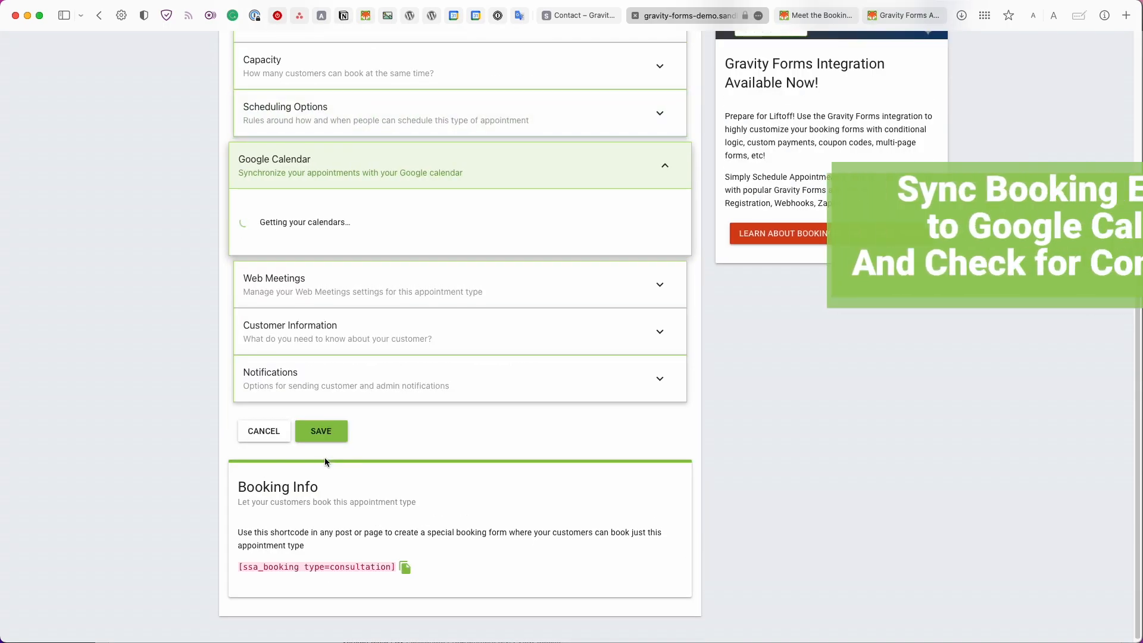
pyautogui.scroll(-2, 326, 462)
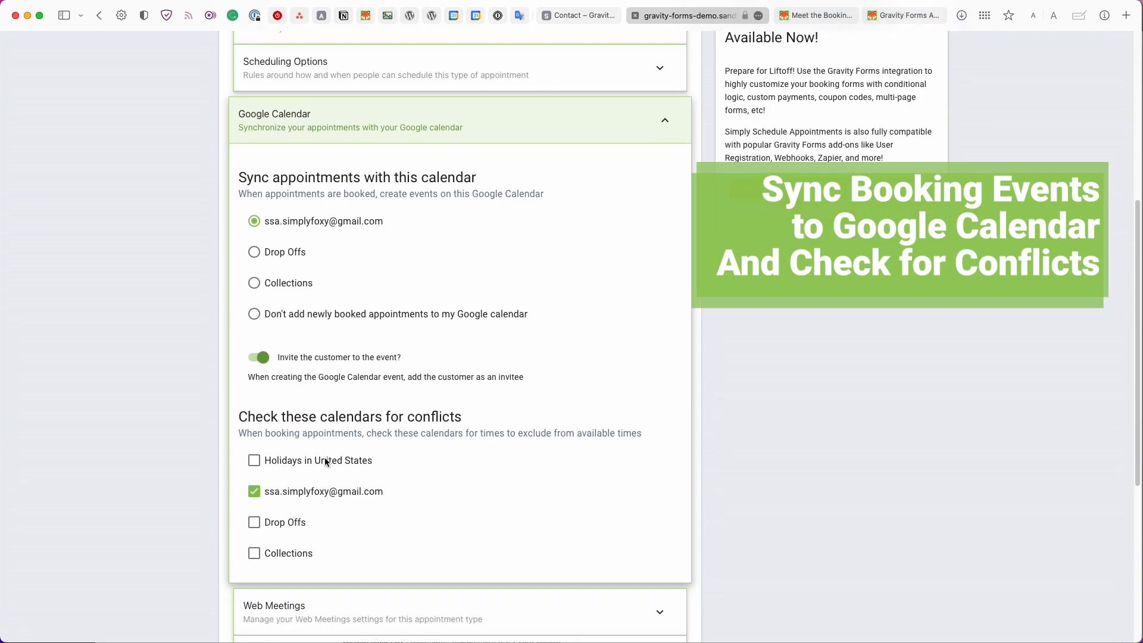
pyautogui.scroll(-1, 326, 463)
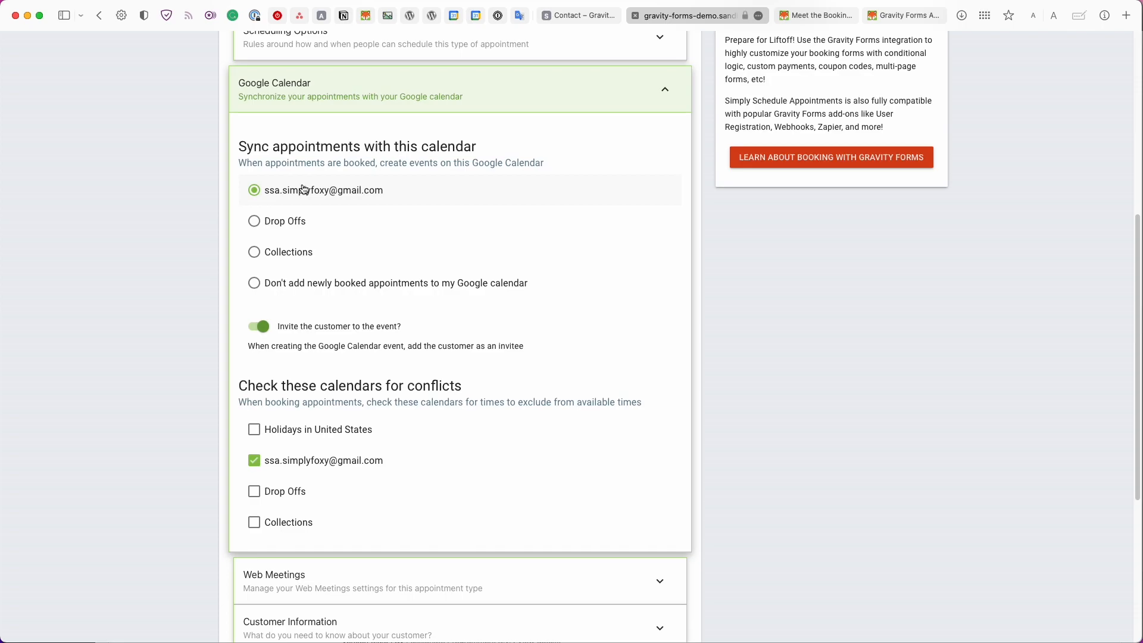
pyautogui.scroll(-1, 354, 343)
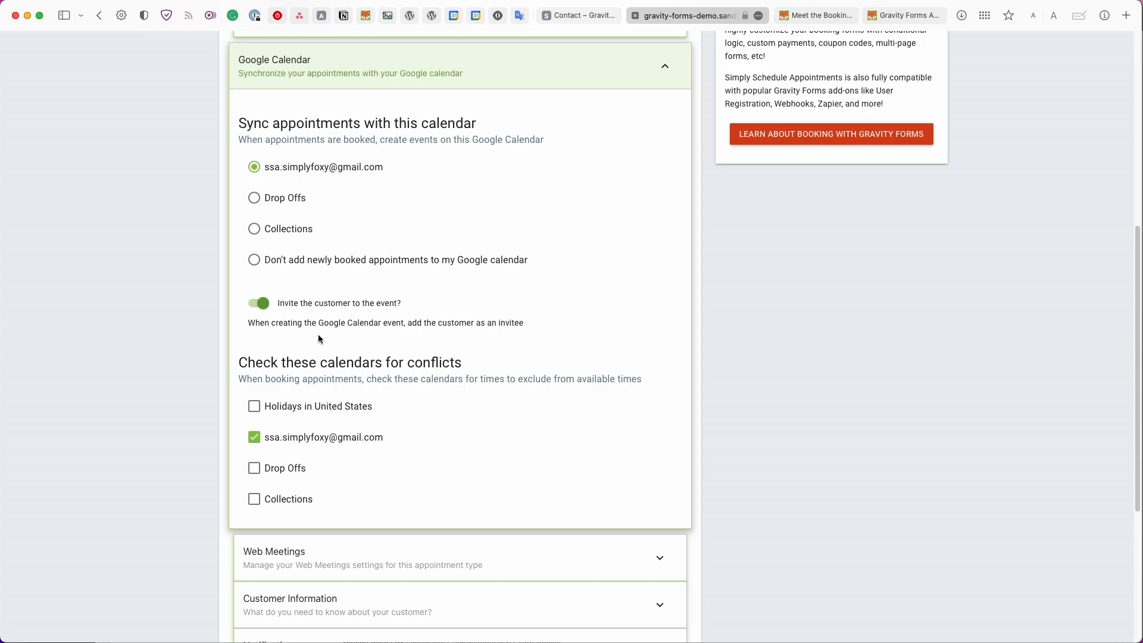
pyautogui.scroll(-1, 311, 352)
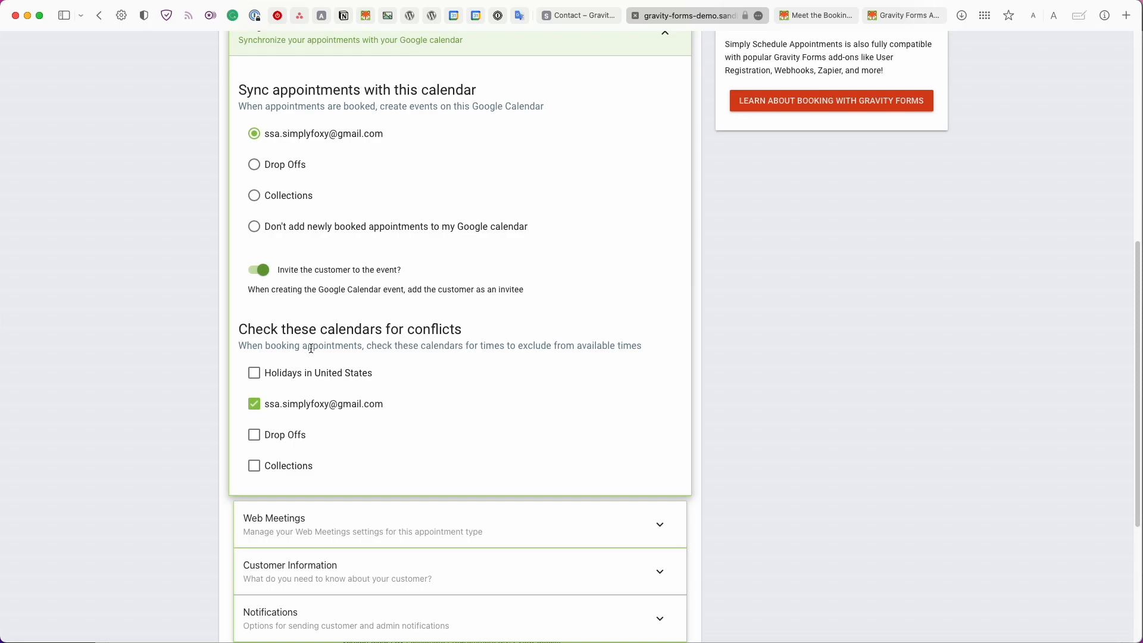
pyautogui.scroll(1, 311, 349)
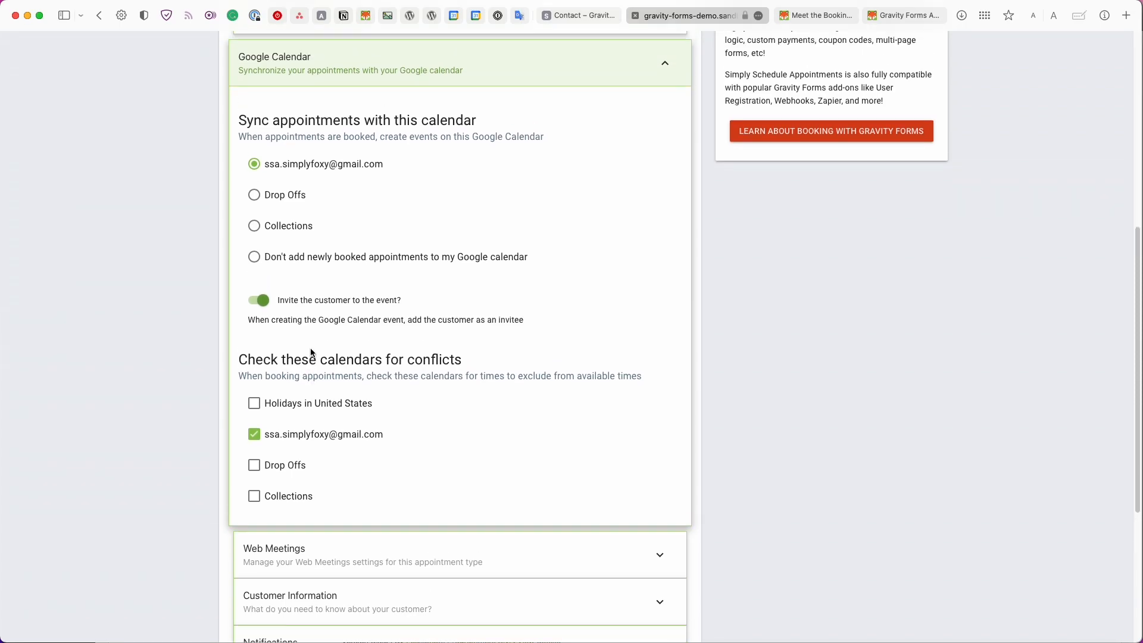
pyautogui.scroll(-1, 312, 417)
# Review the Consultation's Web Meetings, Customer Information and Notifications settings one after another
pyautogui.click(315, 513)
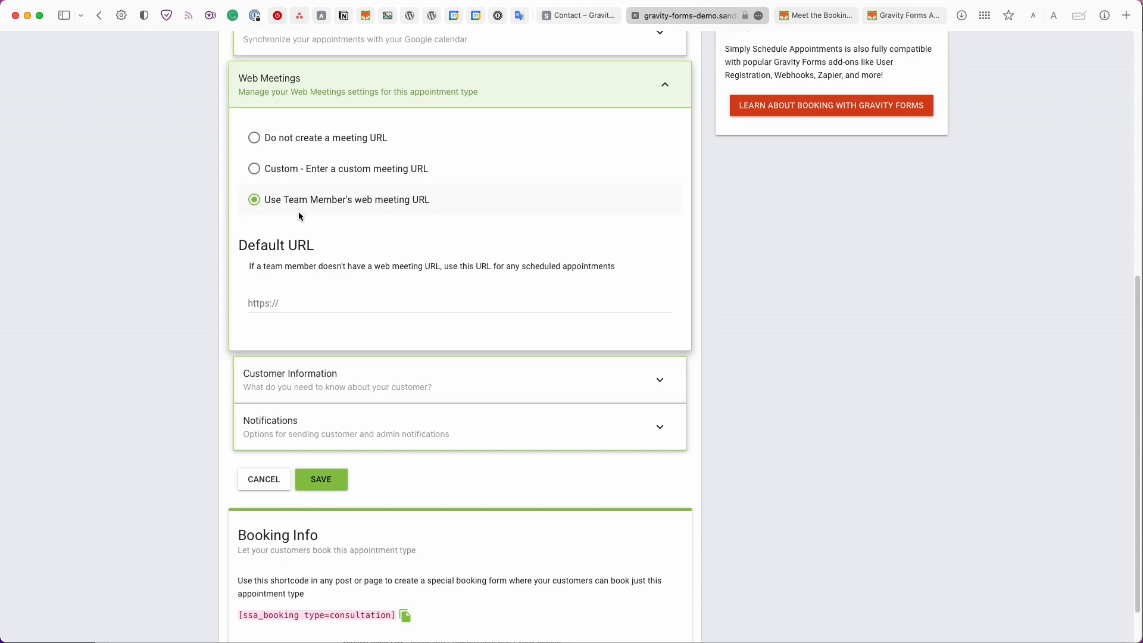
pyautogui.click(298, 379)
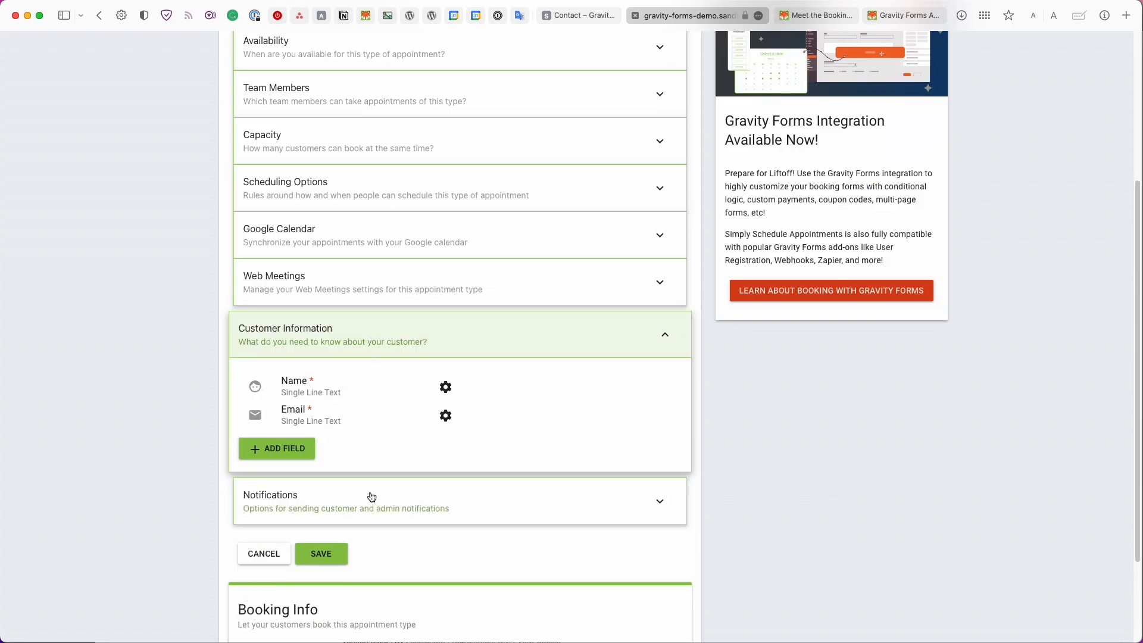
pyautogui.click(370, 499)
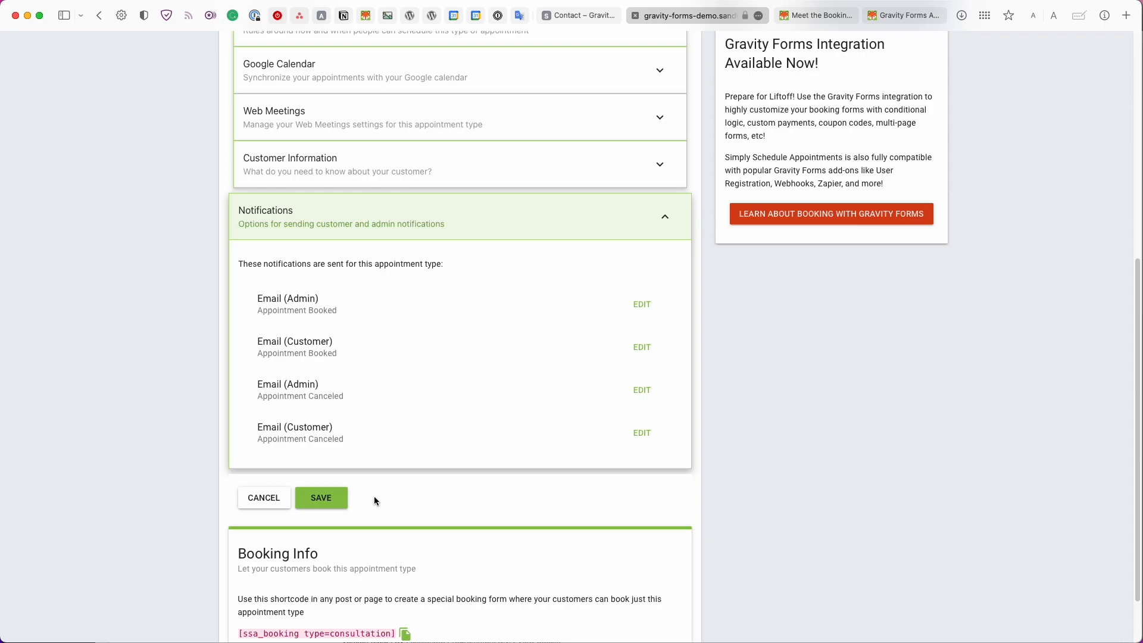
# Save the Consultation appointment type and return to the list of appointment types
pyautogui.click(339, 500)
pyautogui.click(275, 76)
pyautogui.click(649, 372)
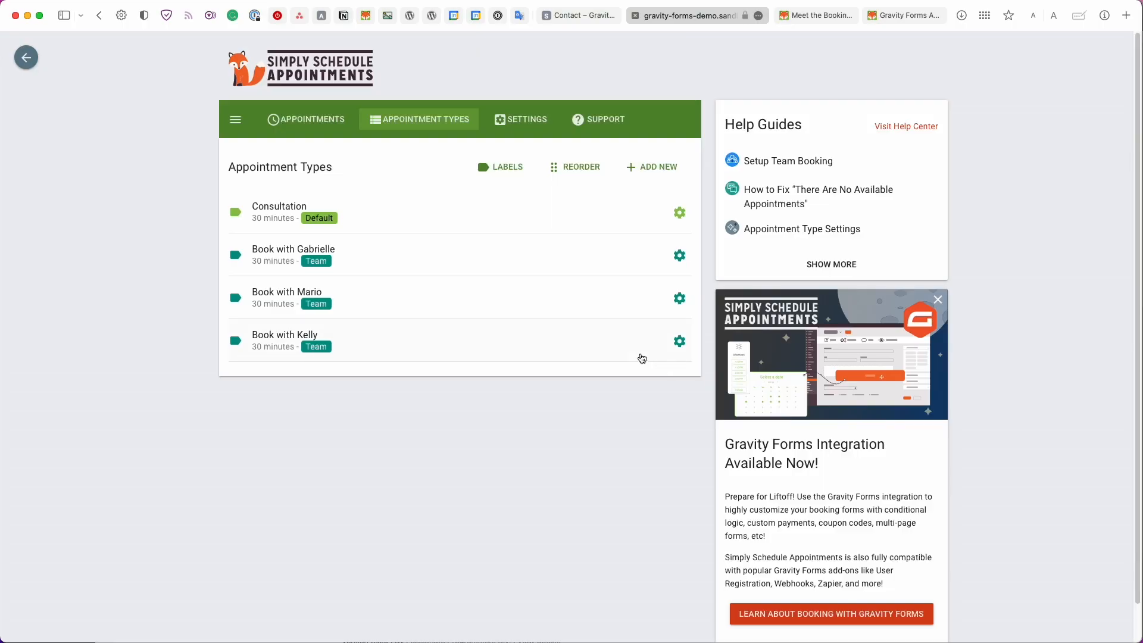
# Open the Book with Gabrielle appointment type, check its Team Members assignment, and return to the appointment types list
pyautogui.click(345, 257)
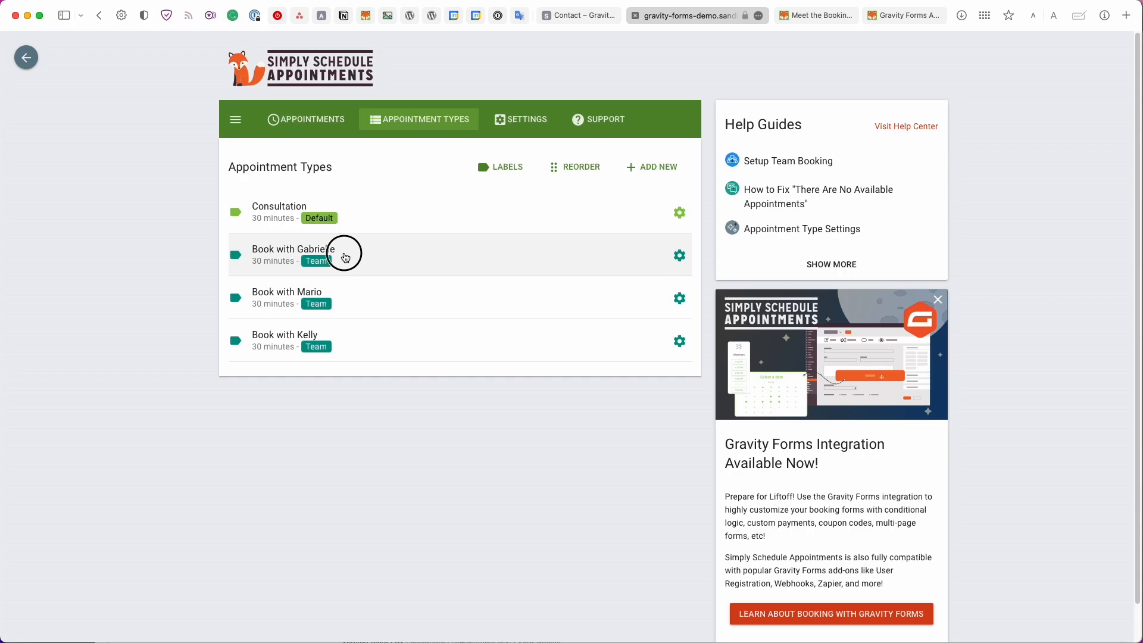
pyautogui.scroll(-4, 339, 275)
pyautogui.click(377, 325)
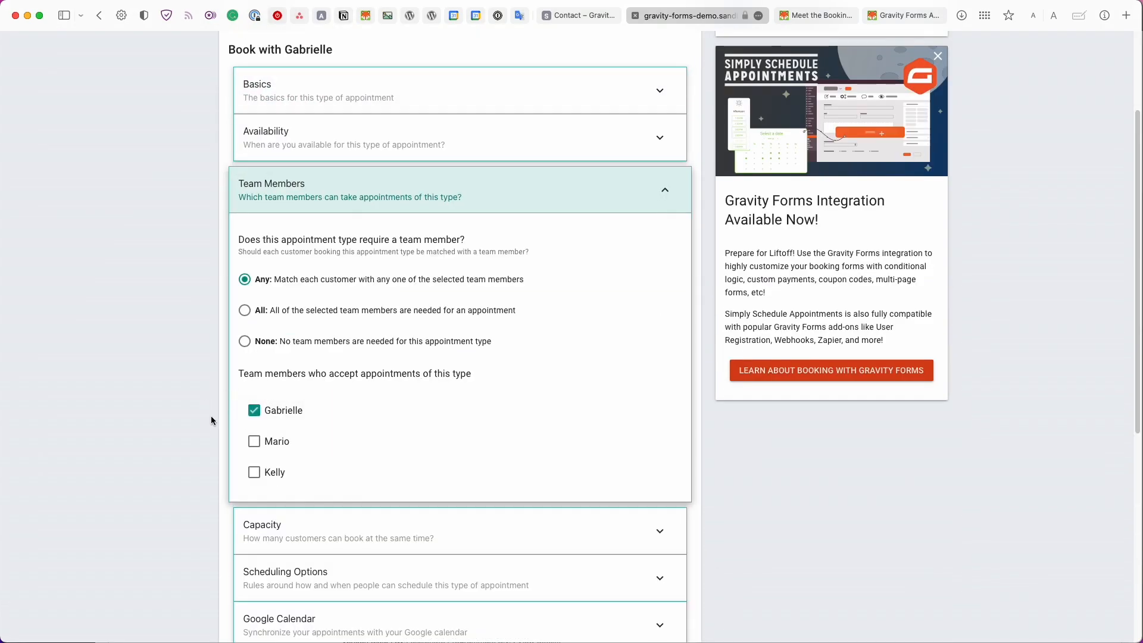
pyautogui.scroll(2, 297, 224)
pyautogui.click(264, 76)
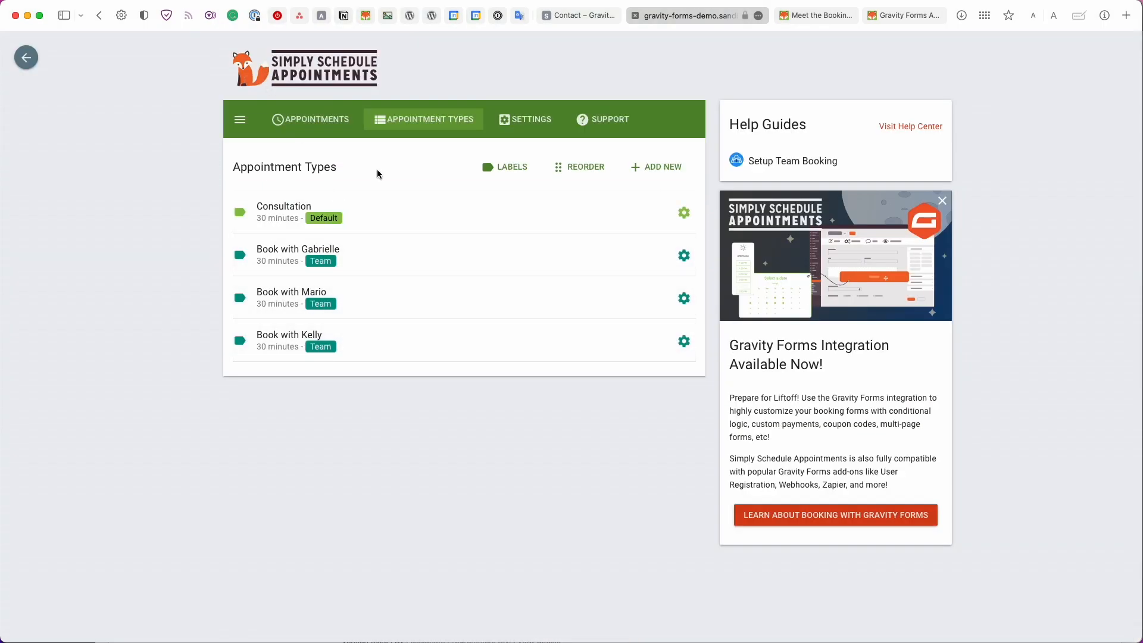
# Open the plugin's settings overview, review the General Settings, and return to the overview
pyautogui.click(519, 119)
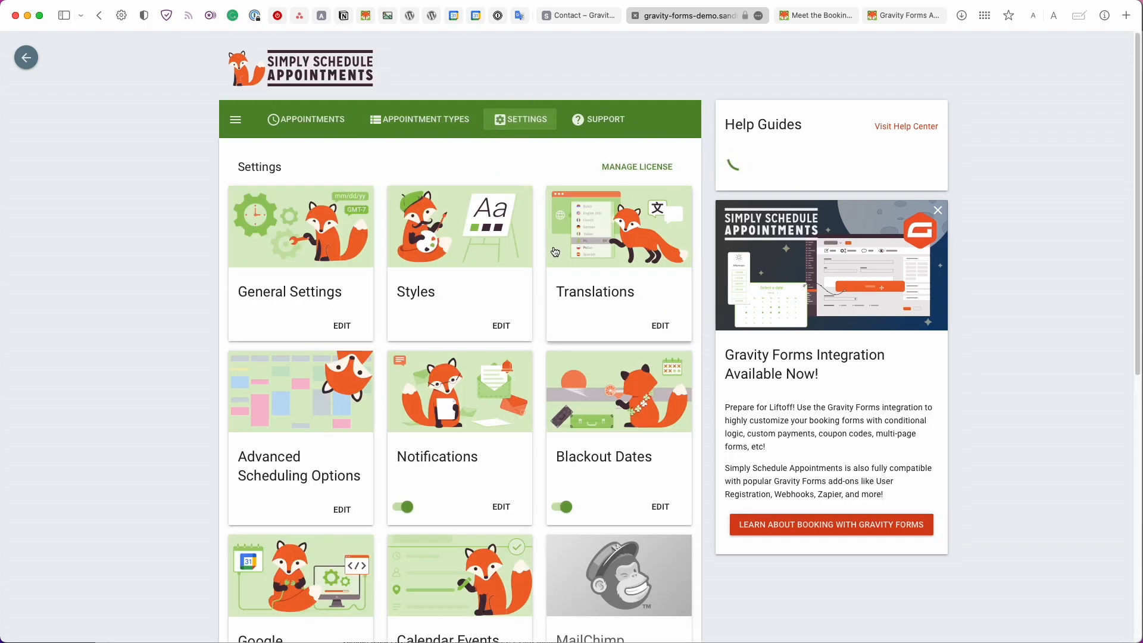
pyautogui.scroll(-2, 555, 251)
pyautogui.scroll(-2, 555, 252)
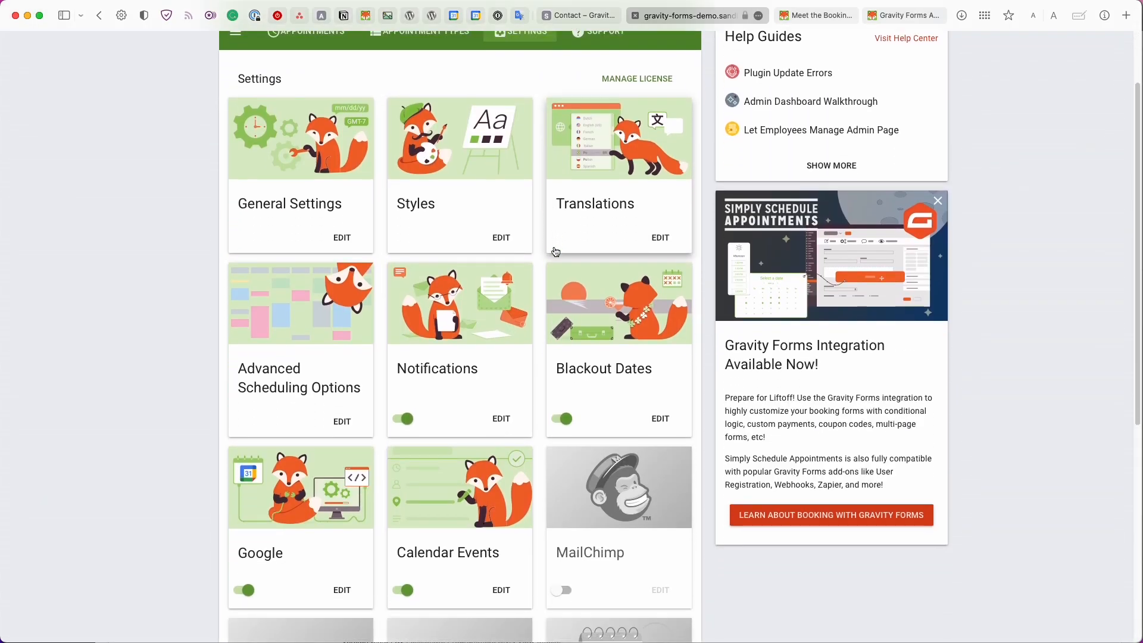
pyautogui.click(334, 214)
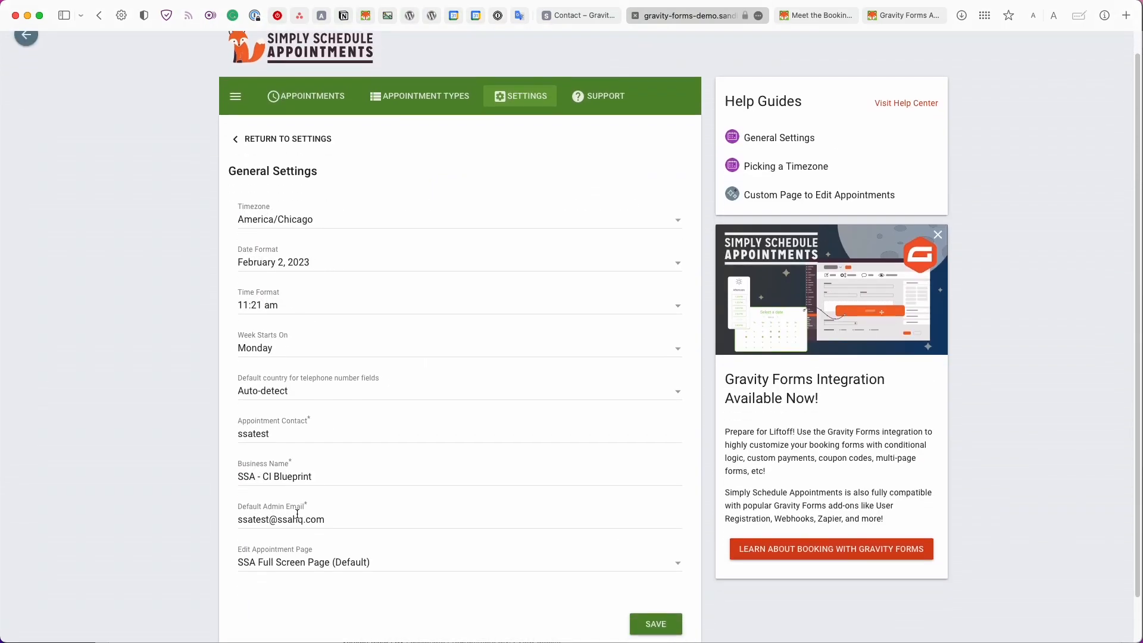
pyautogui.scroll(-2, 299, 517)
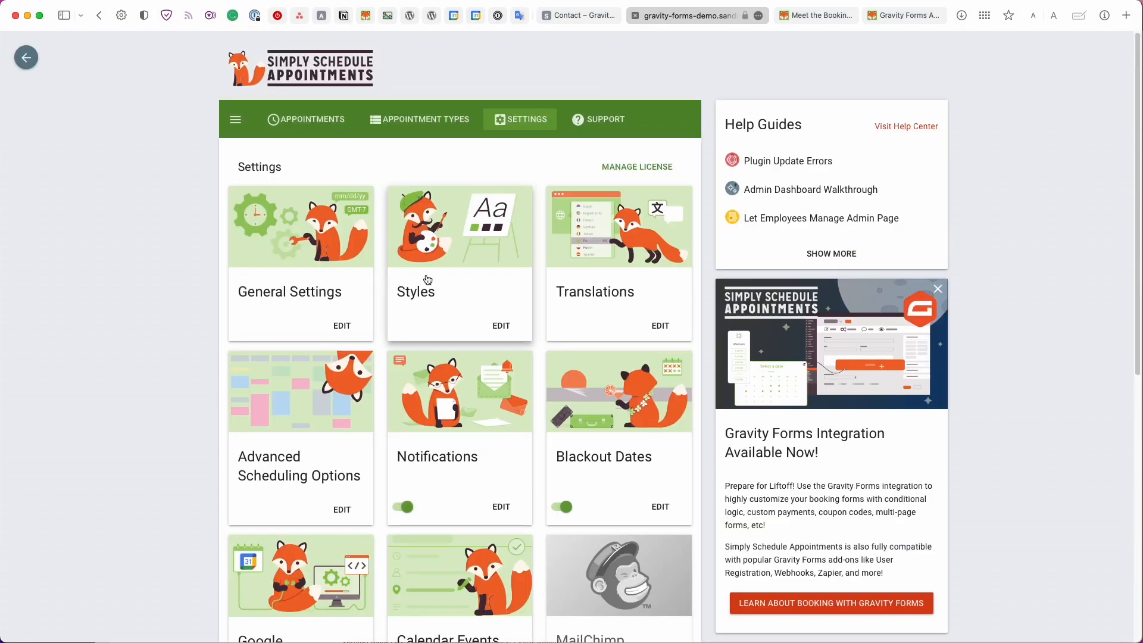
# Review the booking calendar's Styles settings and browse the translation packs available in Translations
pyautogui.click(433, 281)
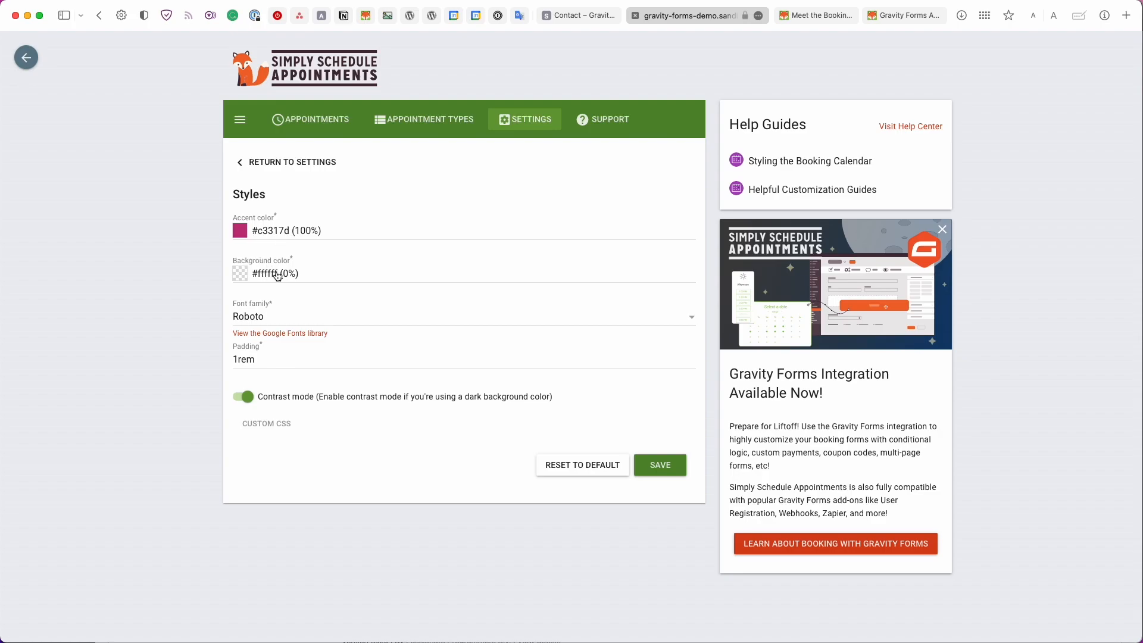
pyautogui.click(282, 169)
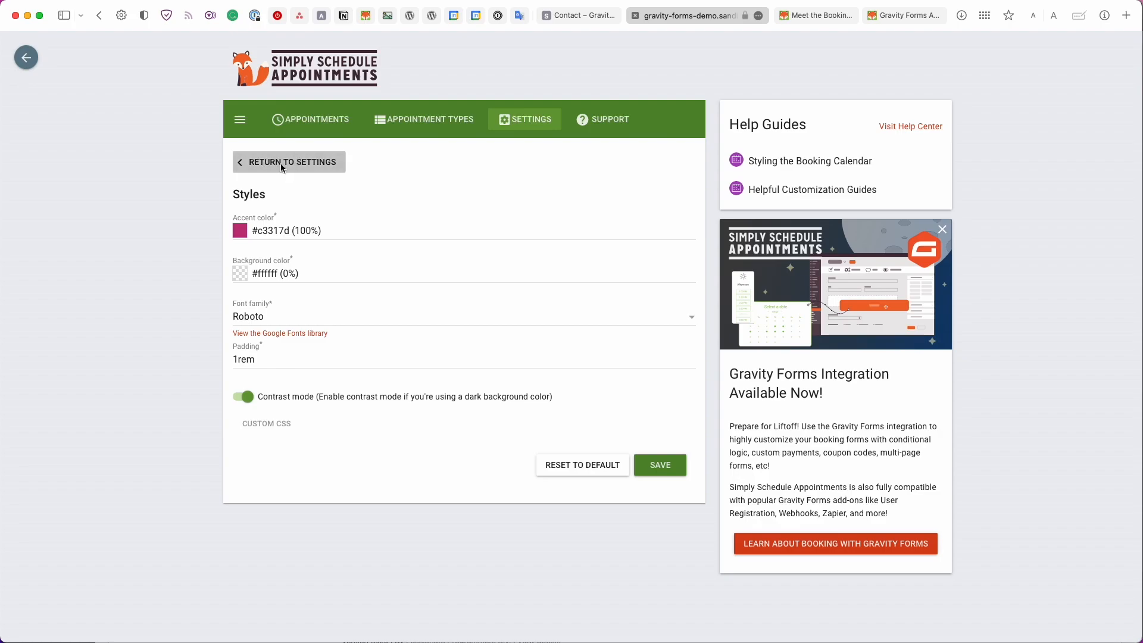
pyautogui.click(564, 322)
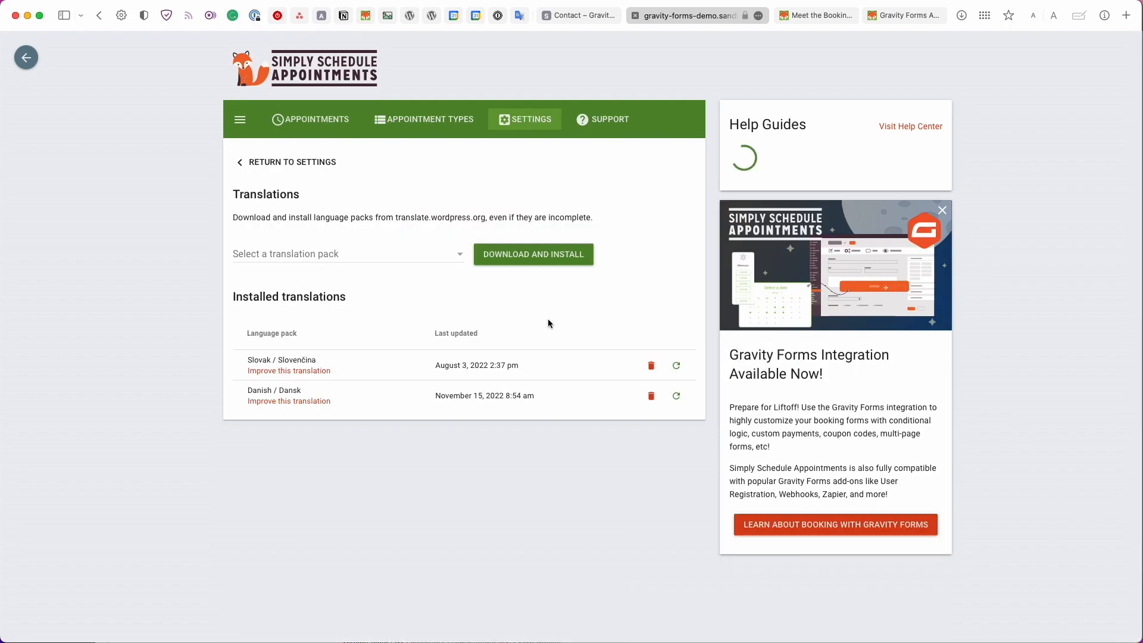
pyautogui.click(408, 254)
pyautogui.scroll(-5, 382, 321)
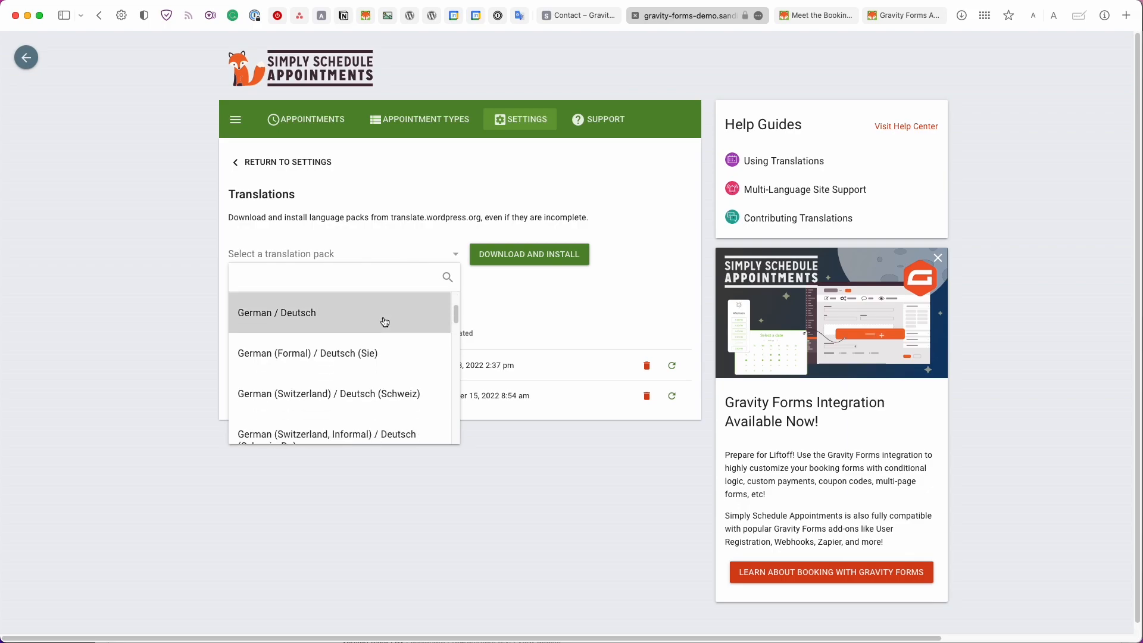
pyautogui.scroll(-1, 382, 336)
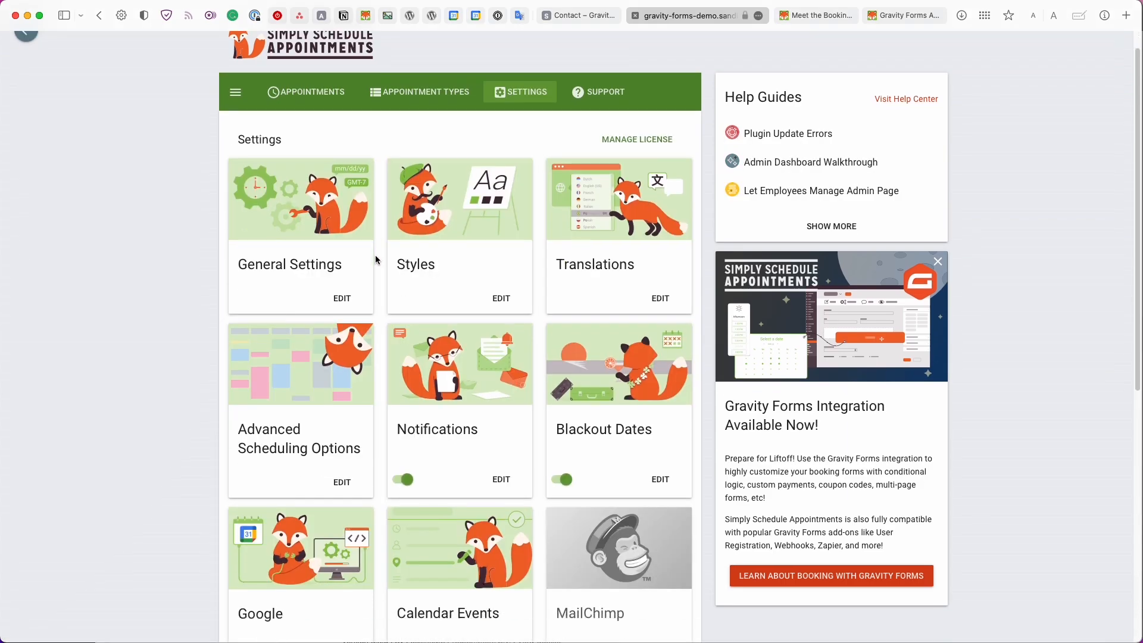
# Open Advanced Scheduling Options to view its availability settings for appointment types
pyautogui.scroll(-3, 357, 262)
pyautogui.click(326, 264)
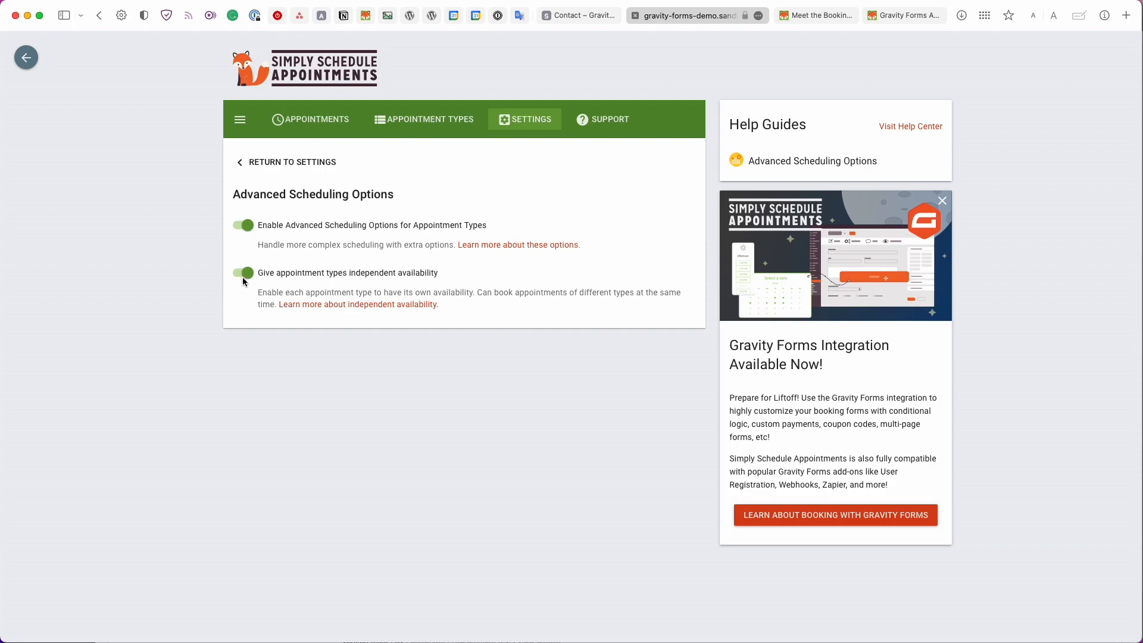
# Open the plugin's Notifications settings and review the customer email notification sent when an appointment is booked
pyautogui.click(285, 161)
pyautogui.click(485, 295)
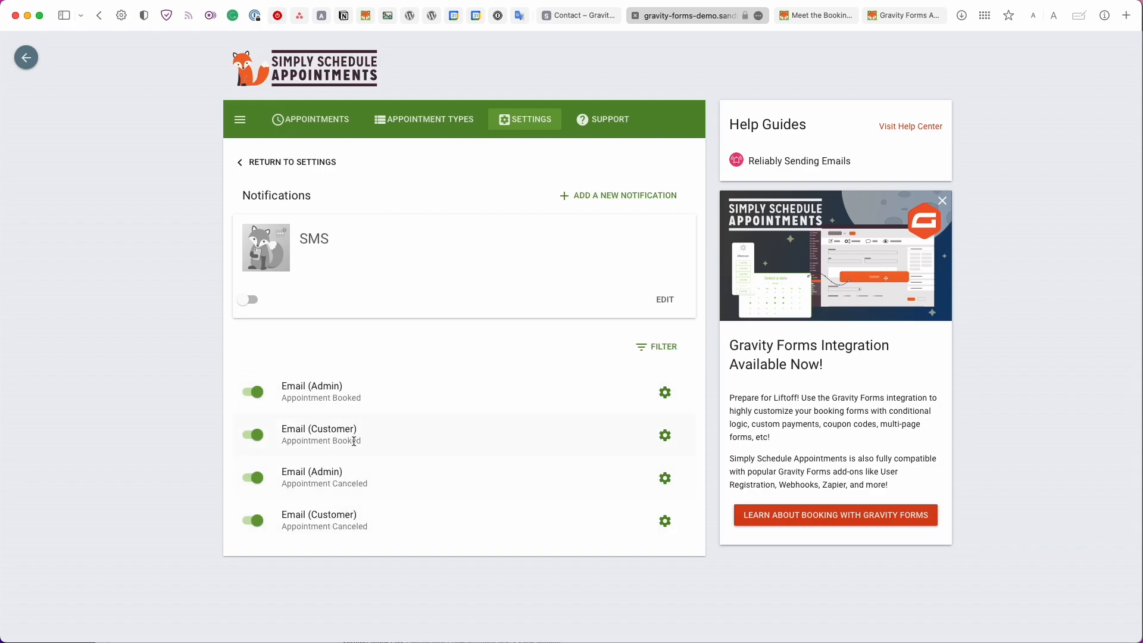
pyautogui.click(396, 433)
pyautogui.scroll(-2, 396, 433)
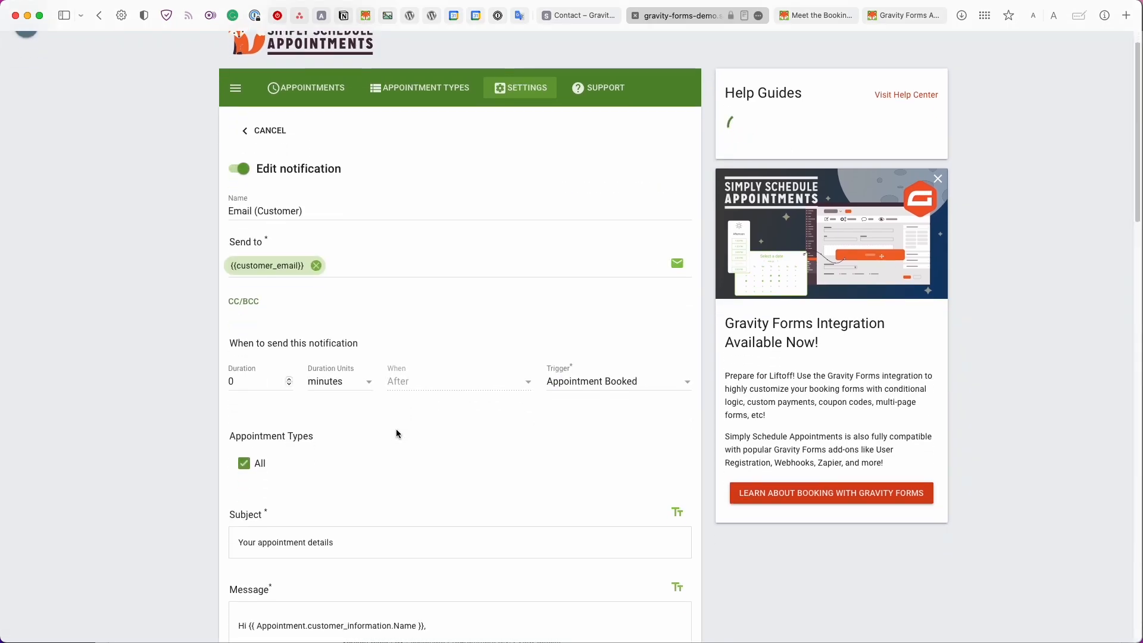
pyautogui.scroll(-1, 396, 433)
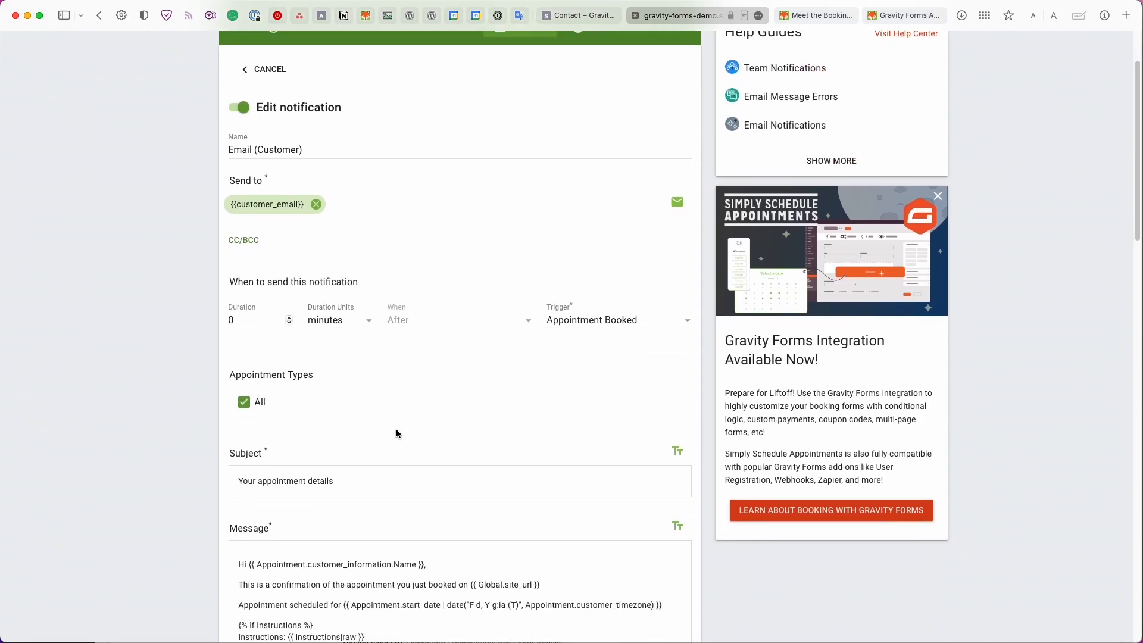
pyautogui.scroll(-1, 396, 433)
# Check the CC/BCC option and the additional recipient tokens available for the notification's Send to field
pyautogui.click(256, 225)
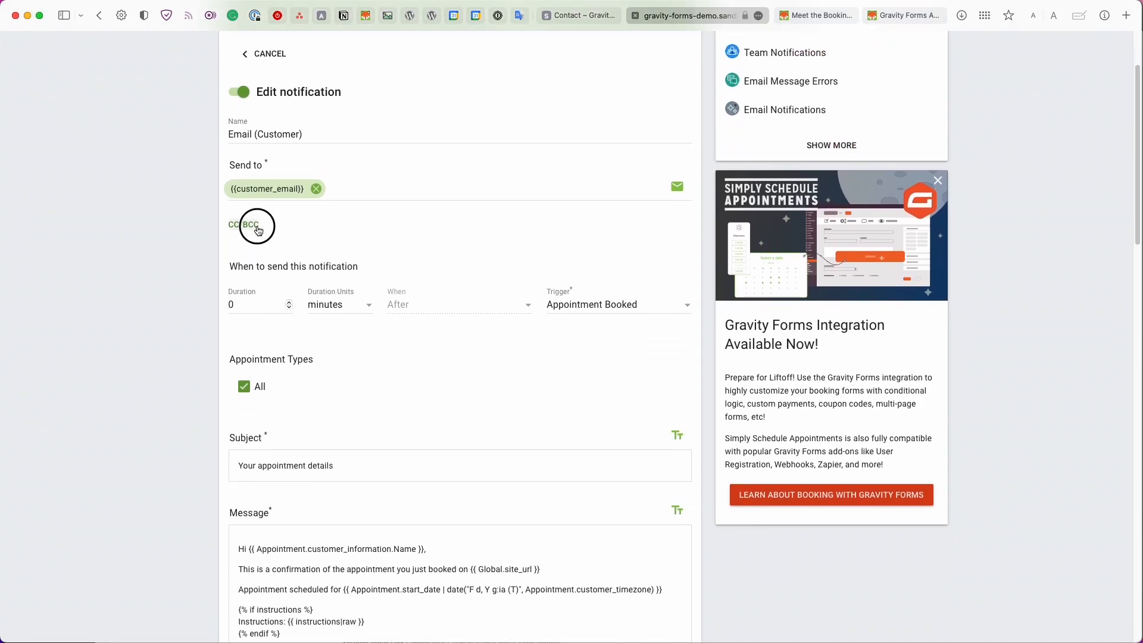
pyautogui.click(257, 225)
pyautogui.click(678, 200)
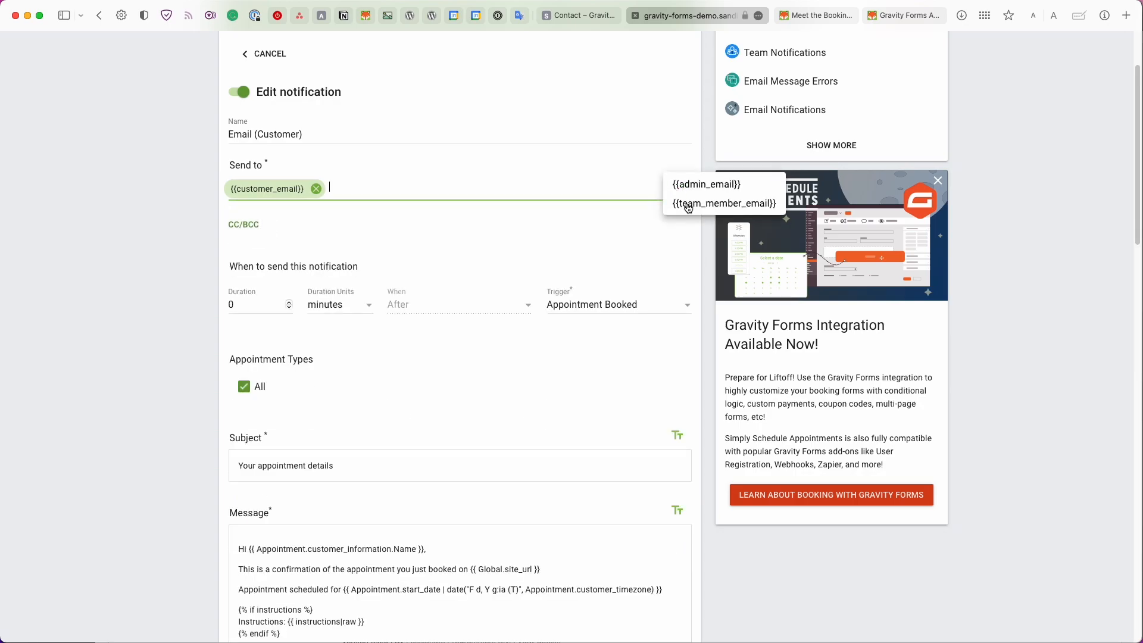
pyautogui.click(655, 221)
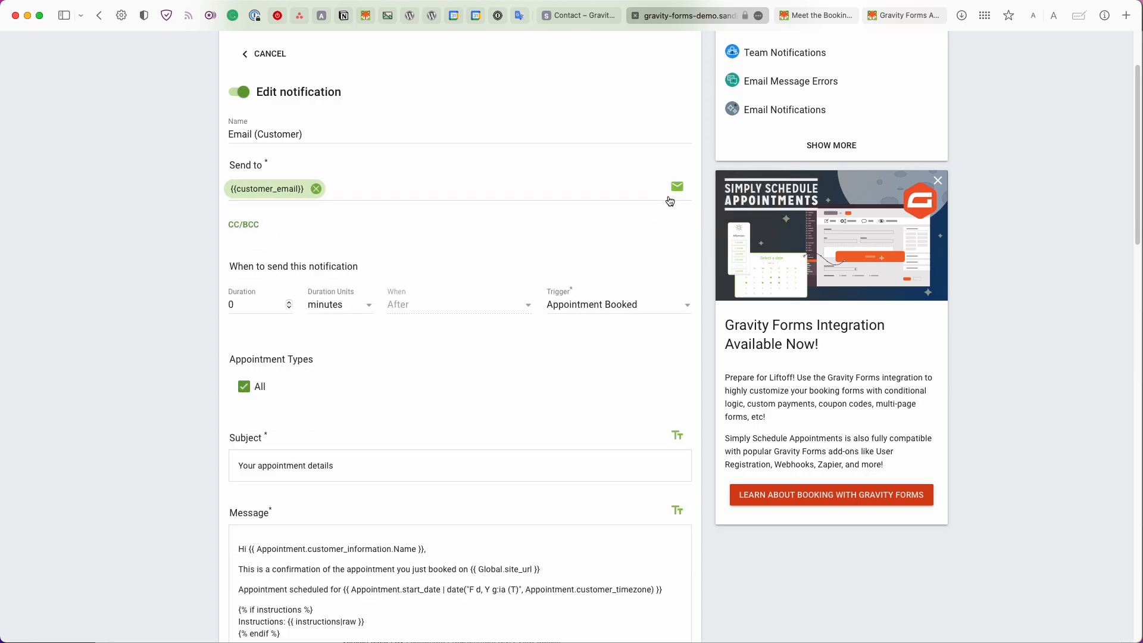
# Toggle the notification's All appointment types option off and back on, and review its message template
pyautogui.scroll(-3, 658, 271)
pyautogui.click(243, 276)
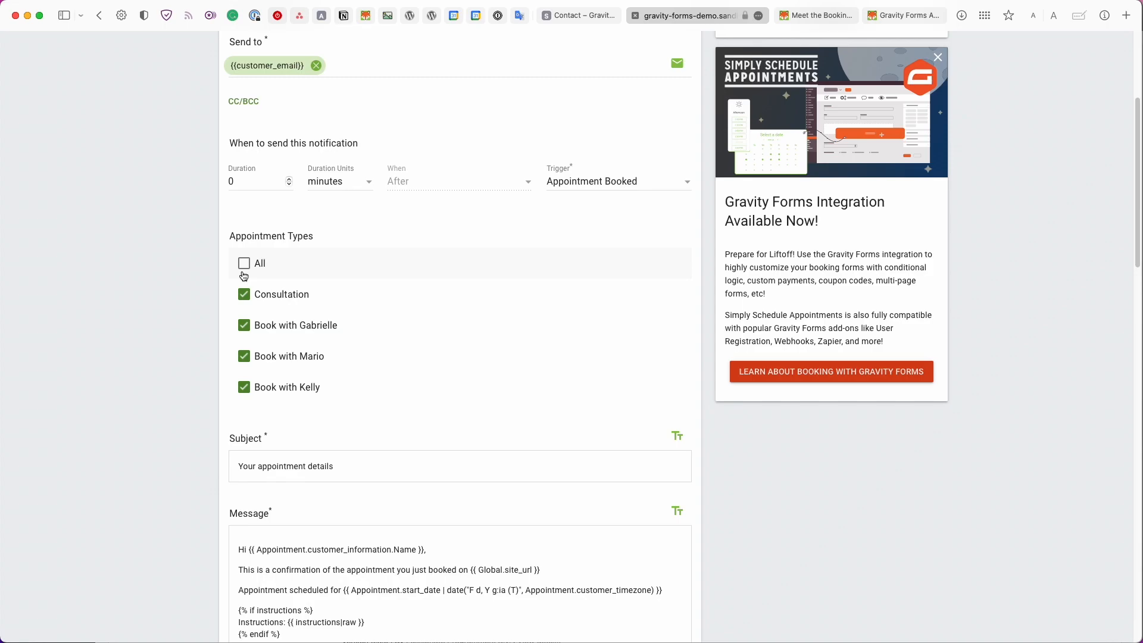
pyautogui.click(243, 275)
pyautogui.scroll(-5, 338, 337)
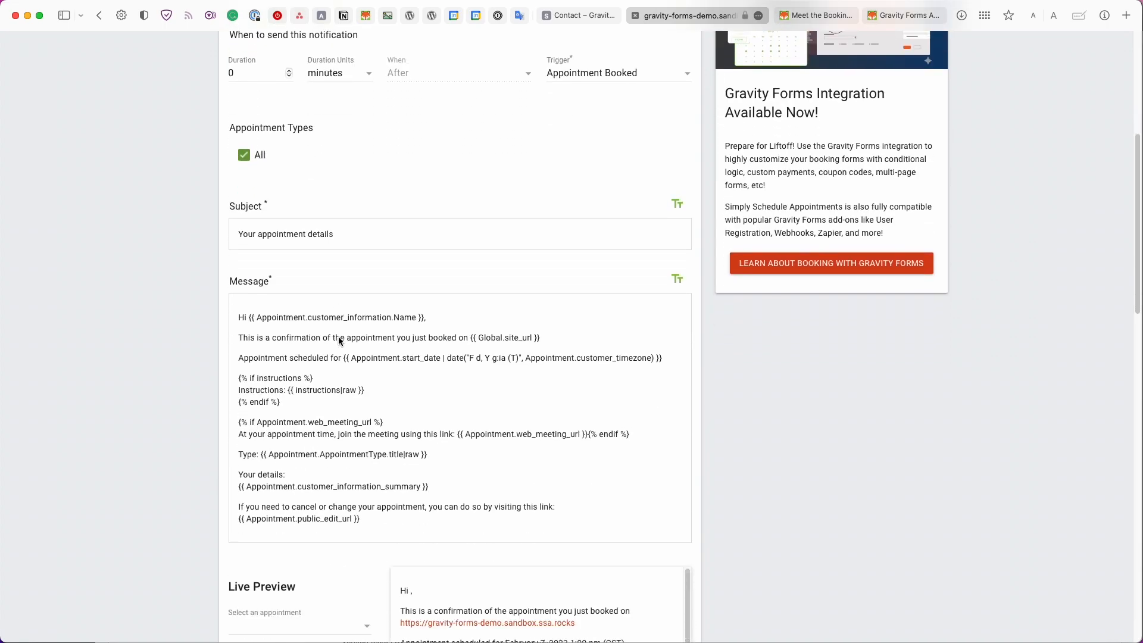
pyautogui.scroll(-4, 338, 336)
pyautogui.scroll(-1, 338, 336)
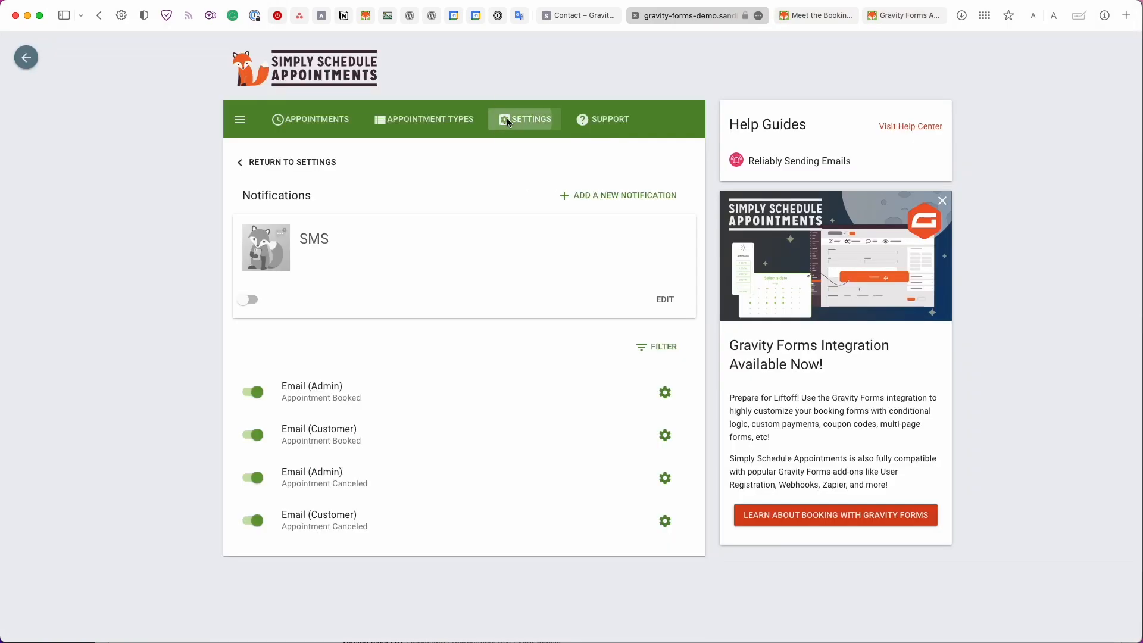
# Add February 21 to 25, 2023 as business-wide blackout dates and return to the settings overview
pyautogui.click(506, 121)
pyautogui.scroll(-5, 552, 392)
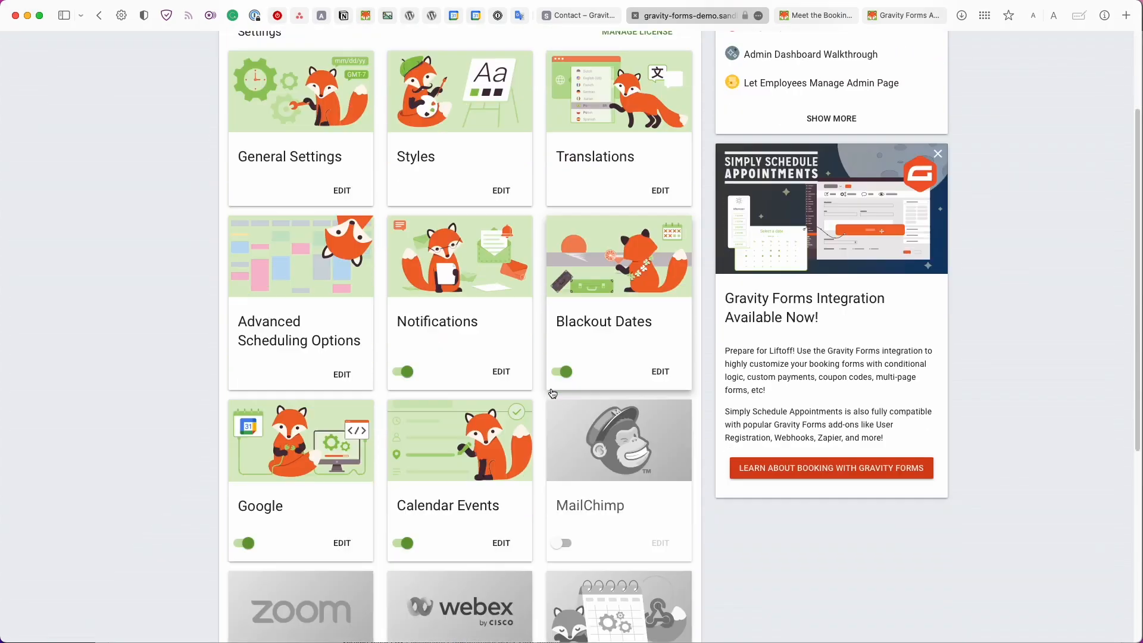
pyautogui.click(595, 300)
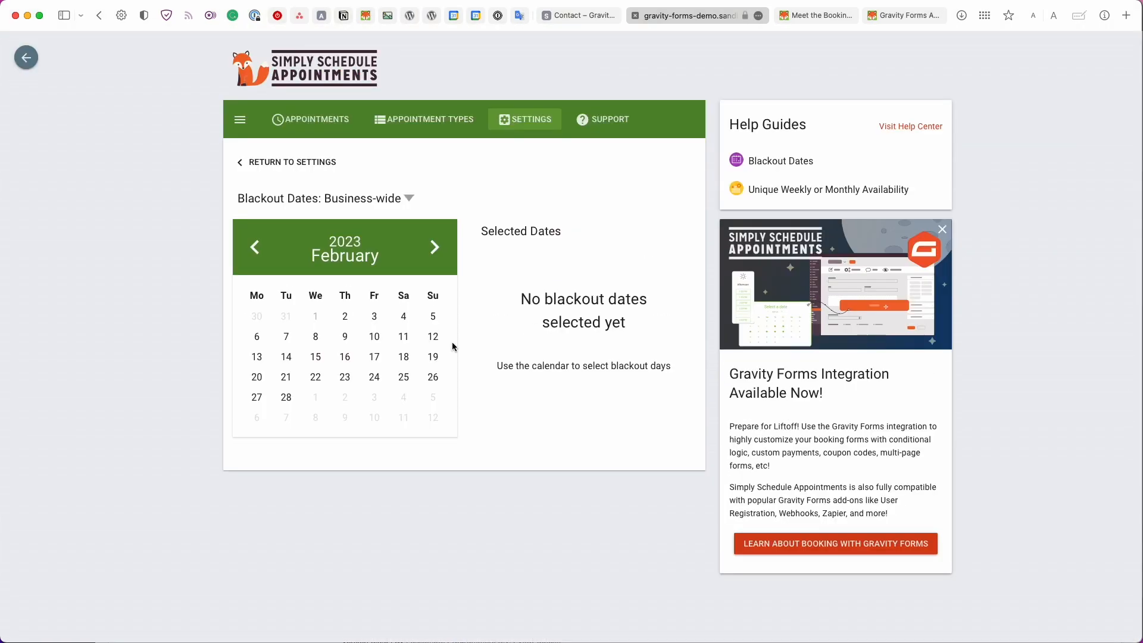
pyautogui.click(287, 381)
pyautogui.click(315, 381)
pyautogui.click(347, 377)
pyautogui.click(374, 377)
pyautogui.click(404, 377)
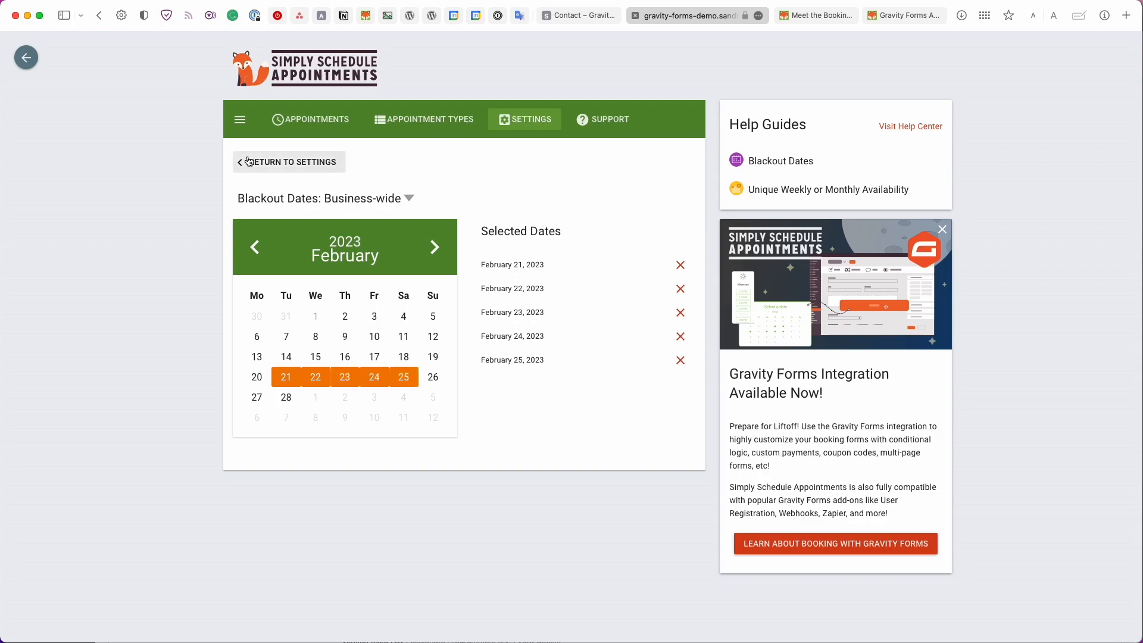
pyautogui.click(248, 161)
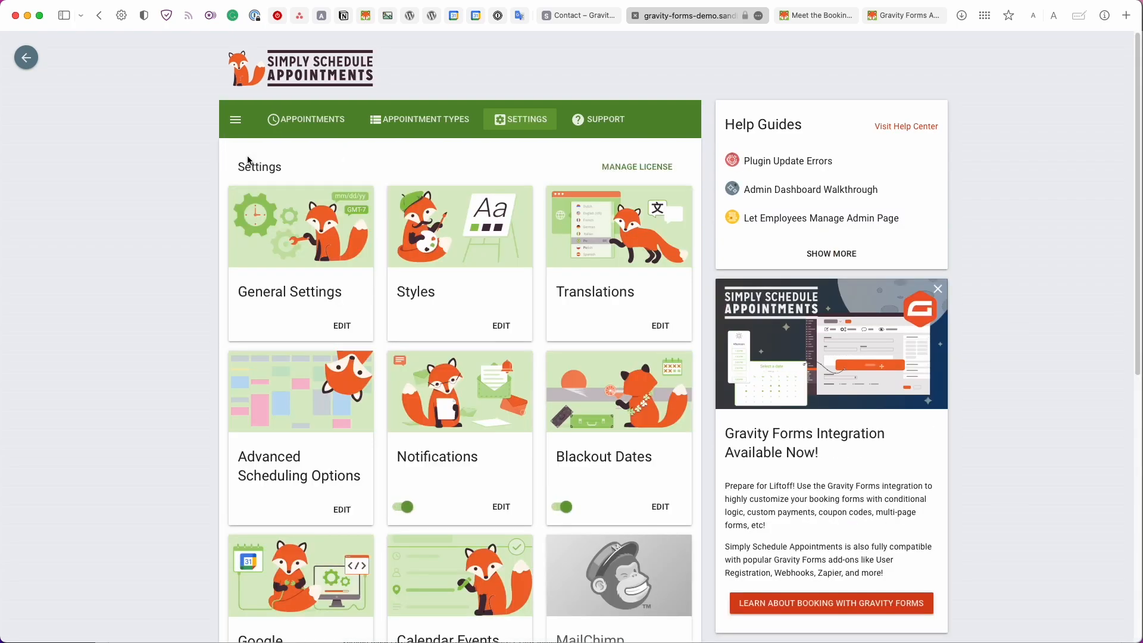
# Open the Calendar Events settings and review the Shared Event and Customer Confirmation Screen Event templates
pyautogui.scroll(-5, 398, 396)
pyautogui.click(360, 378)
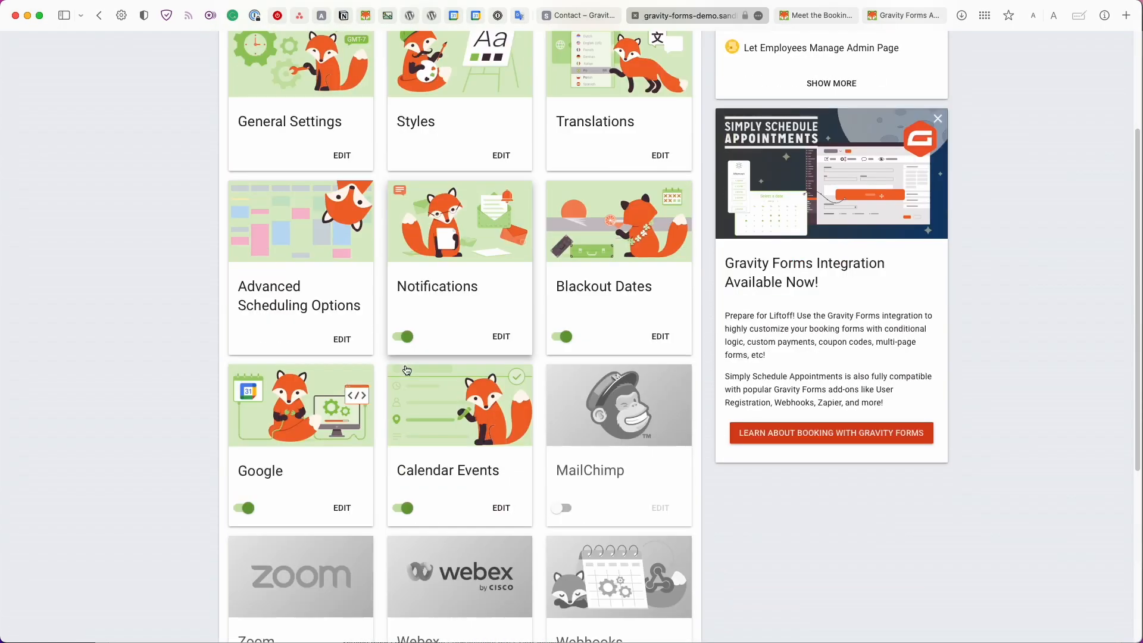
pyautogui.scroll(-2, 443, 384)
pyautogui.click(444, 384)
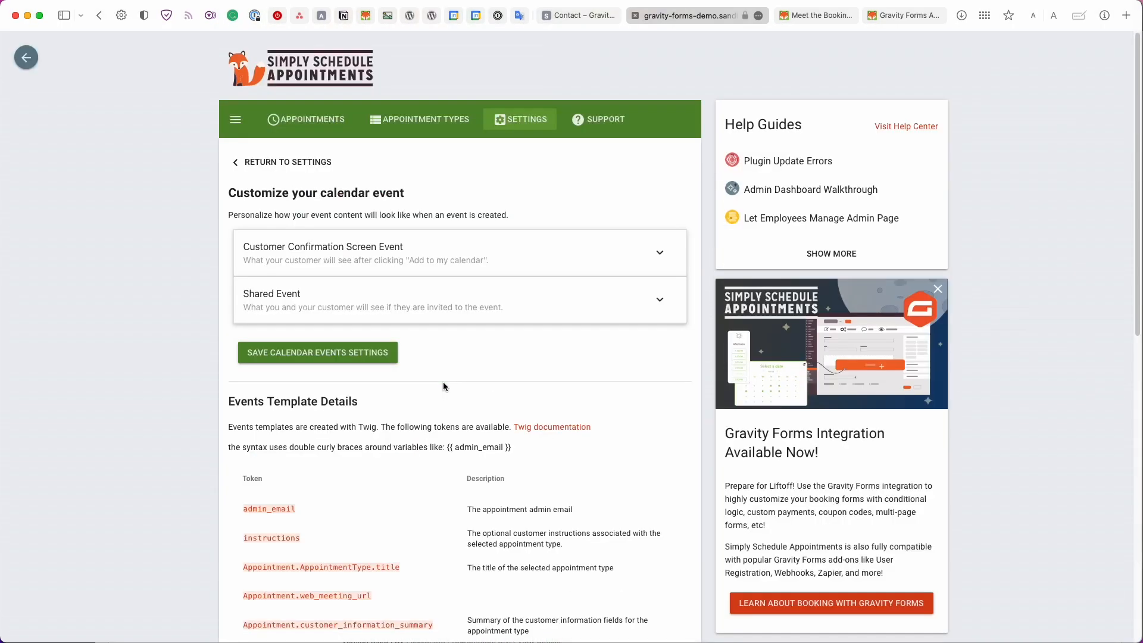
pyautogui.click(474, 309)
pyautogui.scroll(-3, 475, 306)
pyautogui.scroll(-3, 476, 306)
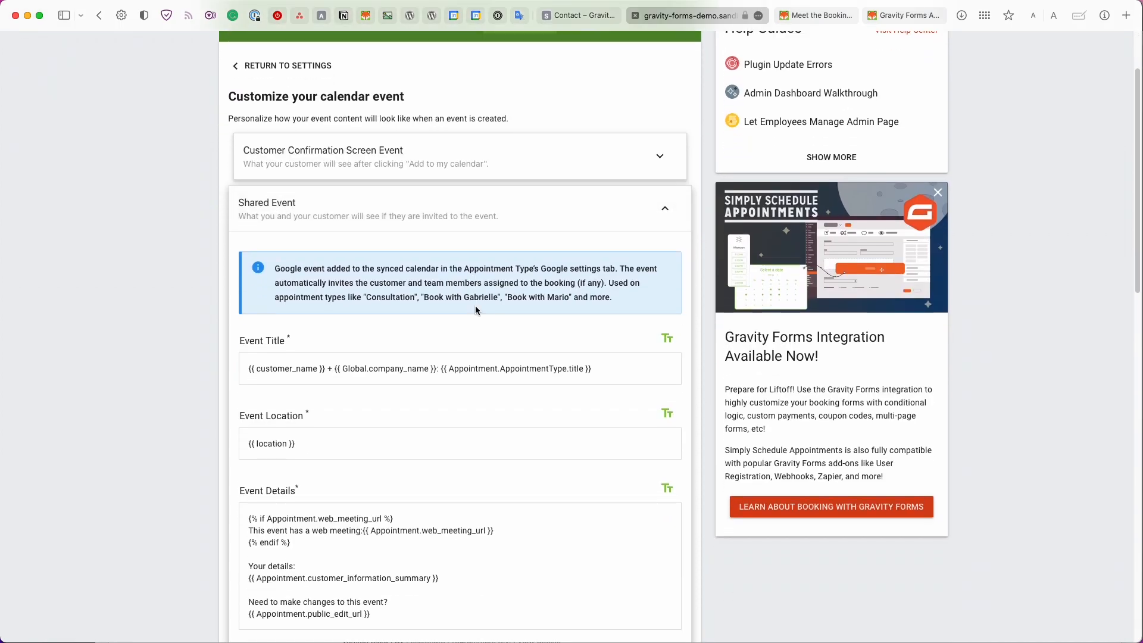
pyautogui.click(476, 119)
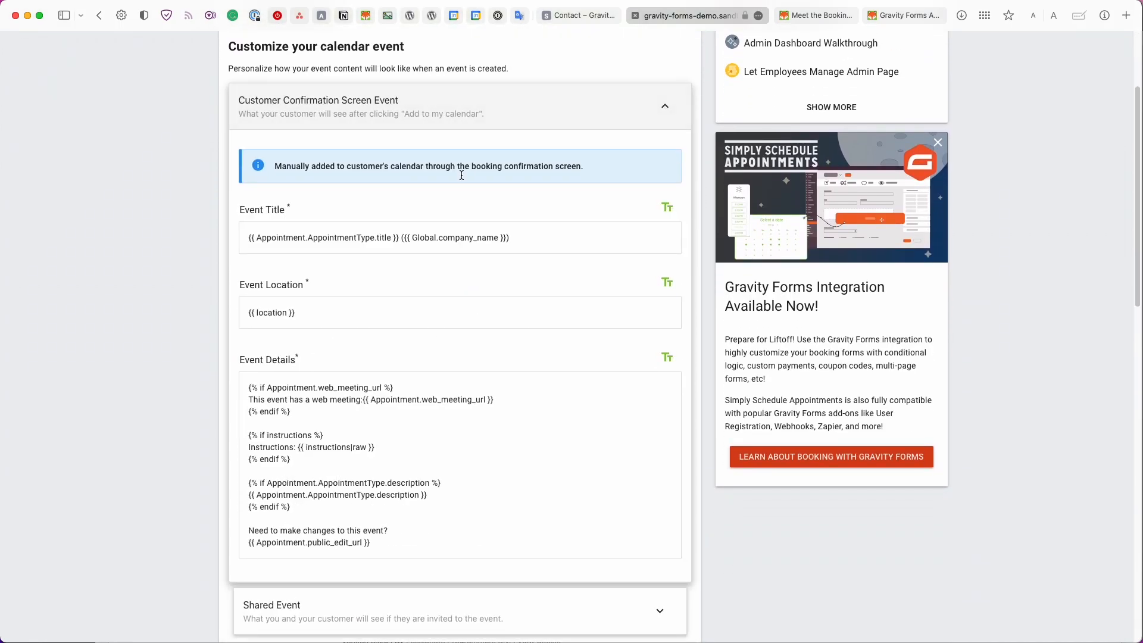
pyautogui.click(446, 127)
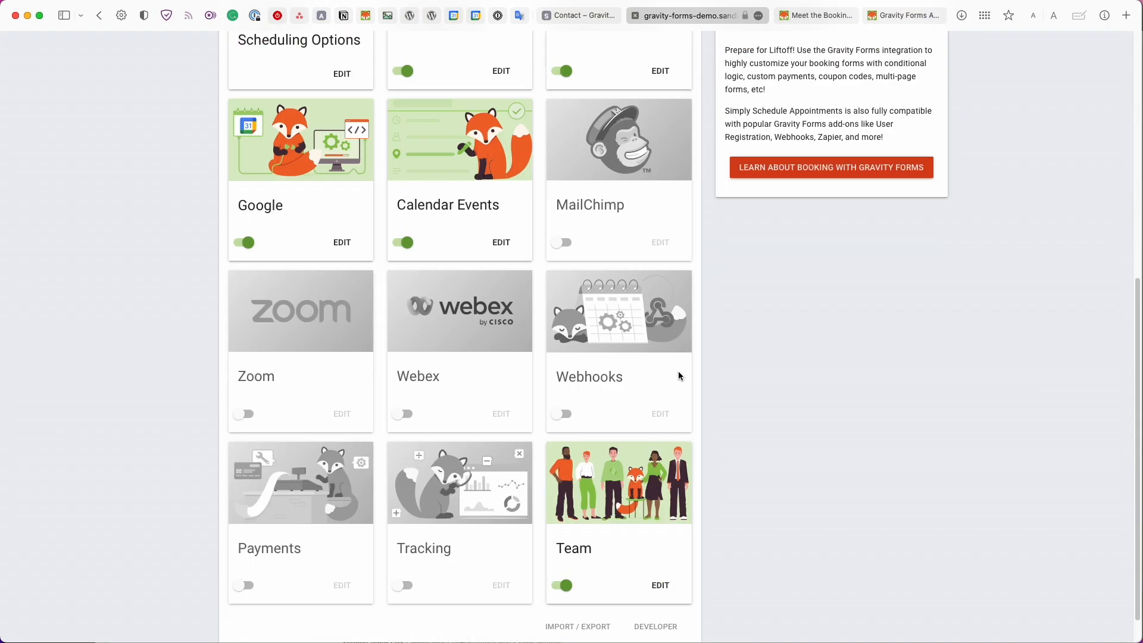
# Open the Team settings and review the first team member's contact details and permissions
pyautogui.scroll(-1, 679, 374)
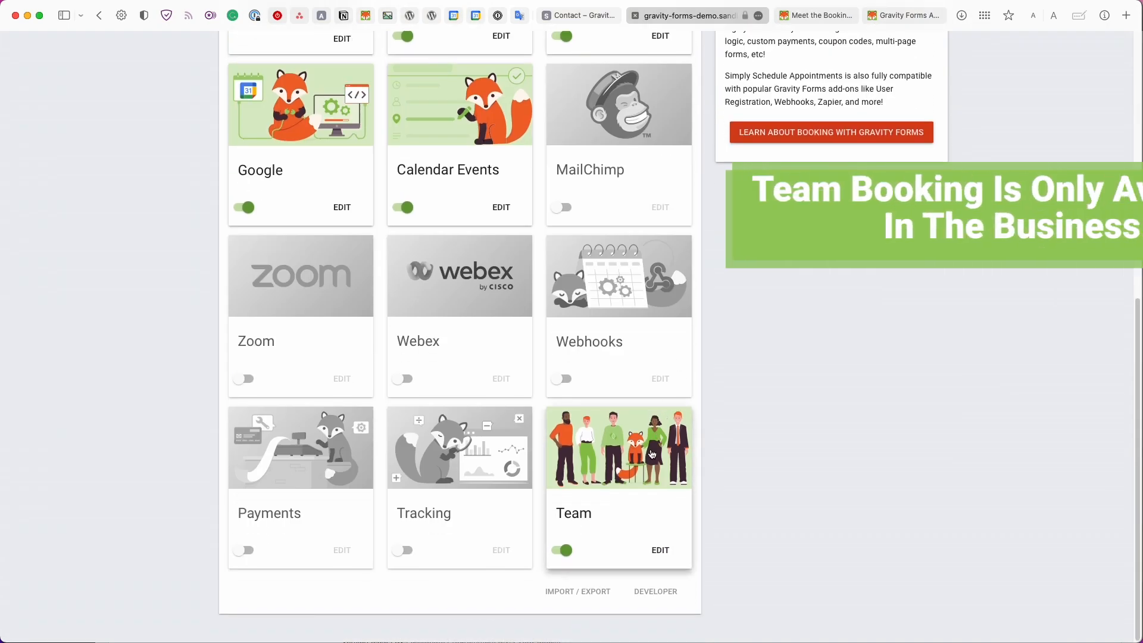
pyautogui.click(635, 473)
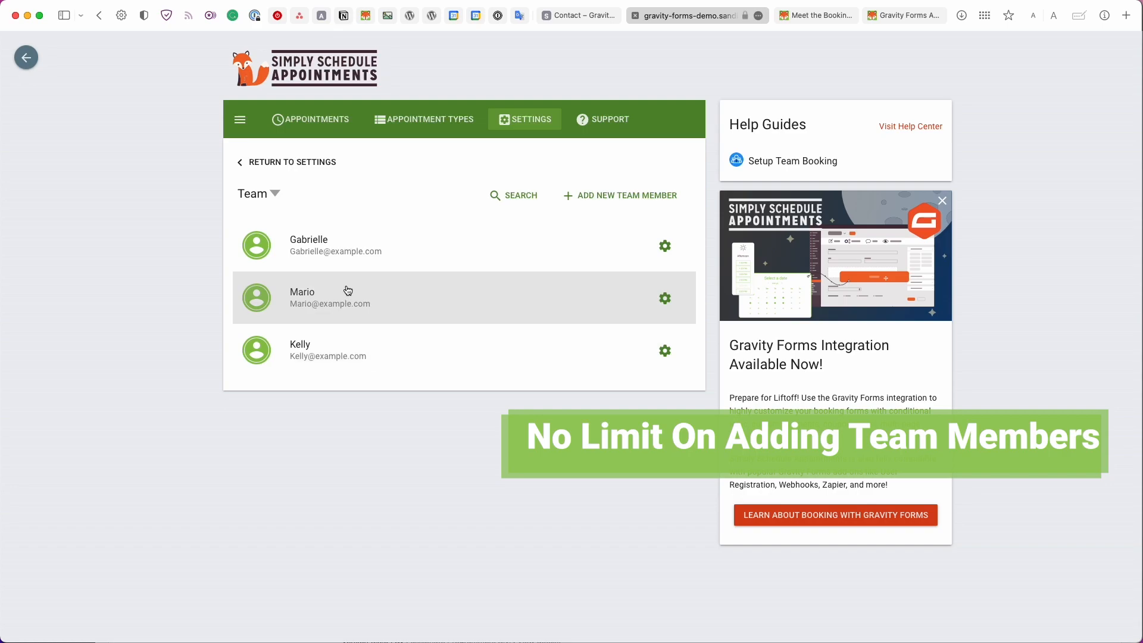
pyautogui.click(395, 254)
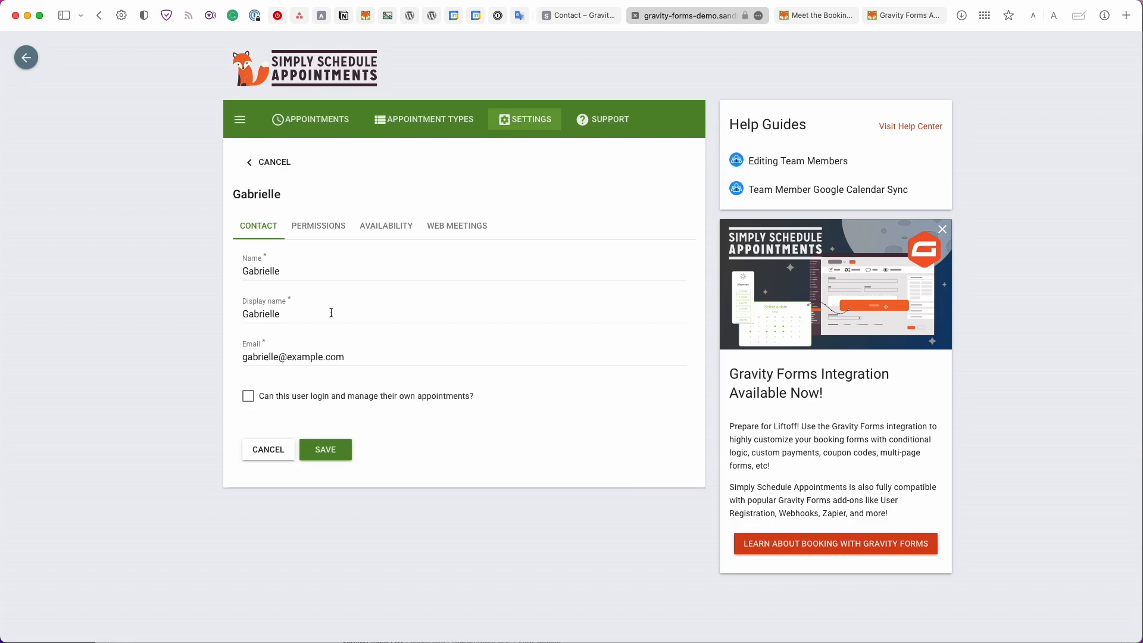
pyautogui.click(326, 232)
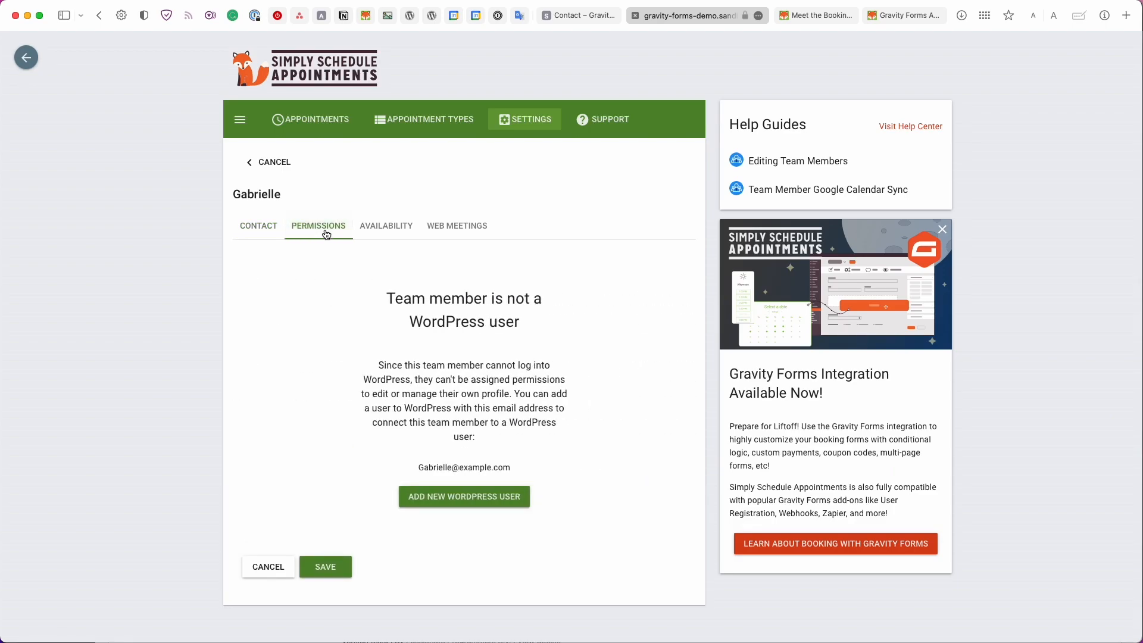
# Review the team member's availability, including appointment types, blackout dates and working hours, and check the web meetings settings
pyautogui.click(361, 235)
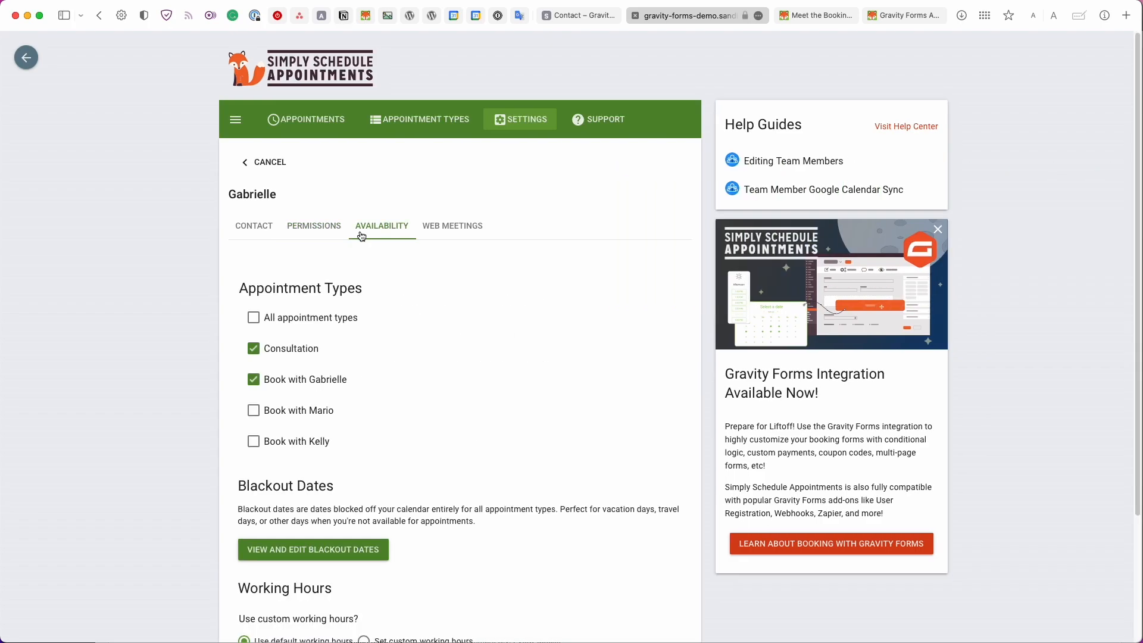
pyautogui.scroll(-3, 372, 242)
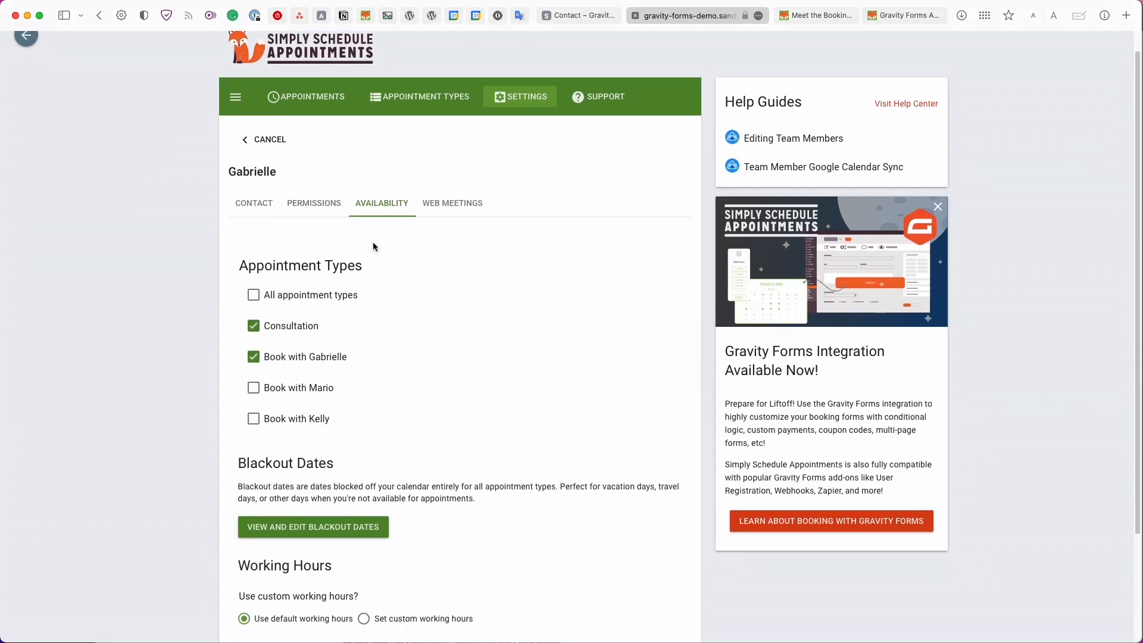
pyautogui.scroll(-3, 378, 246)
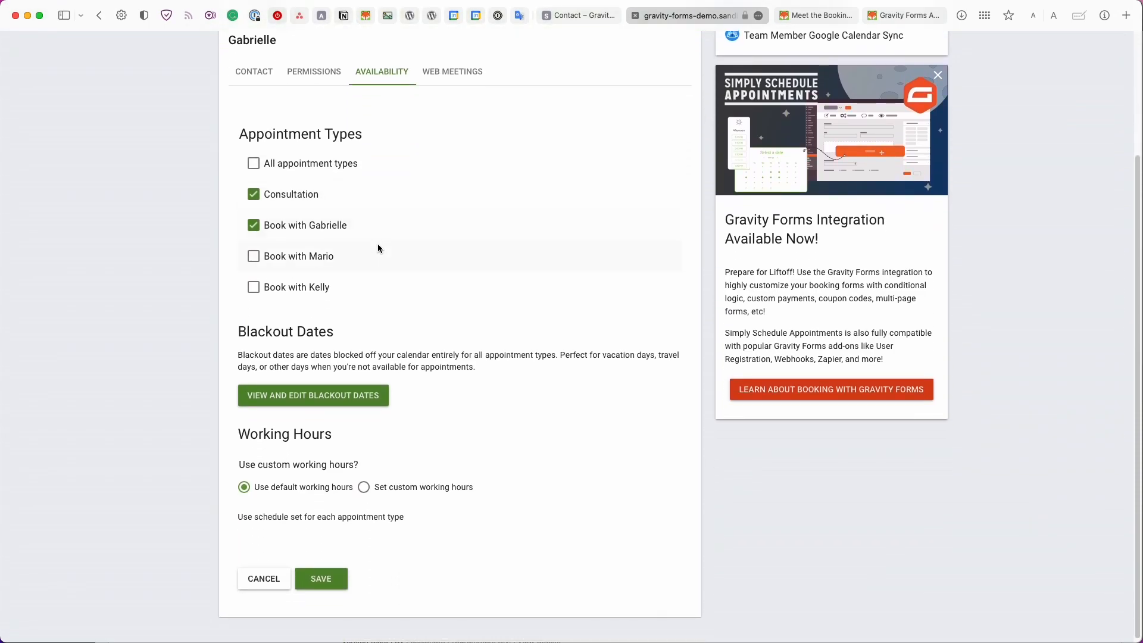
pyautogui.scroll(-1, 377, 248)
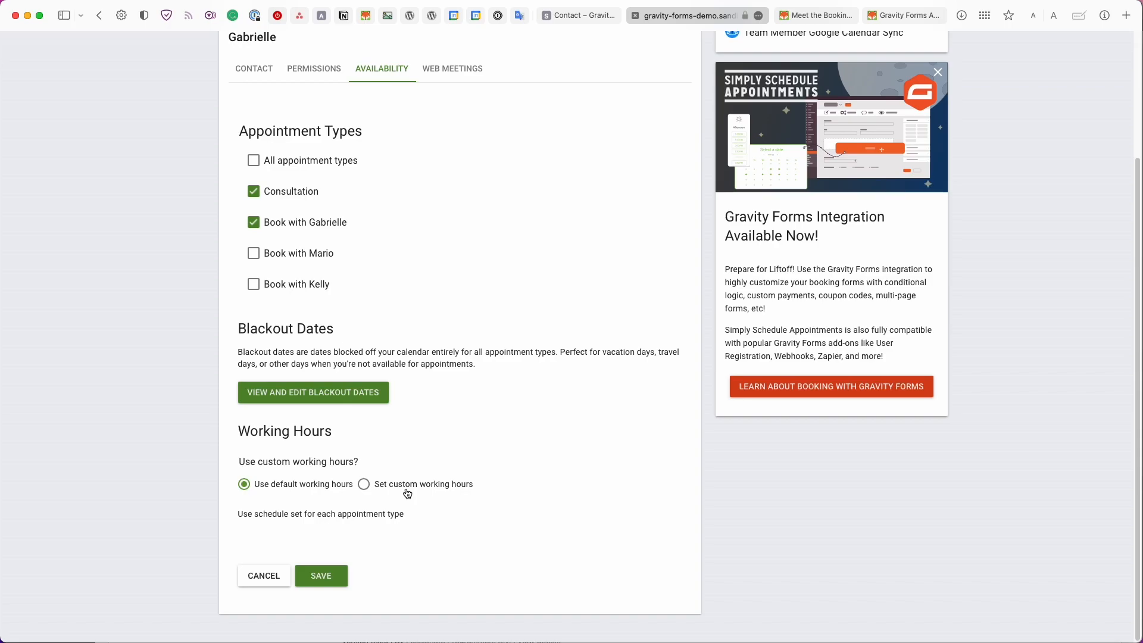
pyautogui.scroll(5, 407, 493)
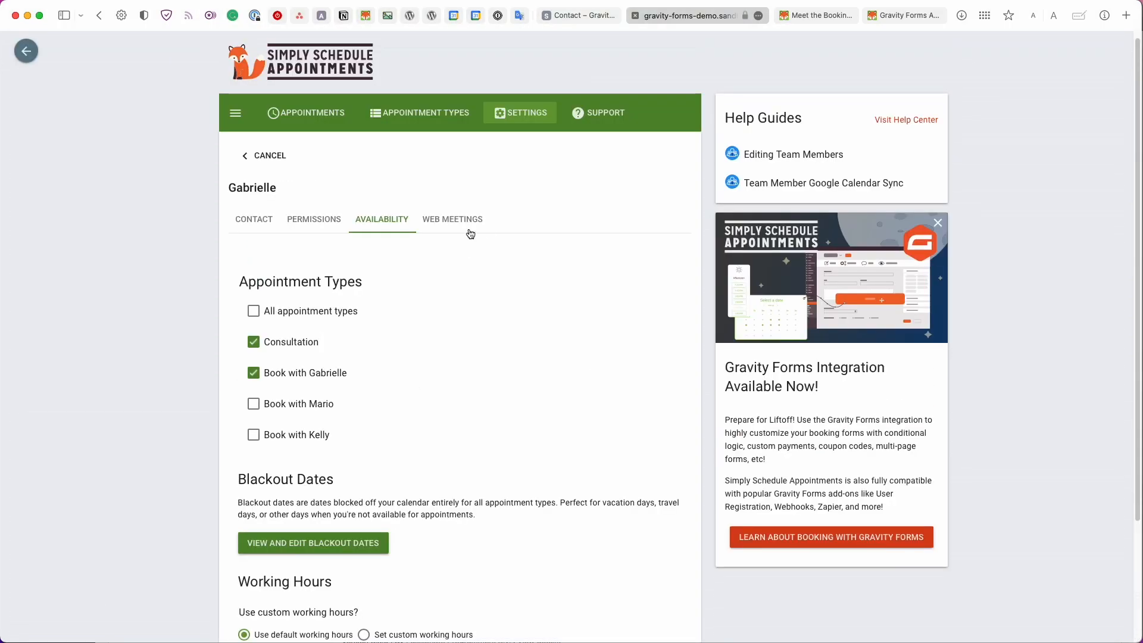
pyautogui.click(470, 233)
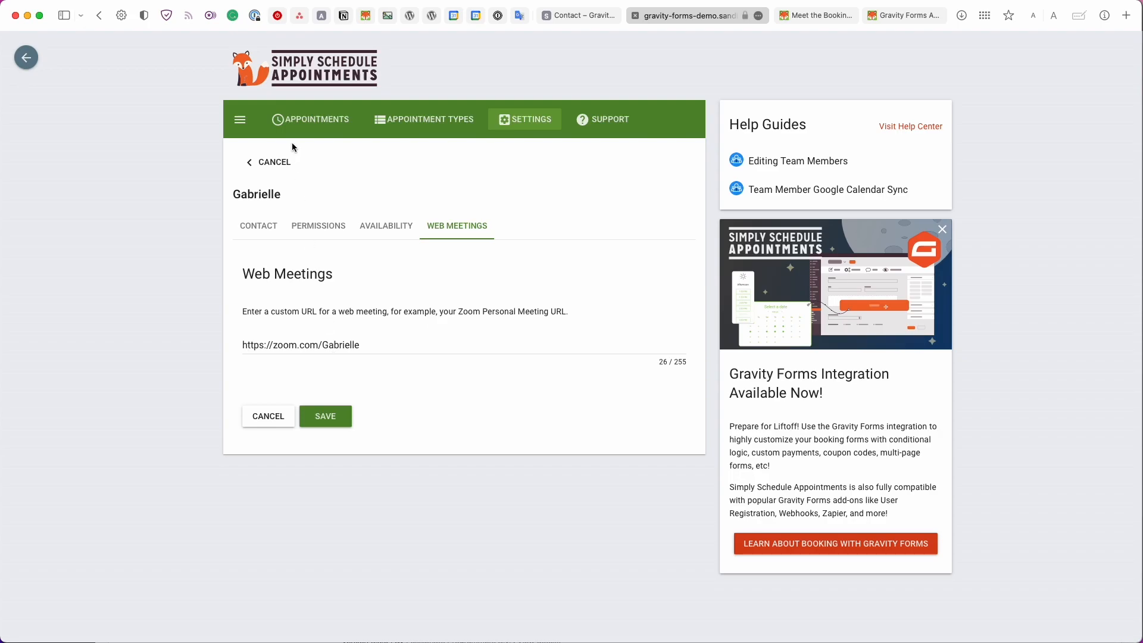
# Open the plugin's Support page, view the form for contacting the support team, close it, and review the site status details
pyautogui.click(598, 125)
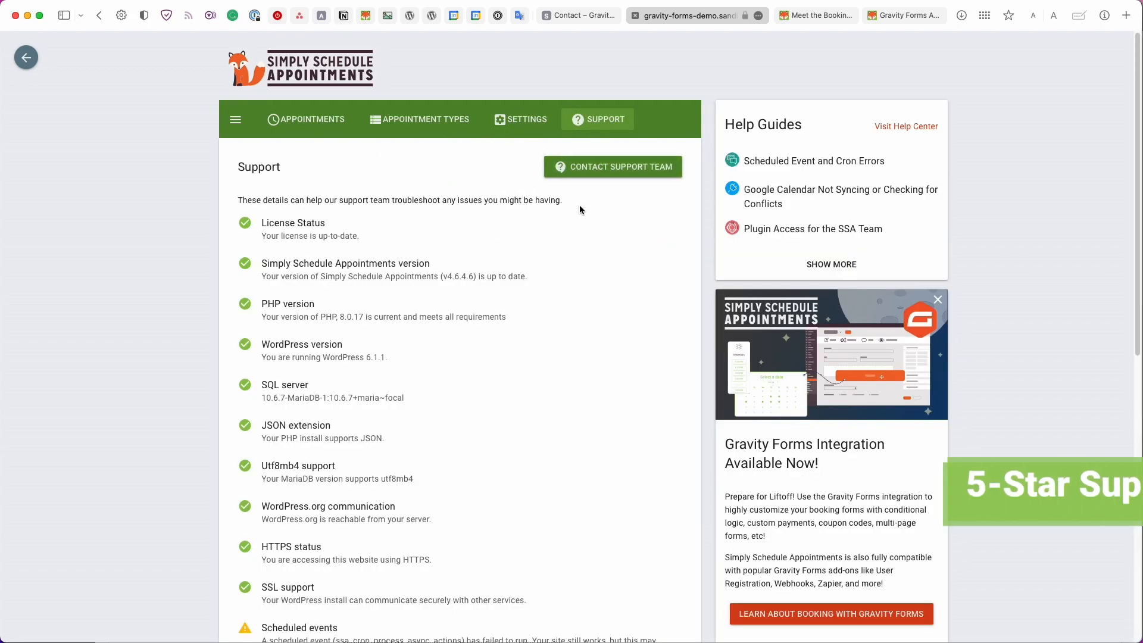
pyautogui.click(598, 168)
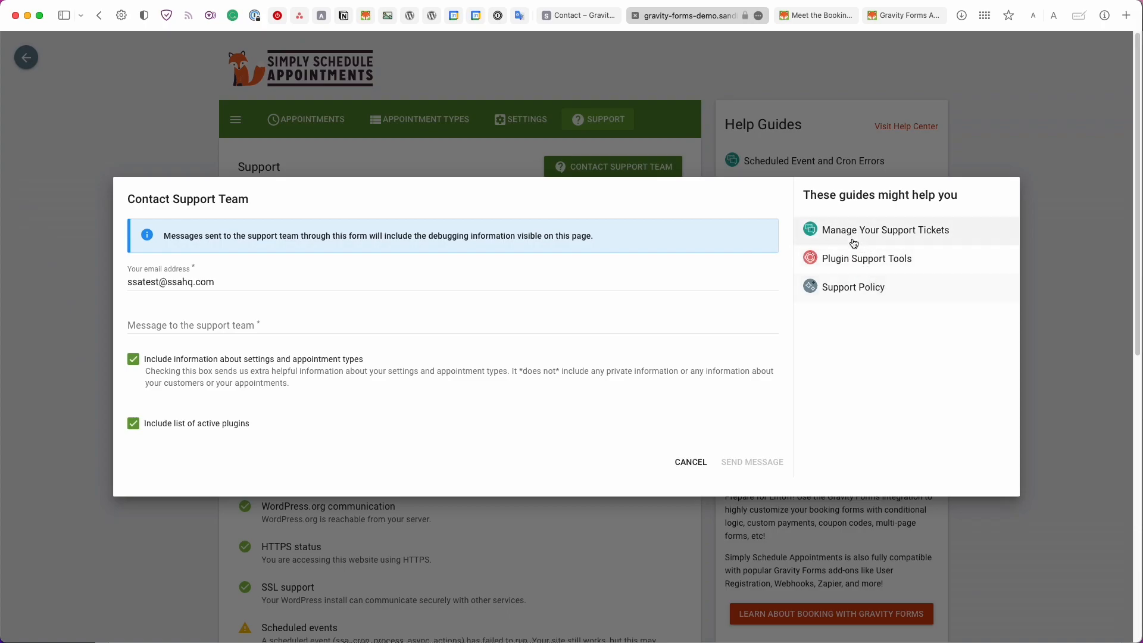
pyautogui.click(1033, 263)
pyautogui.scroll(-3, 547, 298)
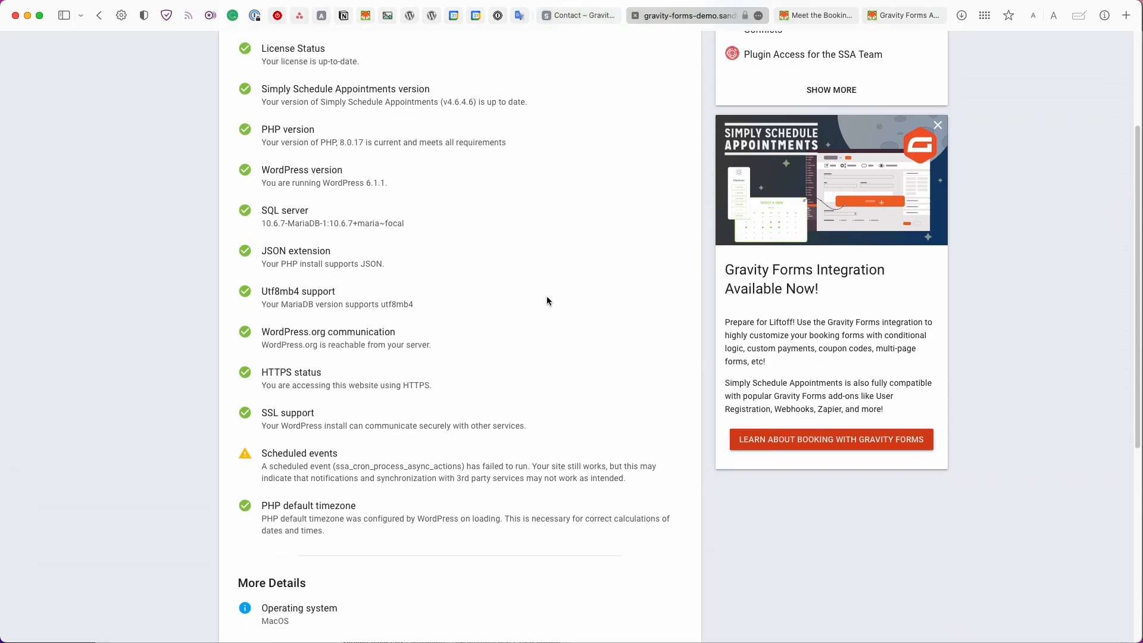
pyautogui.scroll(-1, 546, 296)
pyautogui.scroll(-8, 542, 304)
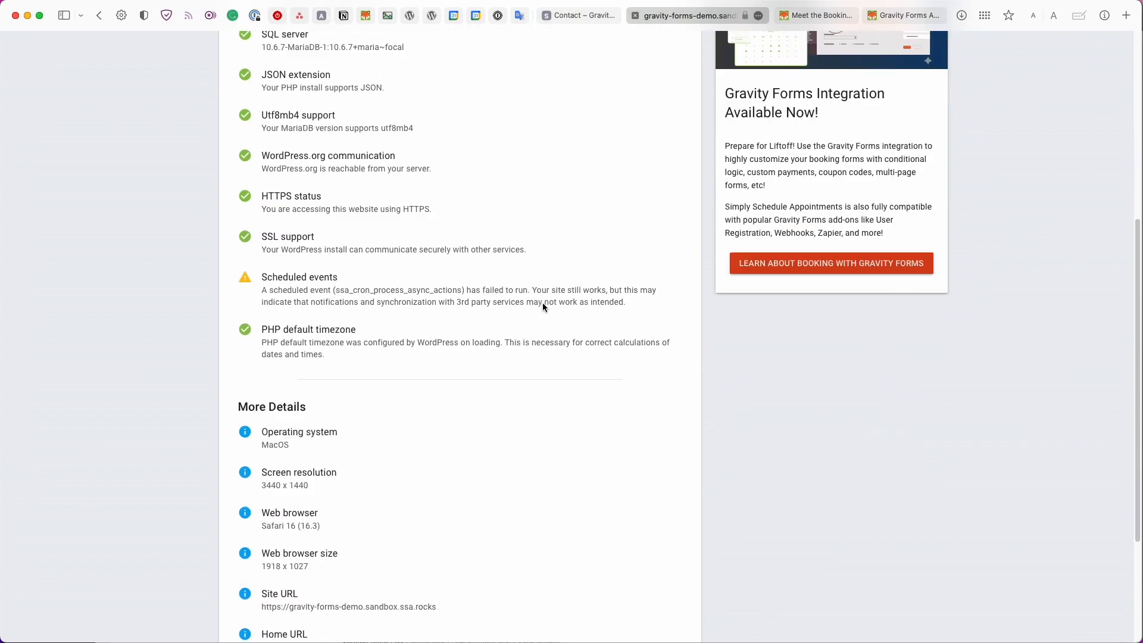
pyautogui.scroll(8, 542, 304)
pyautogui.scroll(5, 542, 307)
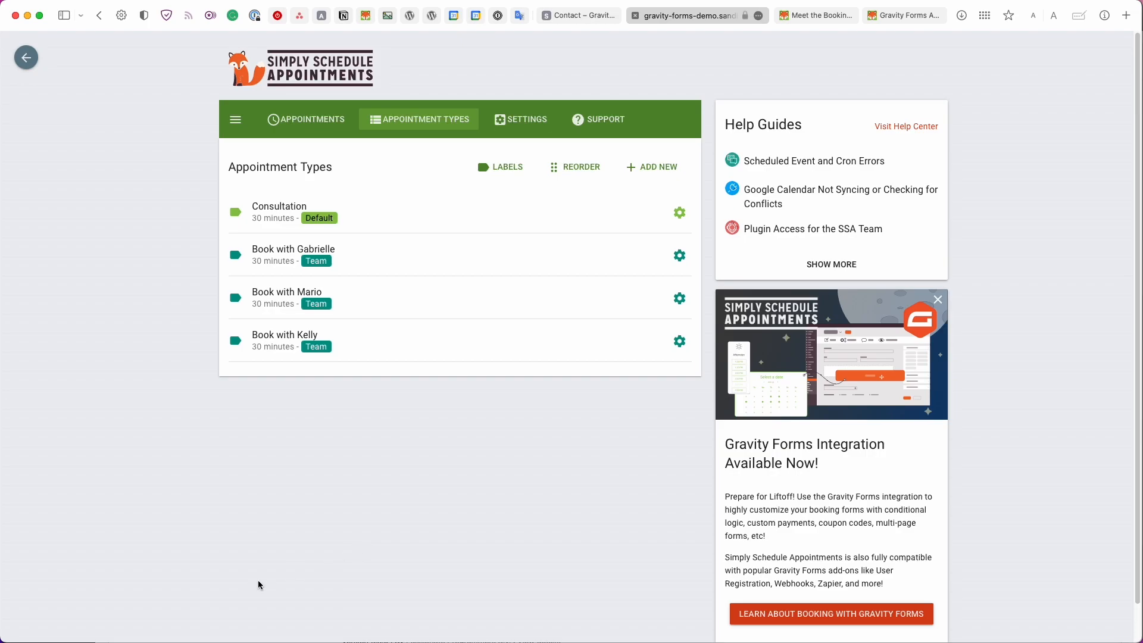
# Exit the appointments plugin to the WordPress dashboard and open the Gravity Forms list of forms
pyautogui.click(29, 56)
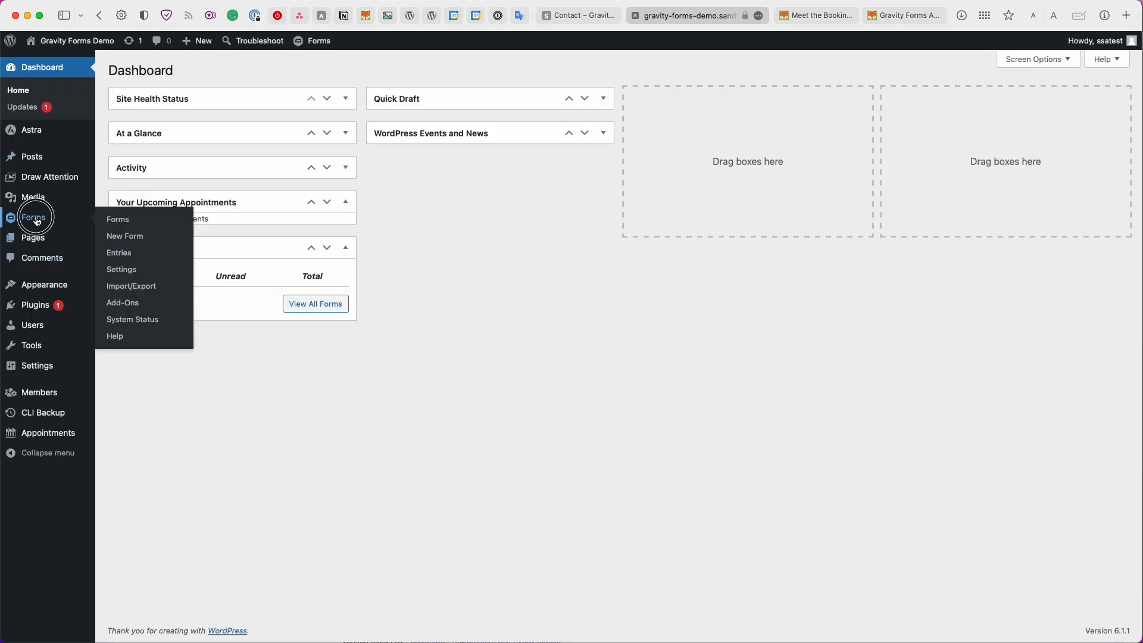
pyautogui.click(37, 219)
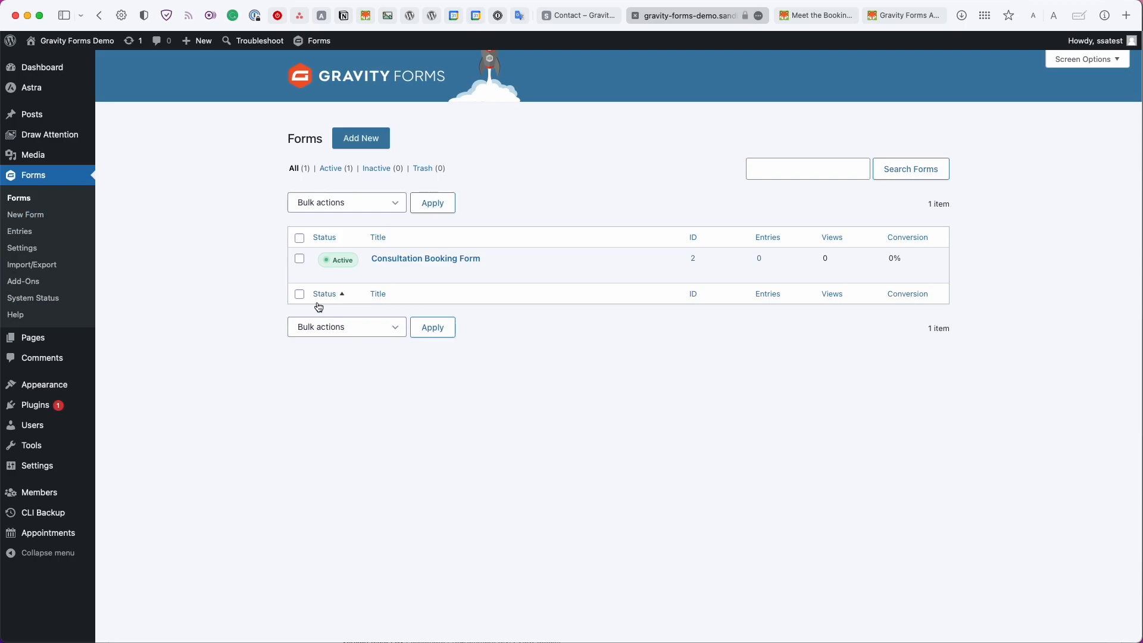
# Create a new form titled "Consultation Booking Form Demo"
pyautogui.moveTo(448, 283)
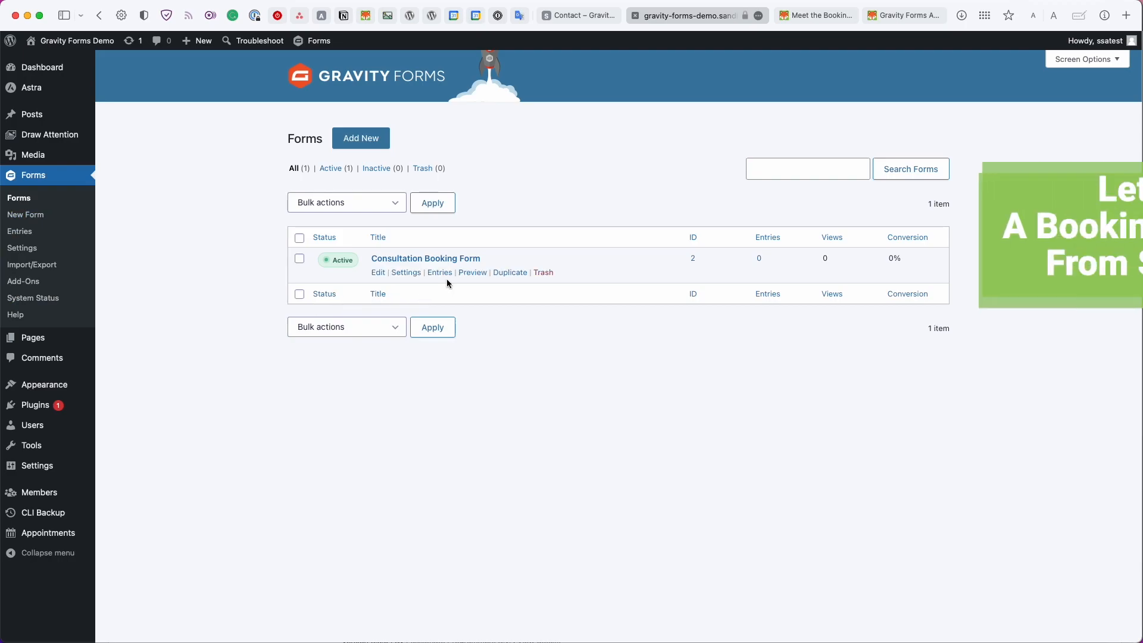
pyautogui.click(376, 143)
pyautogui.write('Consultation Booking Form Demo')
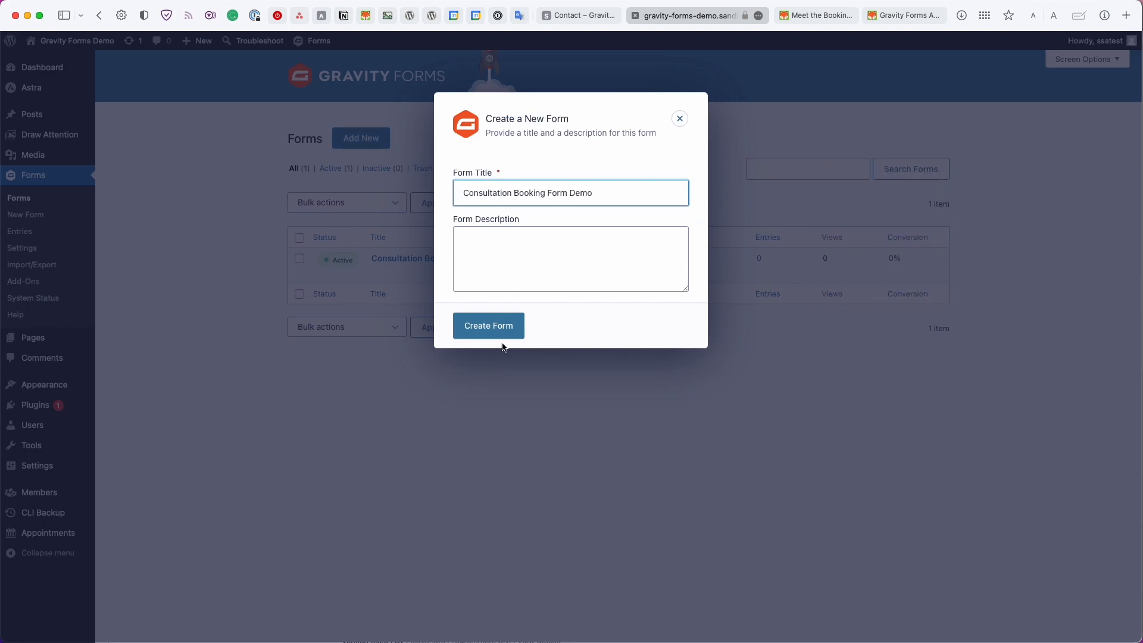
pyautogui.click(494, 331)
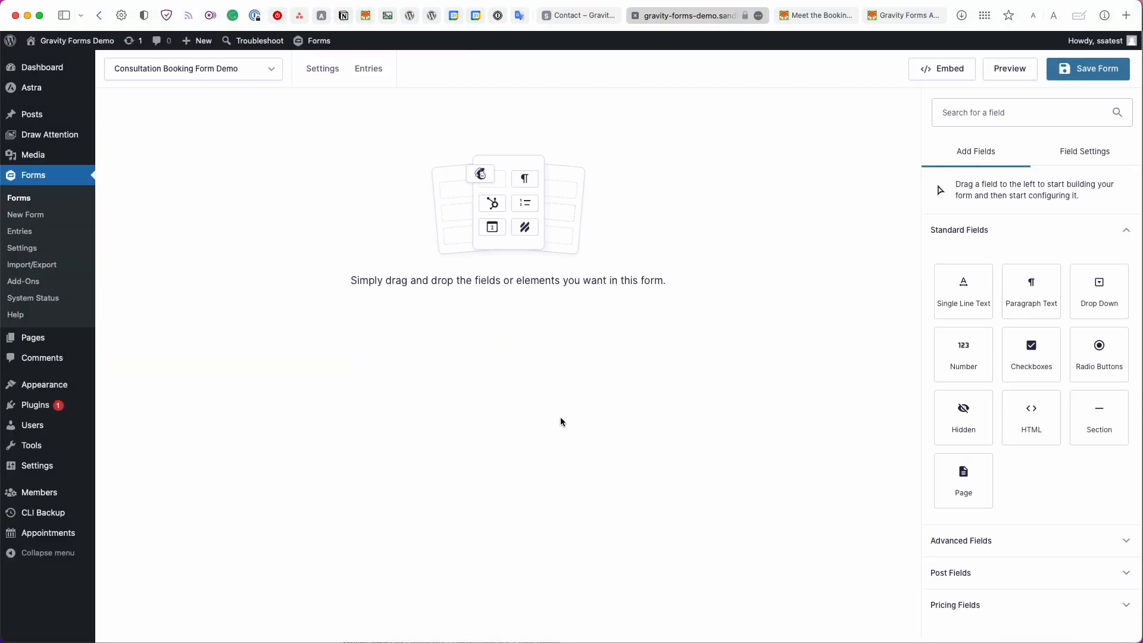
# Add a Name field and an Email field from the advanced fields to the empty form, with Email below Name
pyautogui.click(1096, 553)
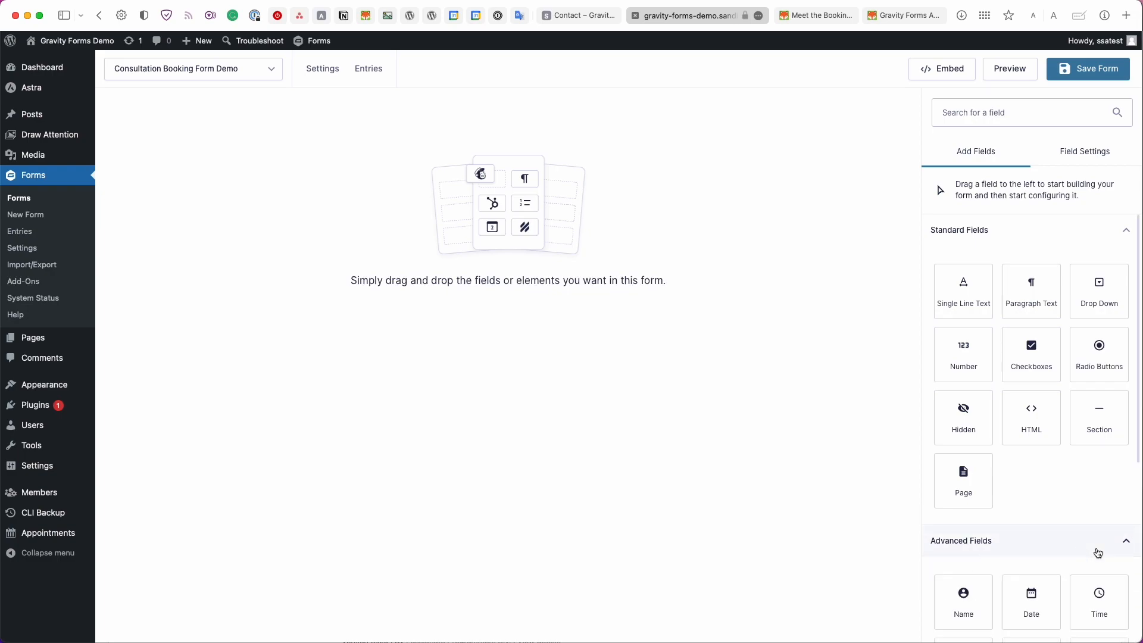
pyautogui.scroll(-2, 1014, 436)
pyautogui.scroll(-3, 1015, 435)
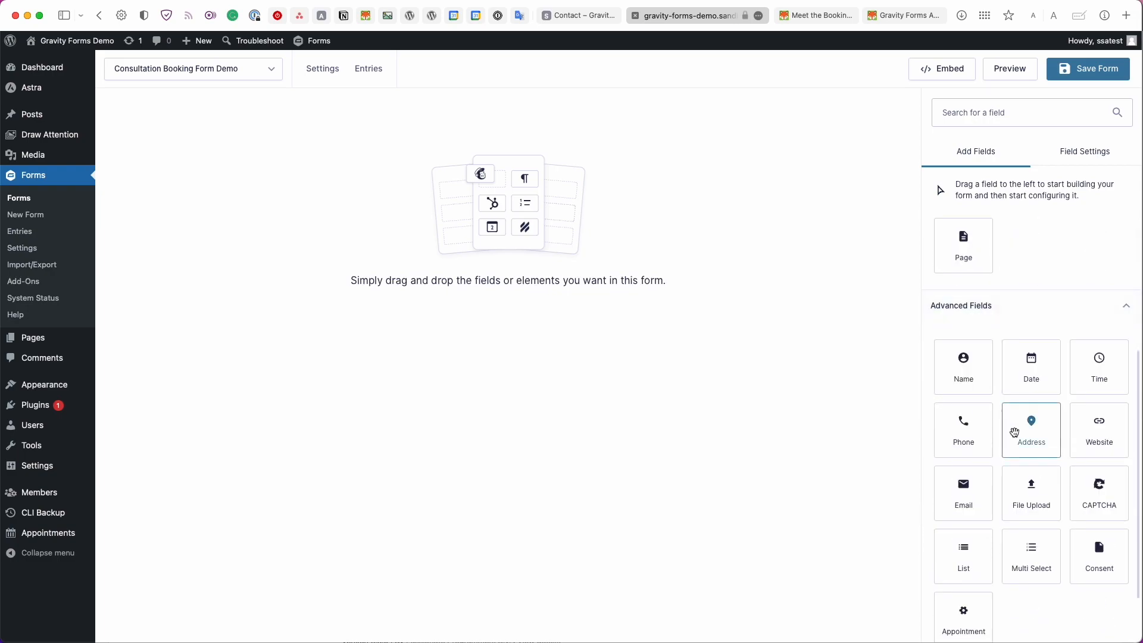
pyautogui.moveTo(974, 351); pyautogui.dragTo(589, 235)
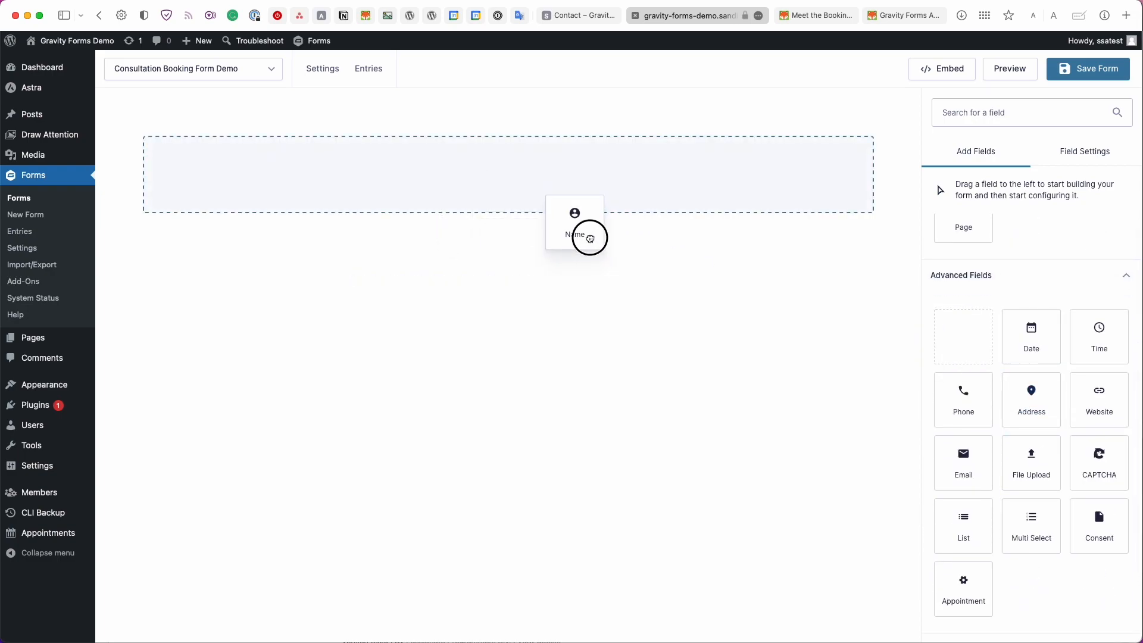
pyautogui.moveTo(979, 459); pyautogui.dragTo(538, 212)
# Try the Name field's Middle and Last options, leave only First and Last shown, and make the field required
pyautogui.click(470, 204)
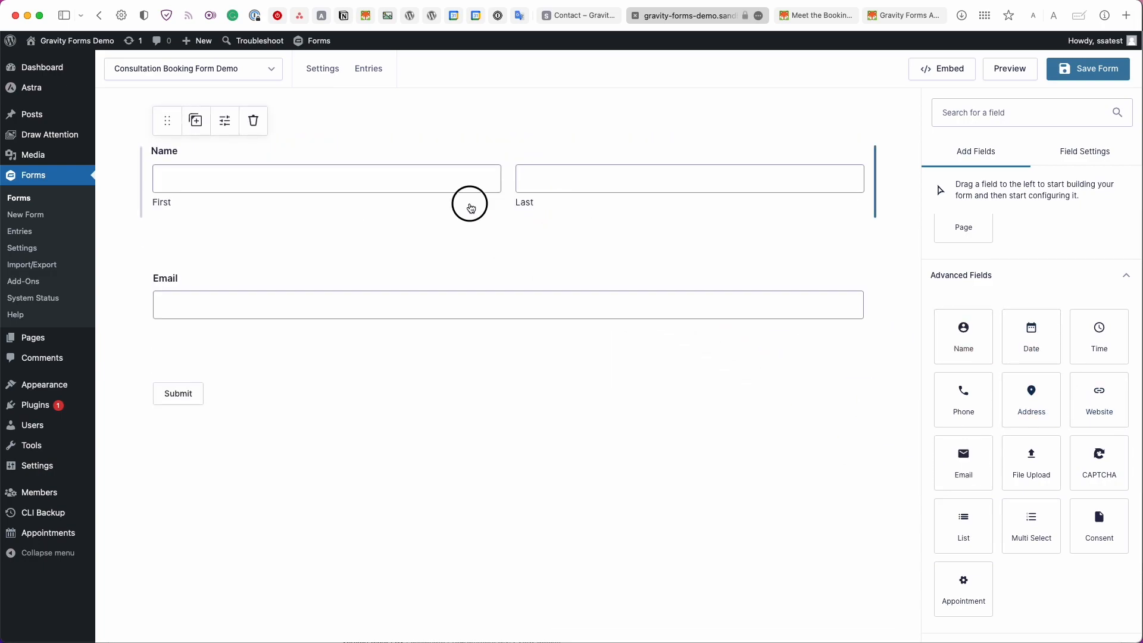
pyautogui.scroll(-2, 950, 456)
pyautogui.scroll(-1, 950, 457)
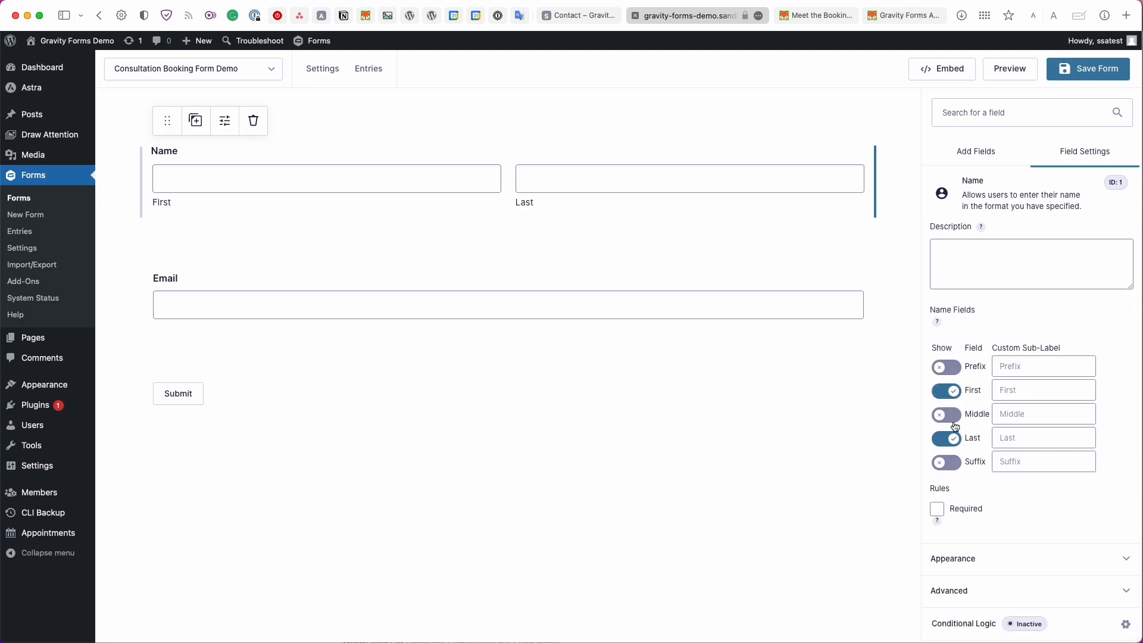
pyautogui.click(951, 417)
pyautogui.click(954, 419)
pyautogui.click(955, 438)
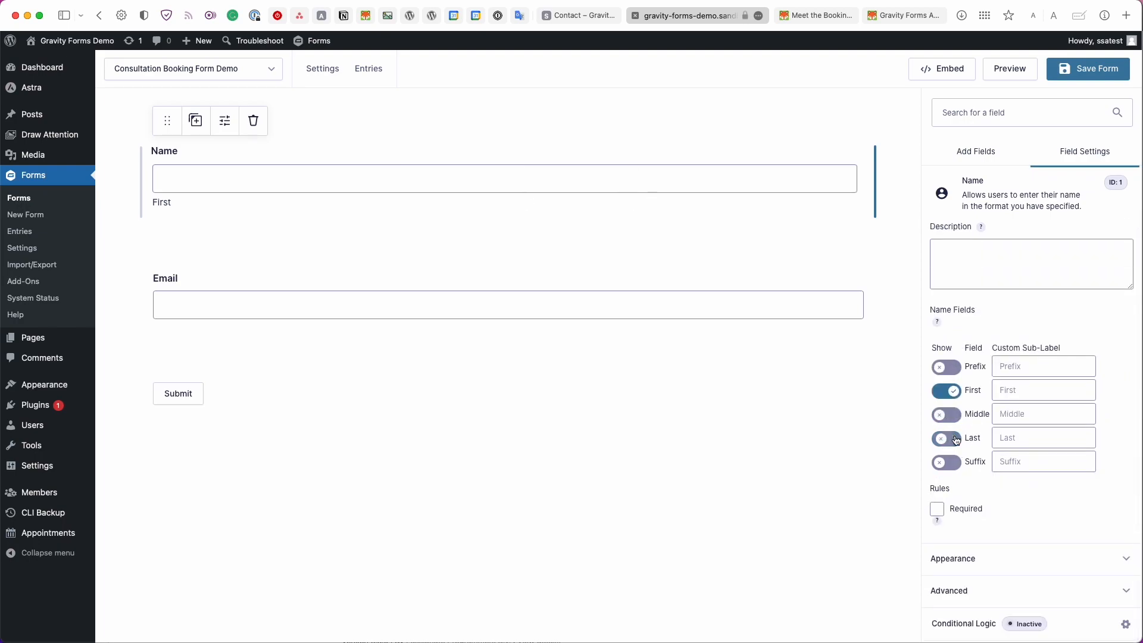
pyautogui.click(955, 440)
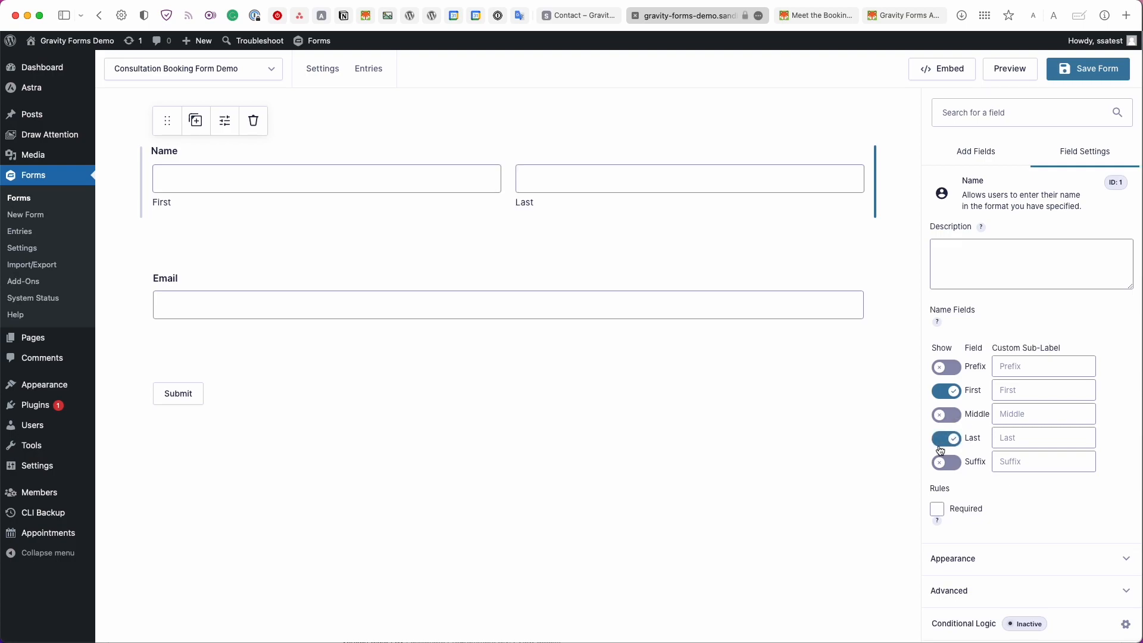
pyautogui.click(944, 512)
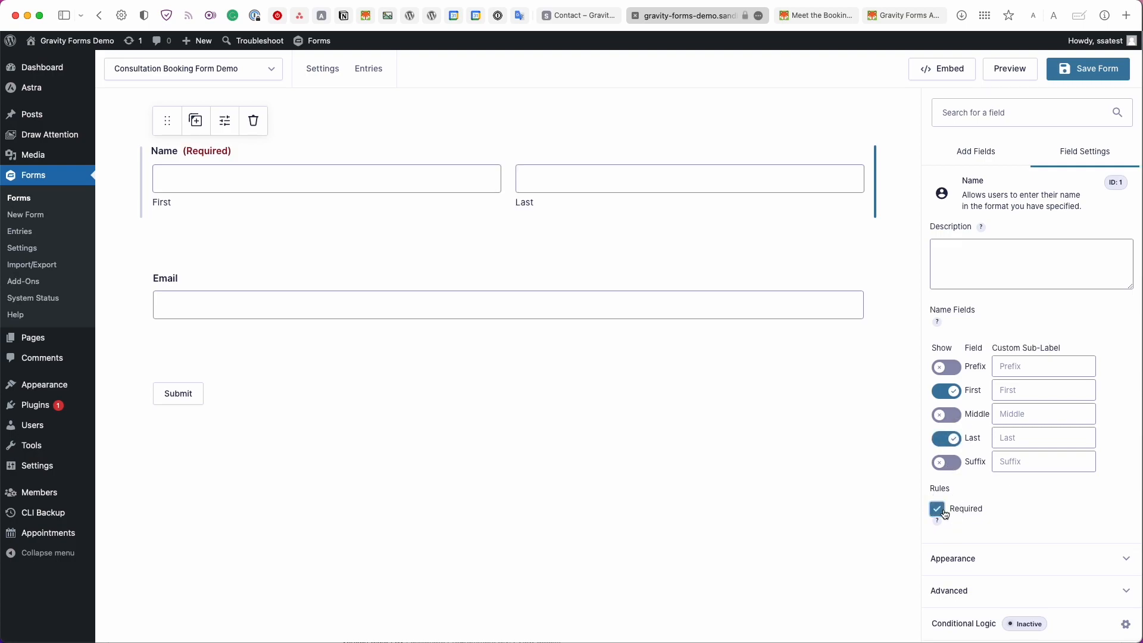
# Make the Email field required
pyautogui.click(705, 329)
pyautogui.click(952, 482)
pyautogui.click(960, 451)
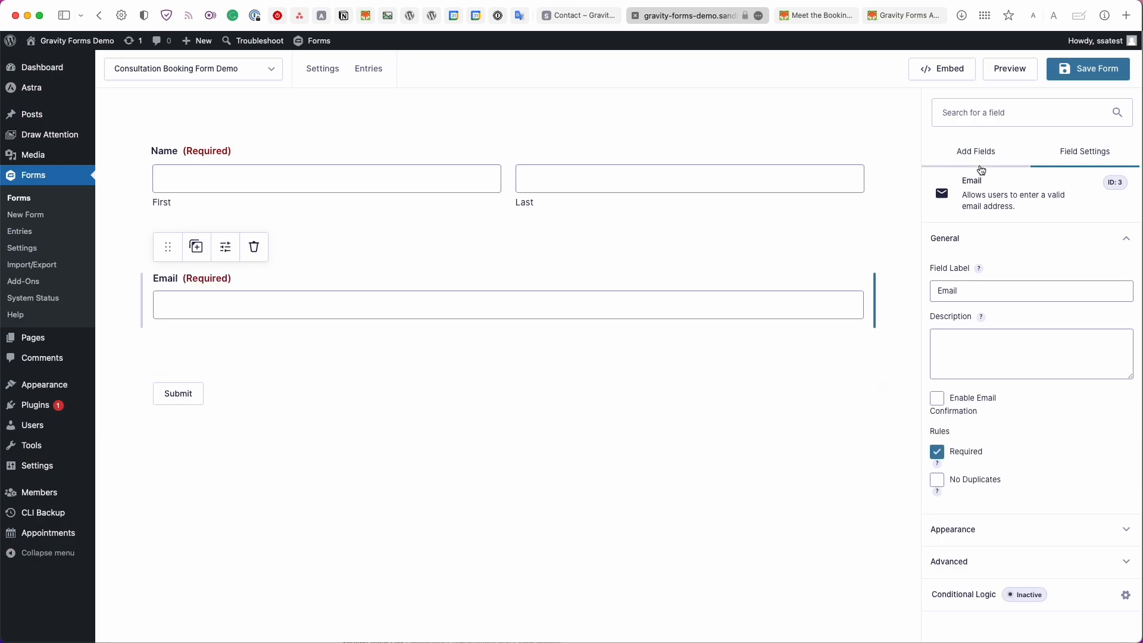
# Add a Radio Buttons field from the standard fields below the Email field
pyautogui.click(979, 156)
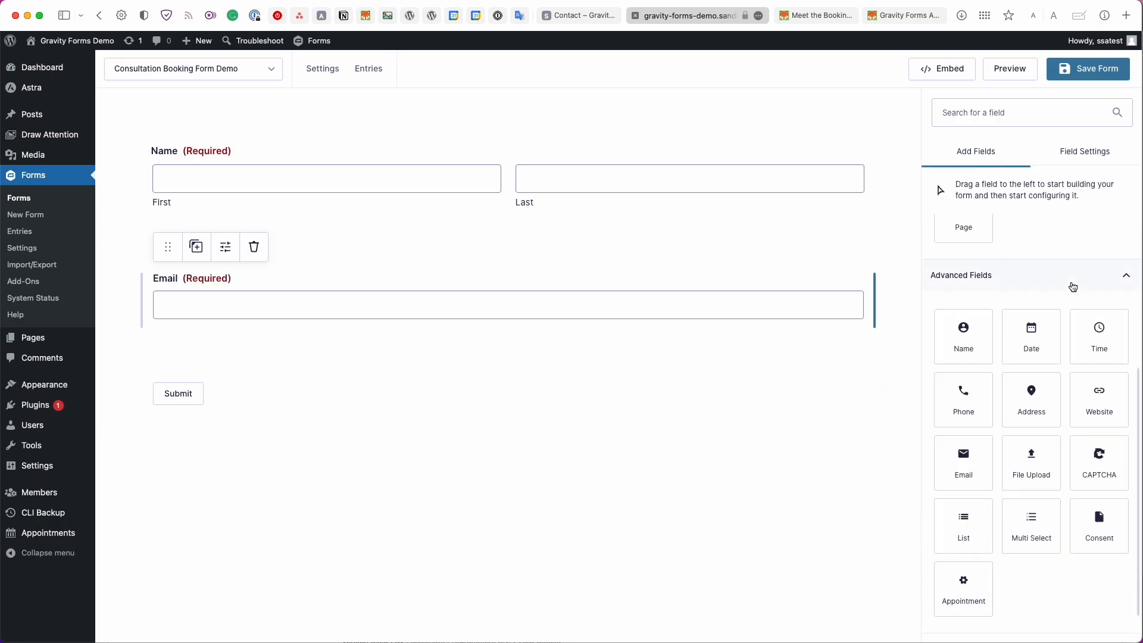
pyautogui.scroll(5, 1071, 283)
pyautogui.scroll(1, 1072, 289)
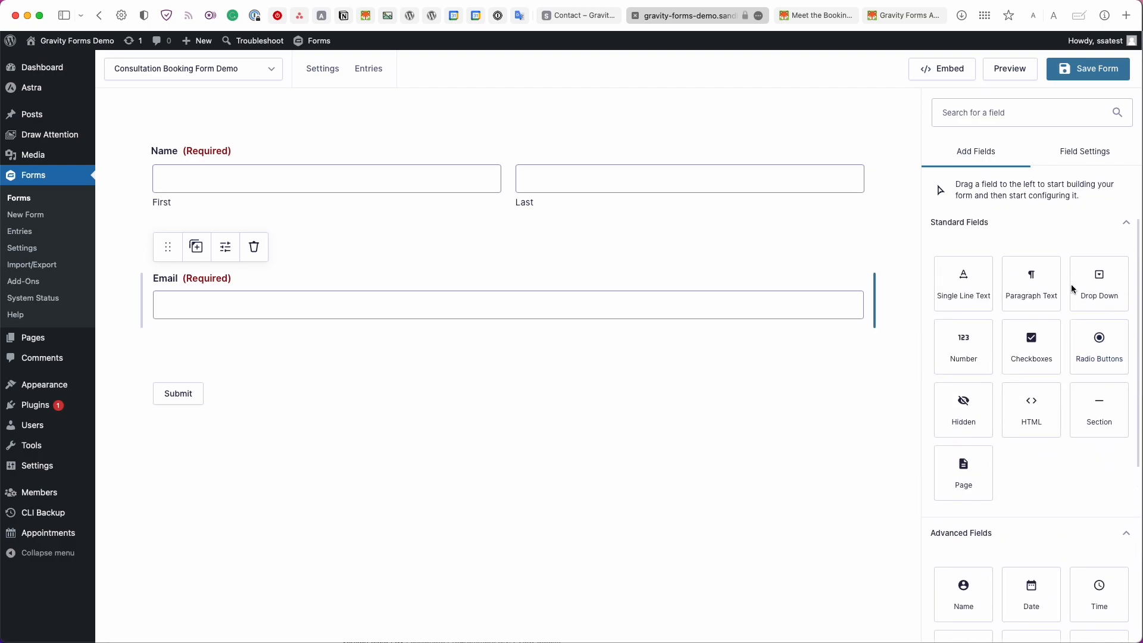
pyautogui.moveTo(1104, 357); pyautogui.dragTo(242, 434)
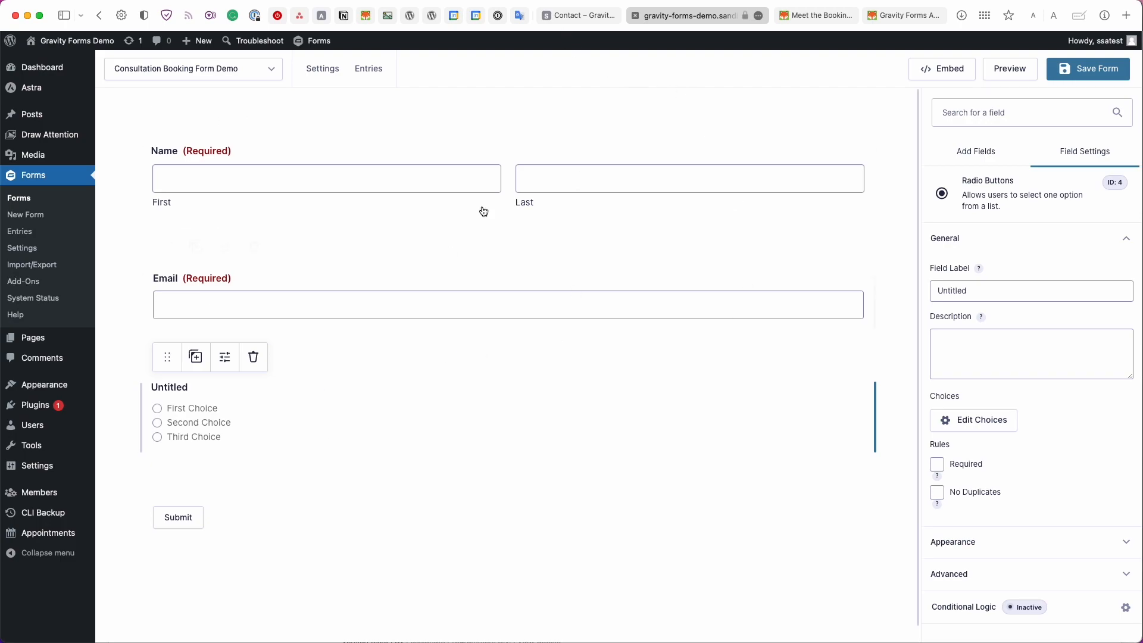
# Label the radio buttons field "How did you hear about us?" as on the live Contact page and open its choices for editing
pyautogui.moveTo(591, 23)
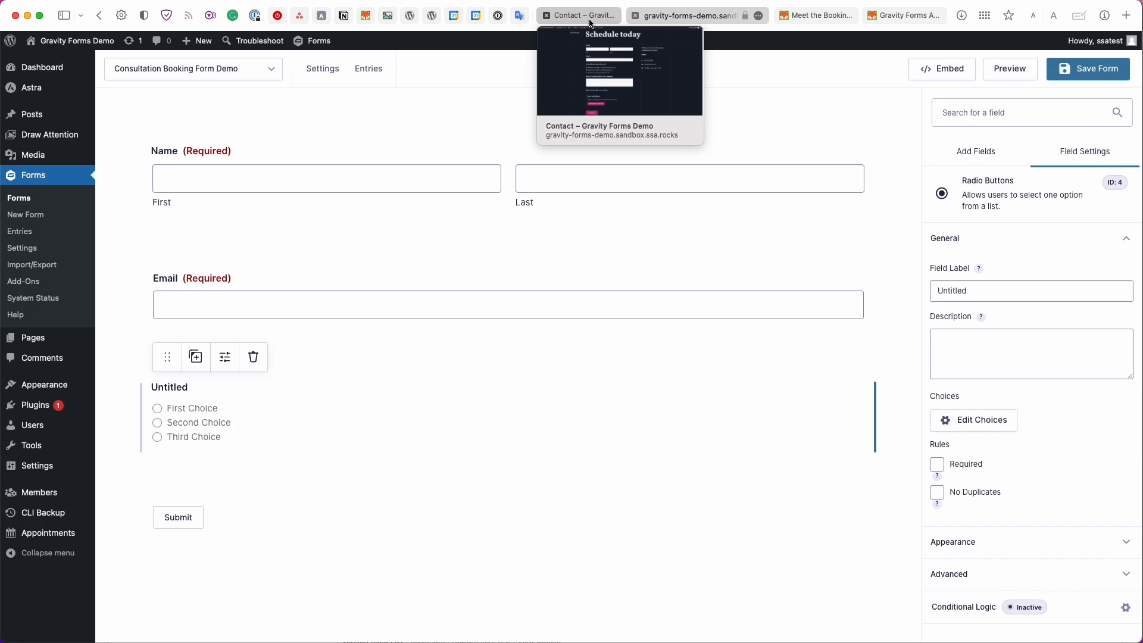
pyautogui.click(591, 21)
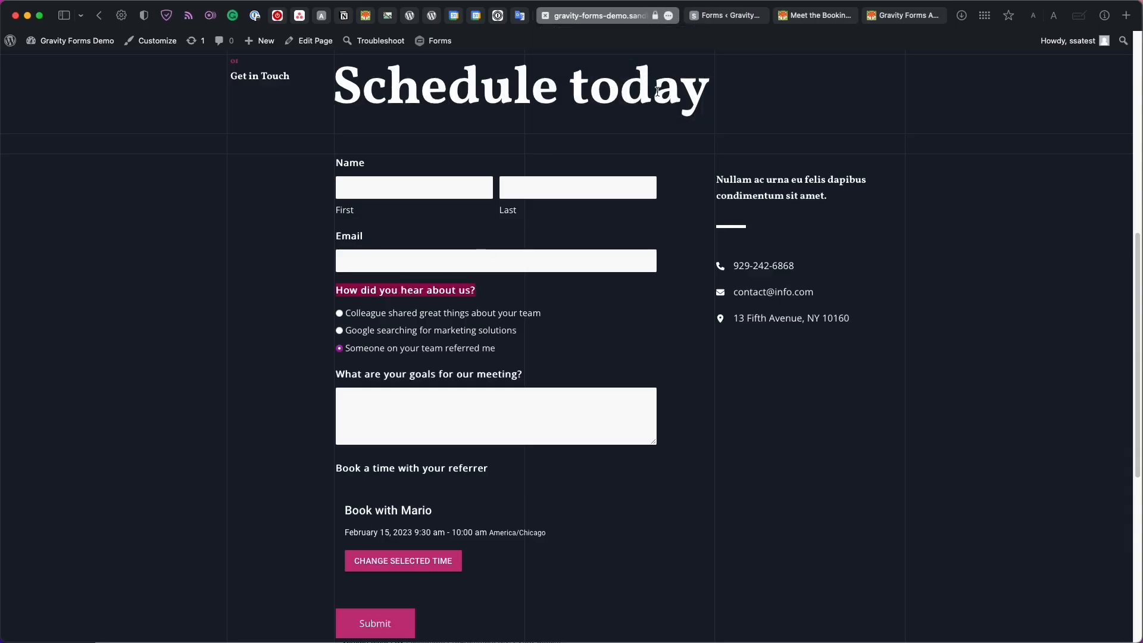
pyautogui.hotkey('ctrl', 'shift', 'Tab')
pyautogui.click(980, 420)
pyautogui.doubleClick(1011, 290)
pyautogui.write('How did you hear about us?')
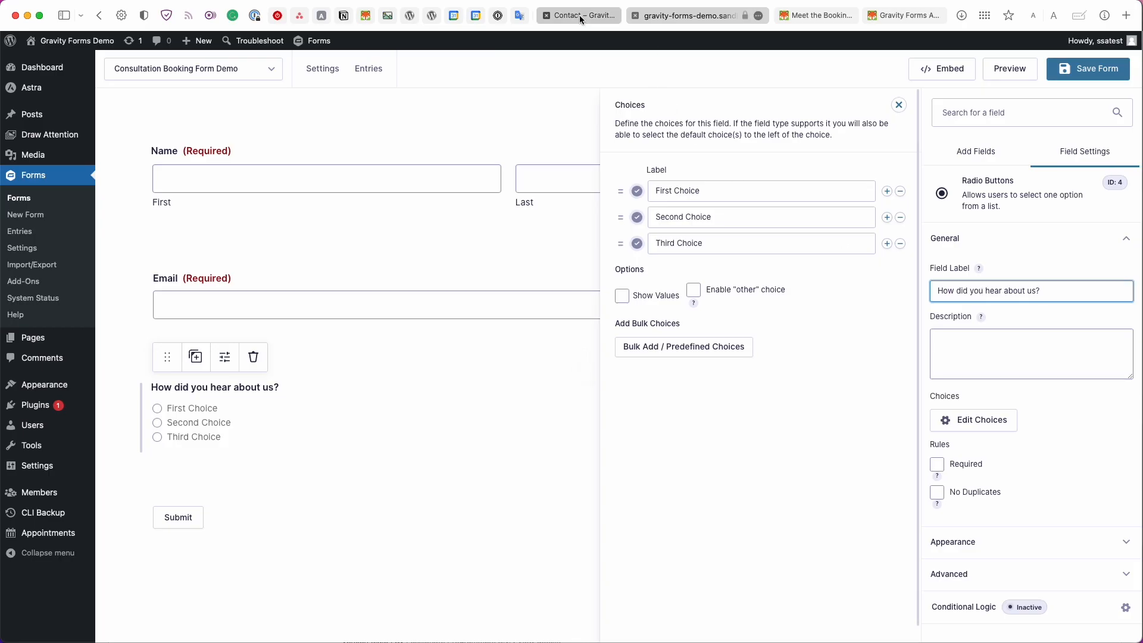
# Copy "Colleague shared great things about your team" from the Contact page into the first radio choice
pyautogui.click(589, 16)
pyautogui.moveTo(564, 322); pyautogui.dragTo(345, 311)
pyautogui.press('super+c')
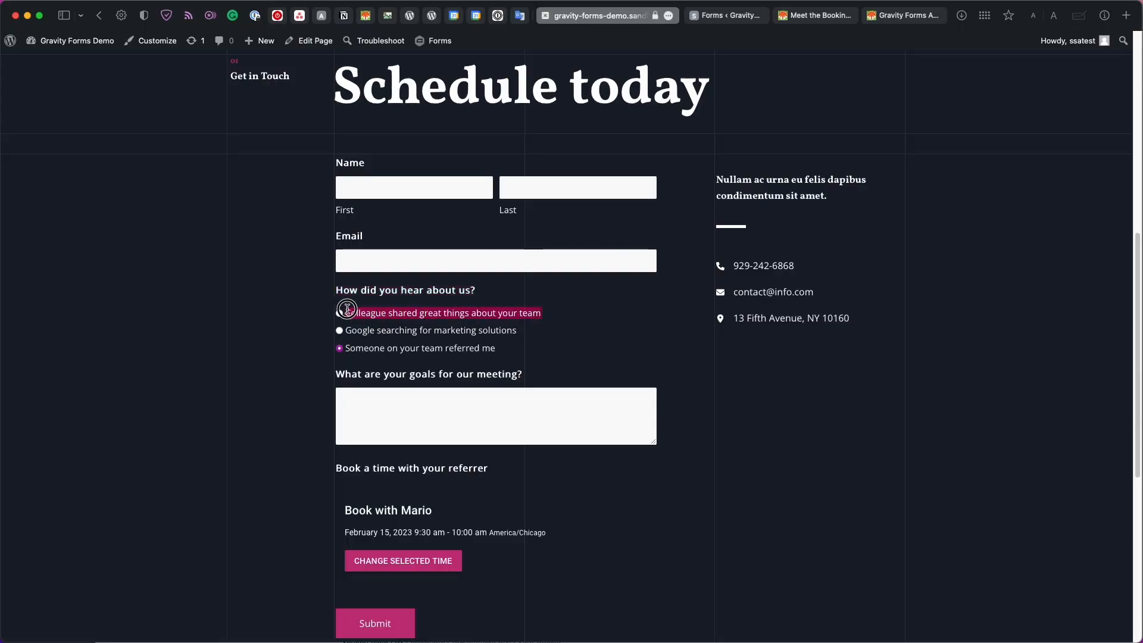
pyautogui.click(723, 16)
pyautogui.tripleClick(734, 198)
pyautogui.press('super+v')
# Copy "Google searching for marketing solutions" from the Contact page into the second radio choice
pyautogui.click(581, 15)
pyautogui.moveTo(516, 331); pyautogui.dragTo(365, 325)
pyautogui.press('super+c')
pyautogui.click(723, 16)
pyautogui.tripleClick(734, 216)
pyautogui.press('super+v')
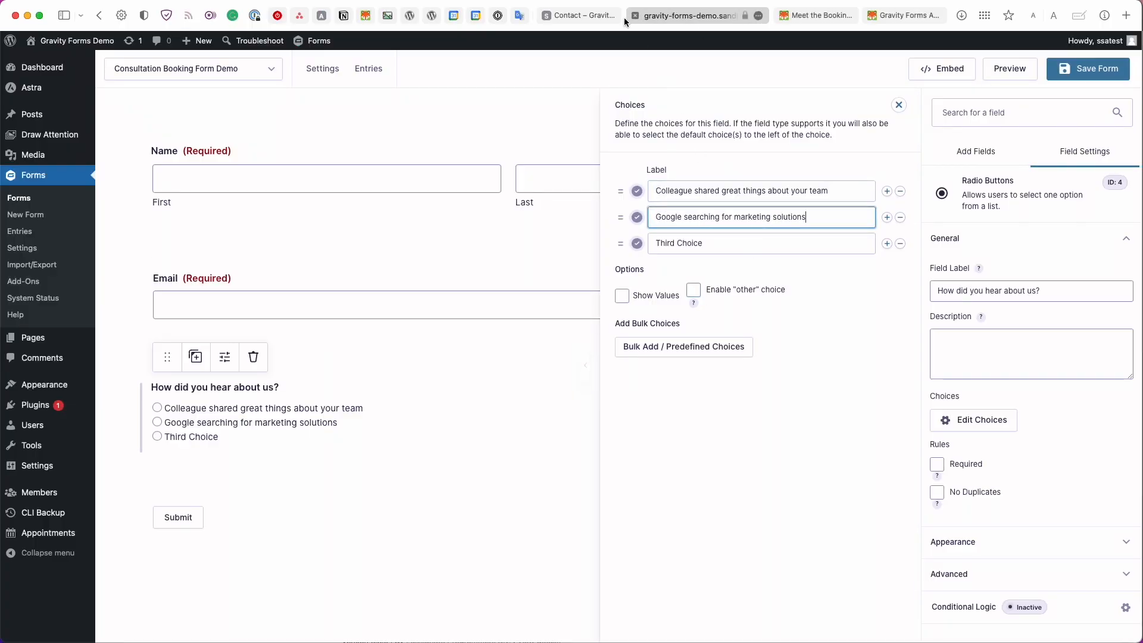
# Copy "Someone on your team referred me" from the Contact page into the third radio choice
pyautogui.click(589, 15)
pyautogui.moveTo(523, 348); pyautogui.dragTo(346, 349)
pyautogui.press('super+c')
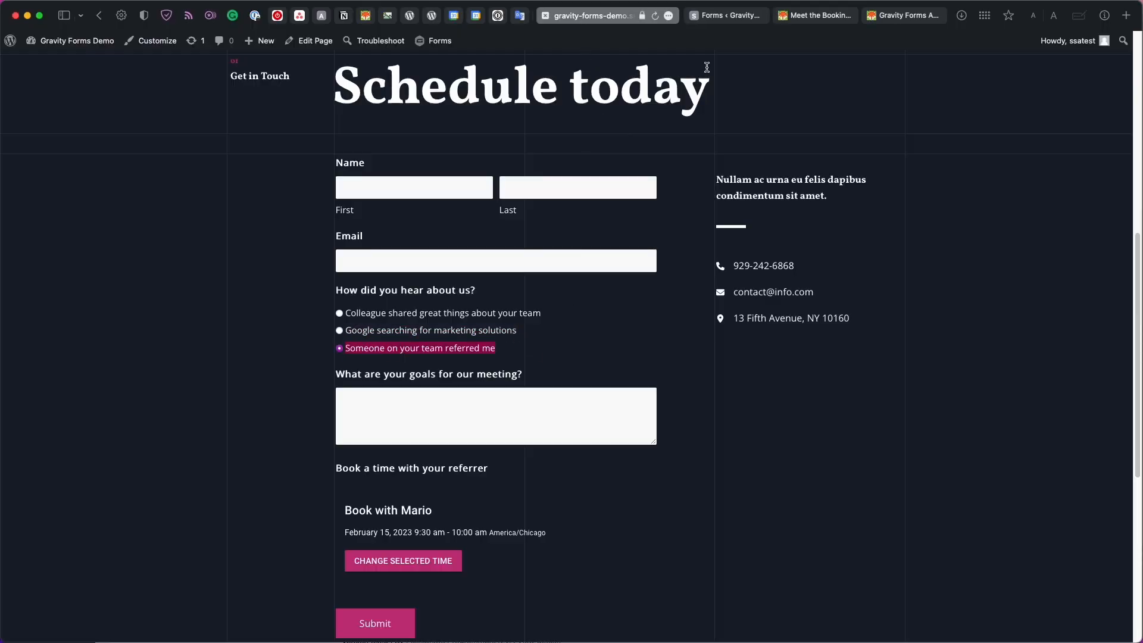
pyautogui.click(723, 16)
pyautogui.tripleClick(724, 243)
pyautogui.press('super+v')
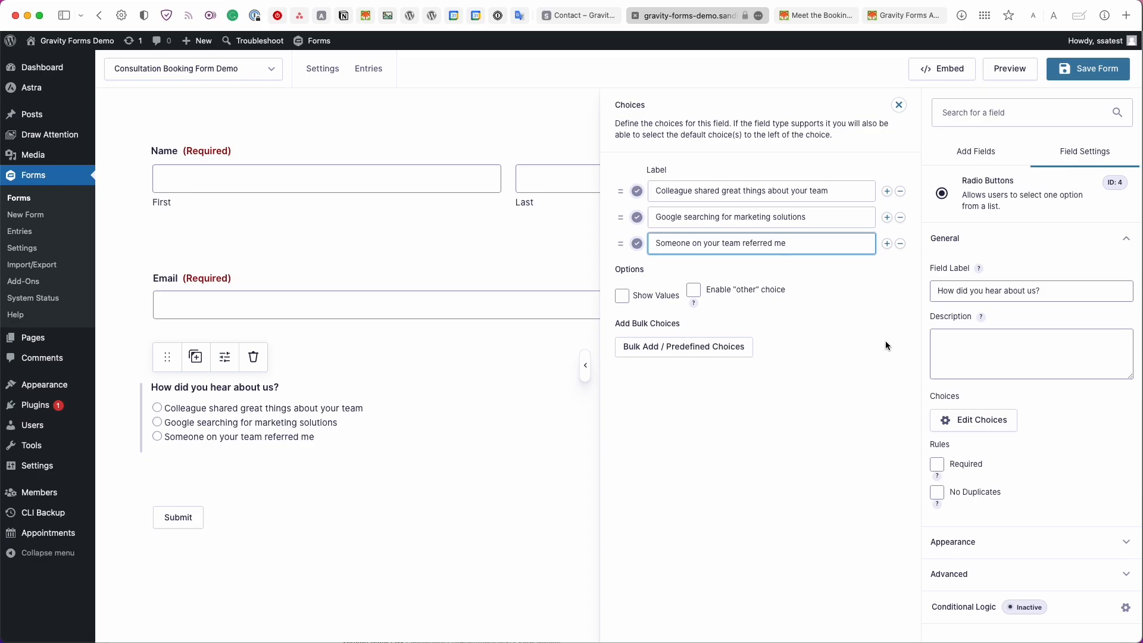
# Add a Paragraph Text field below the radio buttons question and set its field size to Small
pyautogui.click(958, 147)
pyautogui.moveTo(1034, 223); pyautogui.dragTo(447, 448)
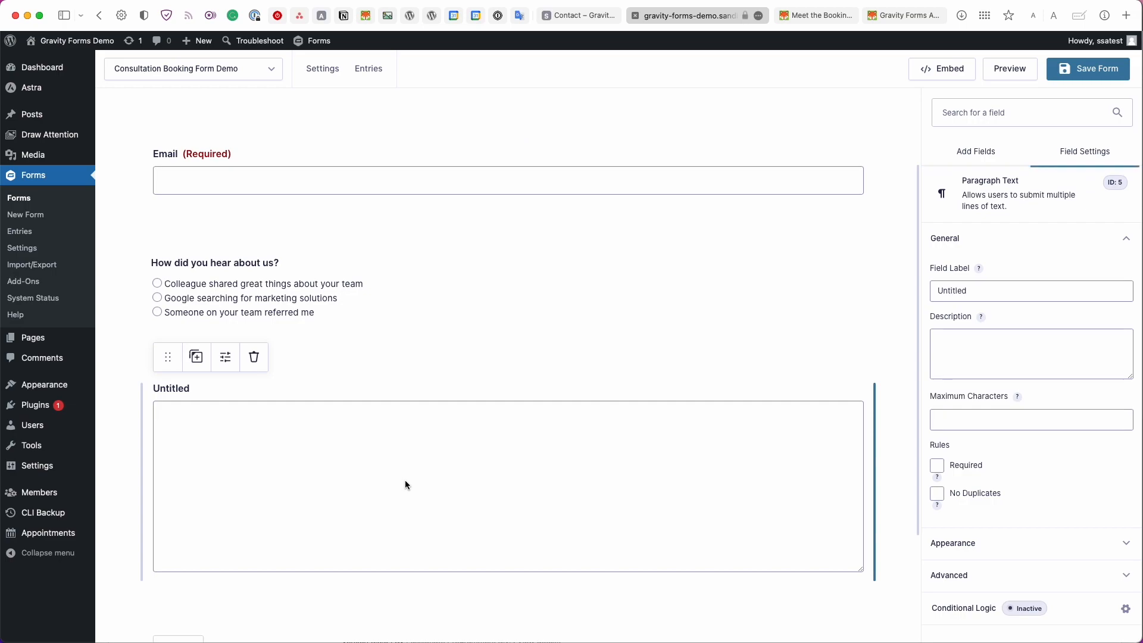
pyautogui.click(1042, 553)
pyautogui.click(1024, 604)
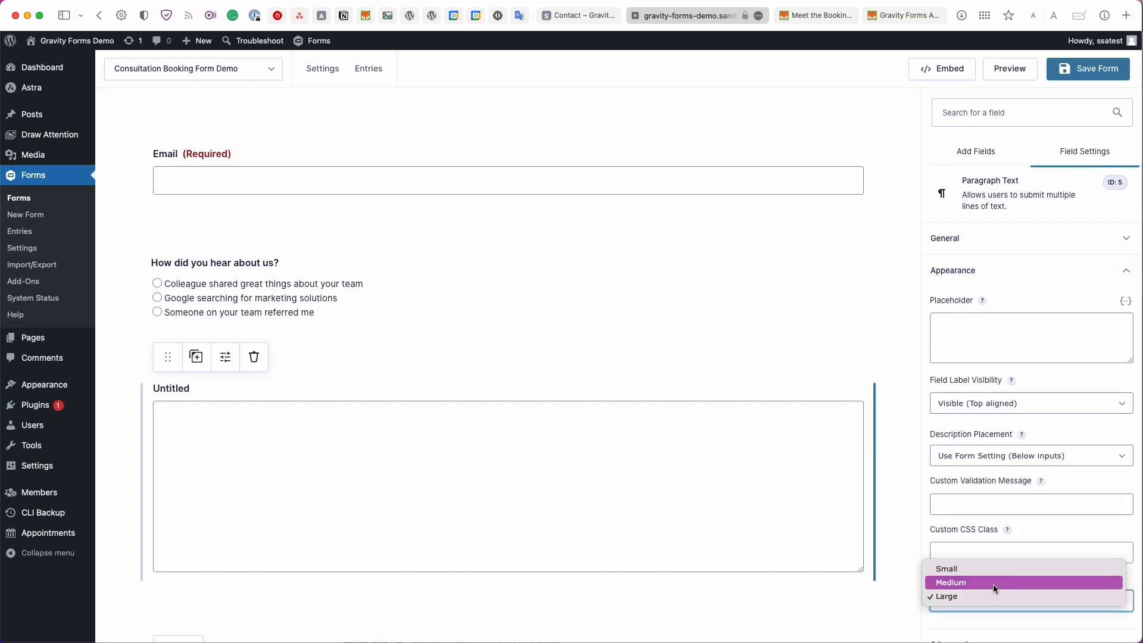
pyautogui.click(984, 570)
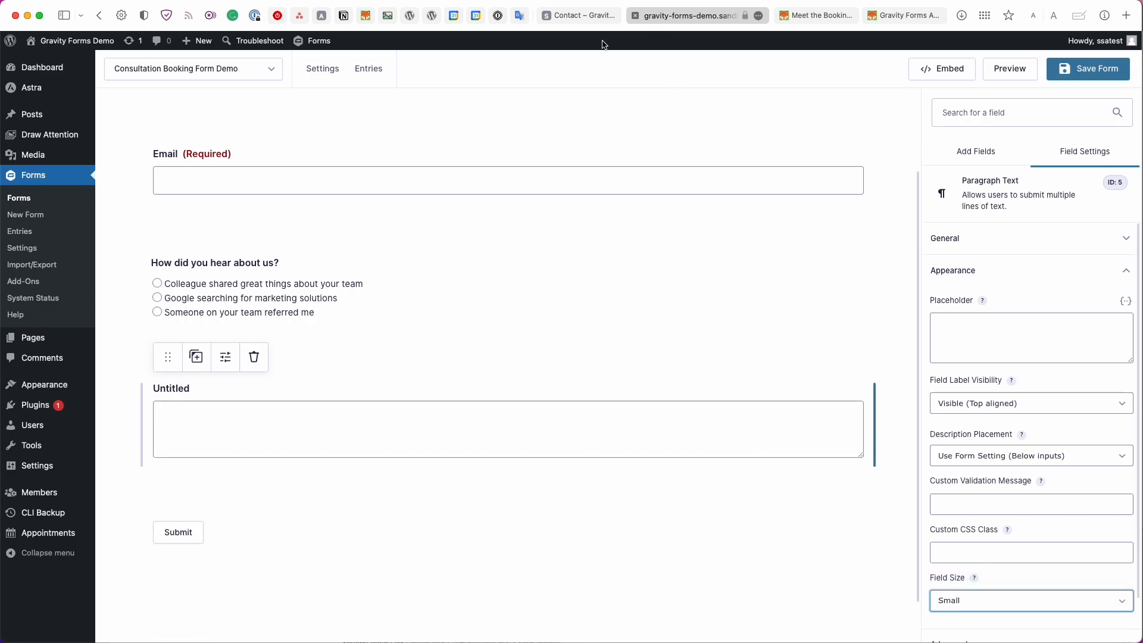
# Copy "What are your goals for our meeting?" from the Contact page into the paragraph field's label
pyautogui.click(583, 16)
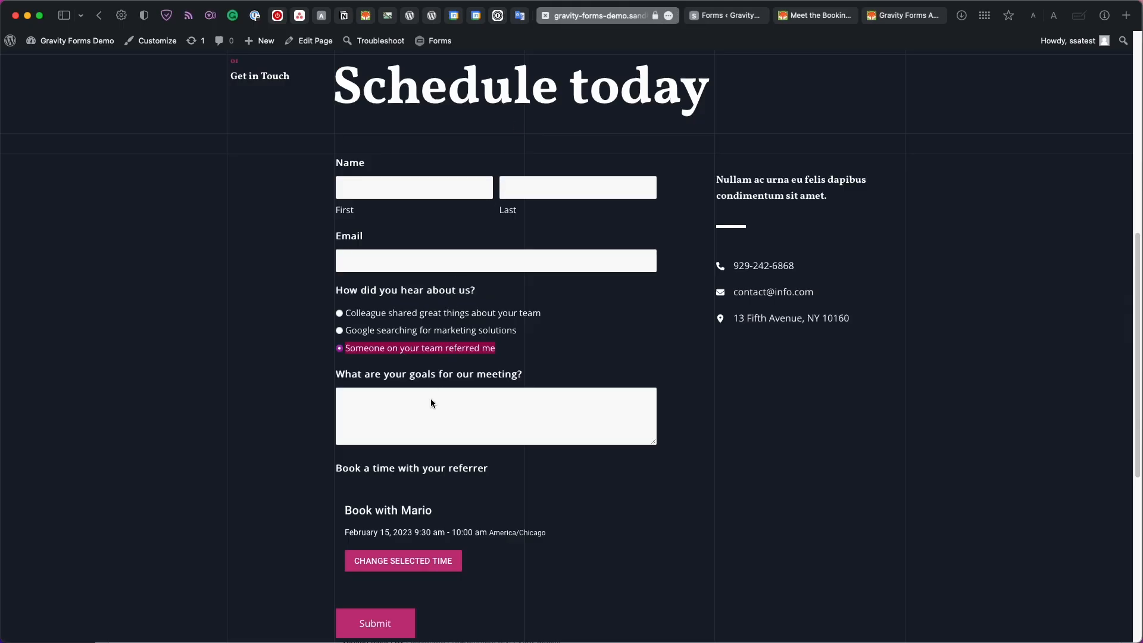
pyautogui.moveTo(524, 375); pyautogui.dragTo(334, 374)
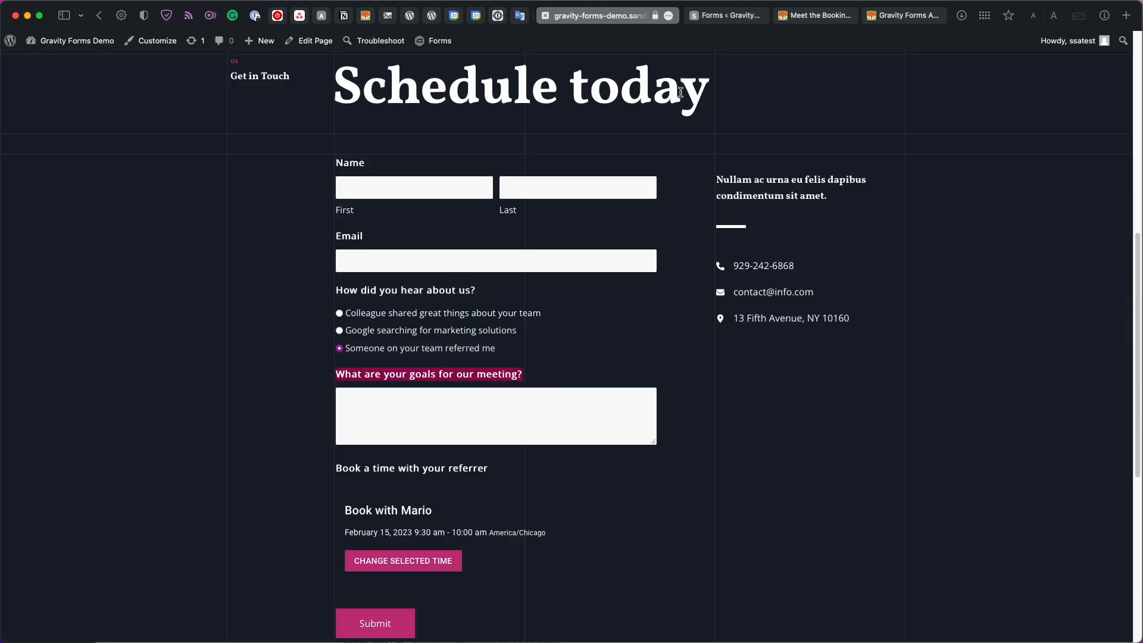
pyautogui.press('super+c')
pyautogui.click(714, 16)
pyautogui.click(988, 241)
pyautogui.doubleClick(981, 291)
pyautogui.press('super+v')
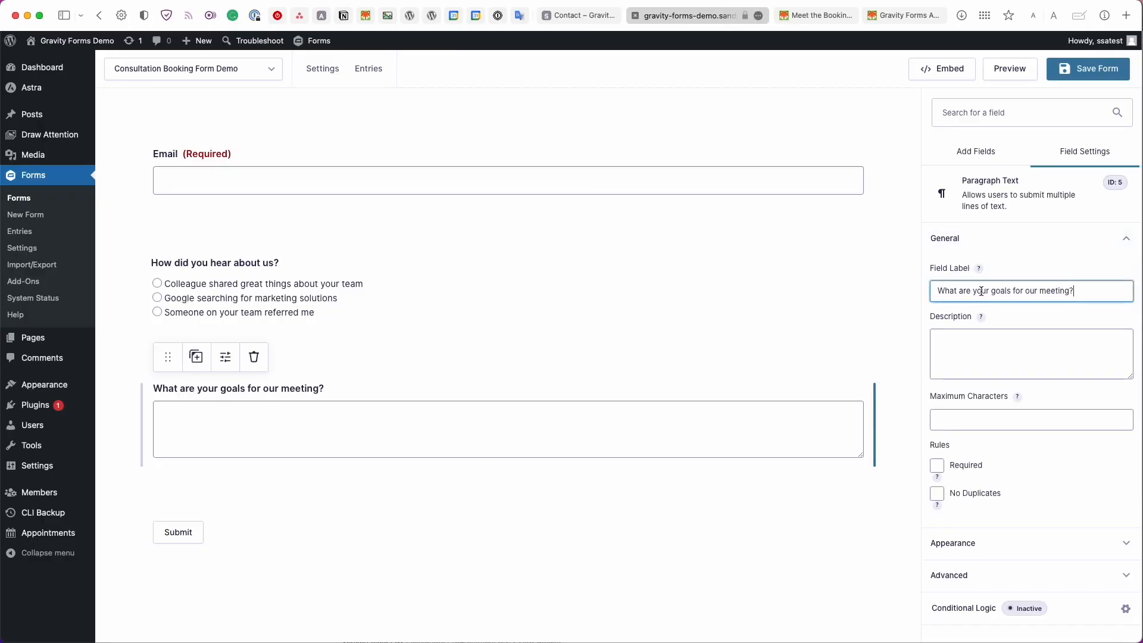
# Check the booking section on the Contact page, then add an Appointment field below the meeting goals field in the form
pyautogui.click(570, 18)
pyautogui.scroll(-5, 544, 295)
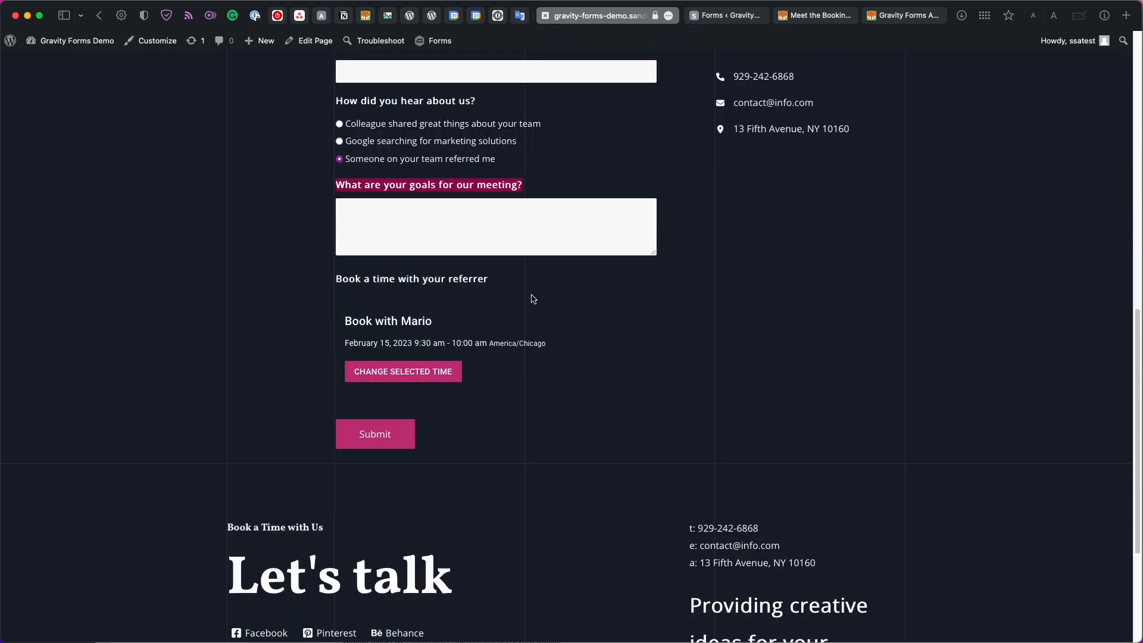
pyautogui.click(695, 15)
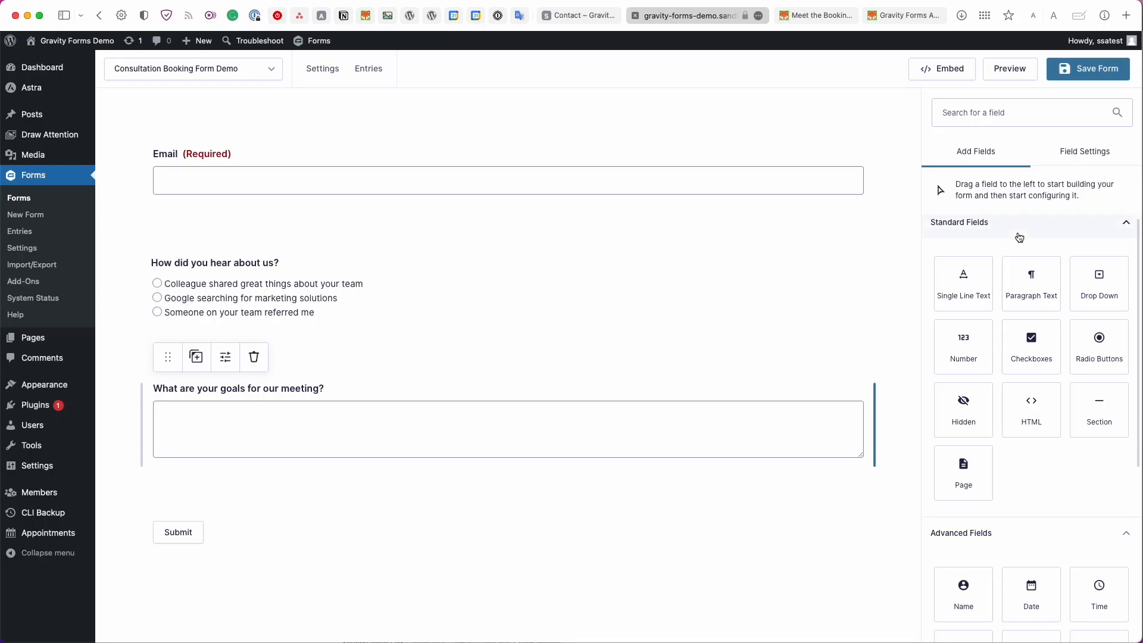
pyautogui.click(1034, 233)
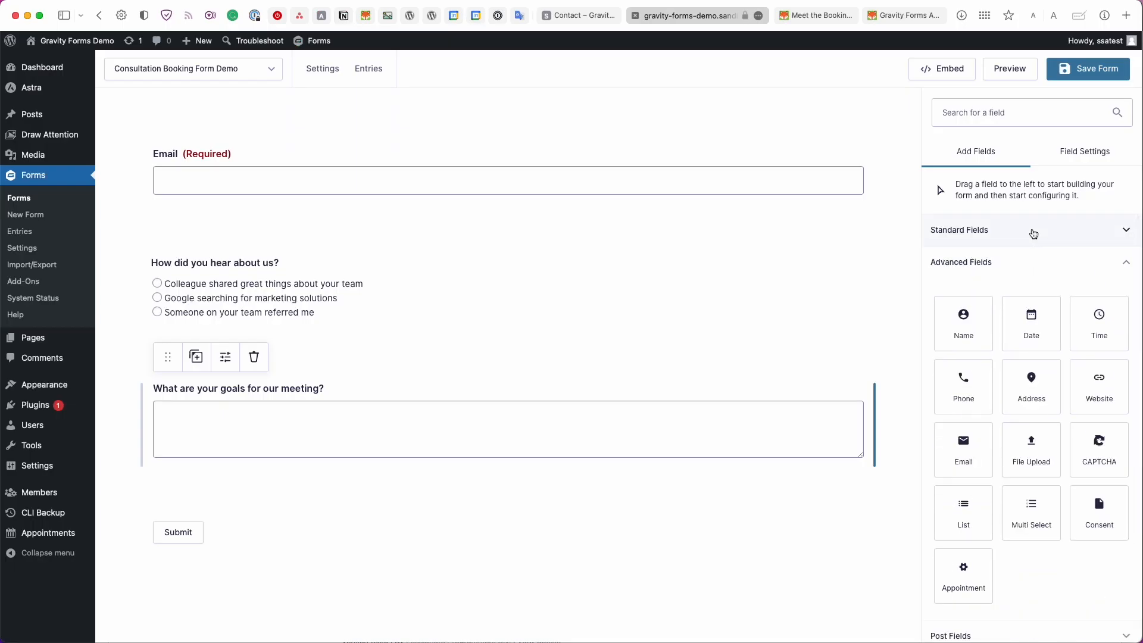
pyautogui.scroll(-2, 1039, 260)
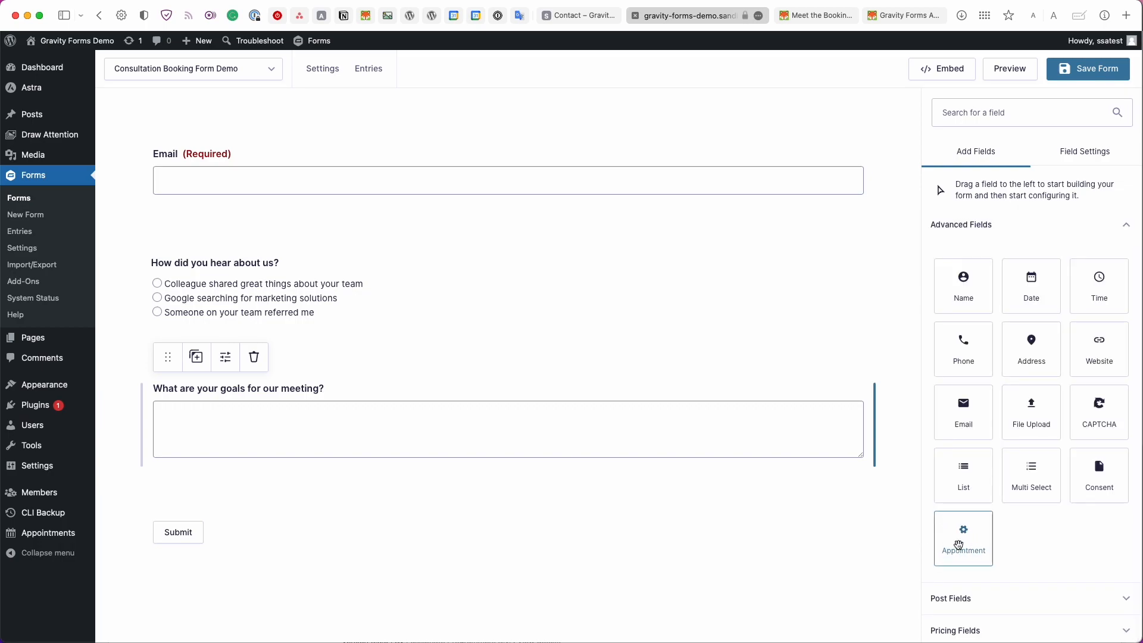
pyautogui.moveTo(964, 546); pyautogui.dragTo(558, 483)
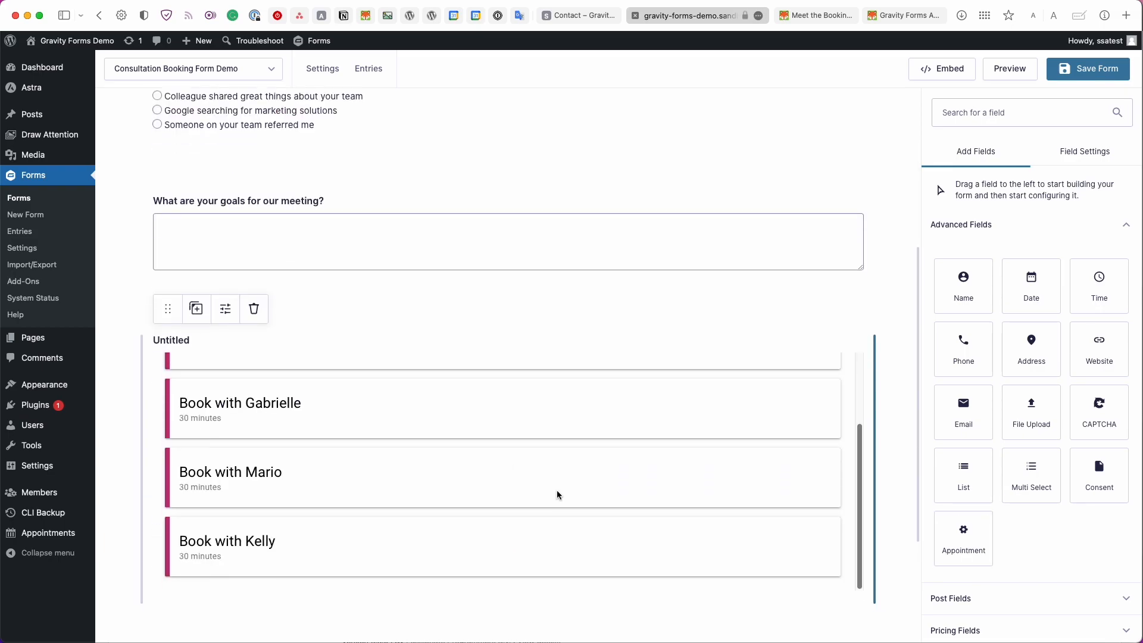
# Open the new Appointment field's settings and review its general options
pyautogui.click(709, 335)
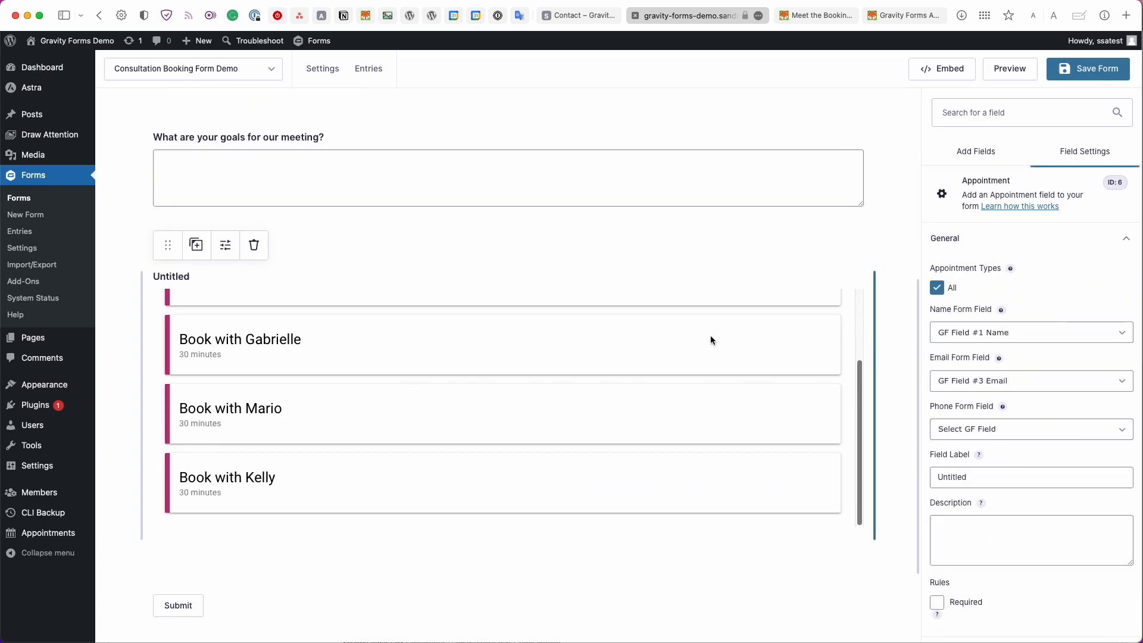
pyautogui.scroll(-2, 981, 299)
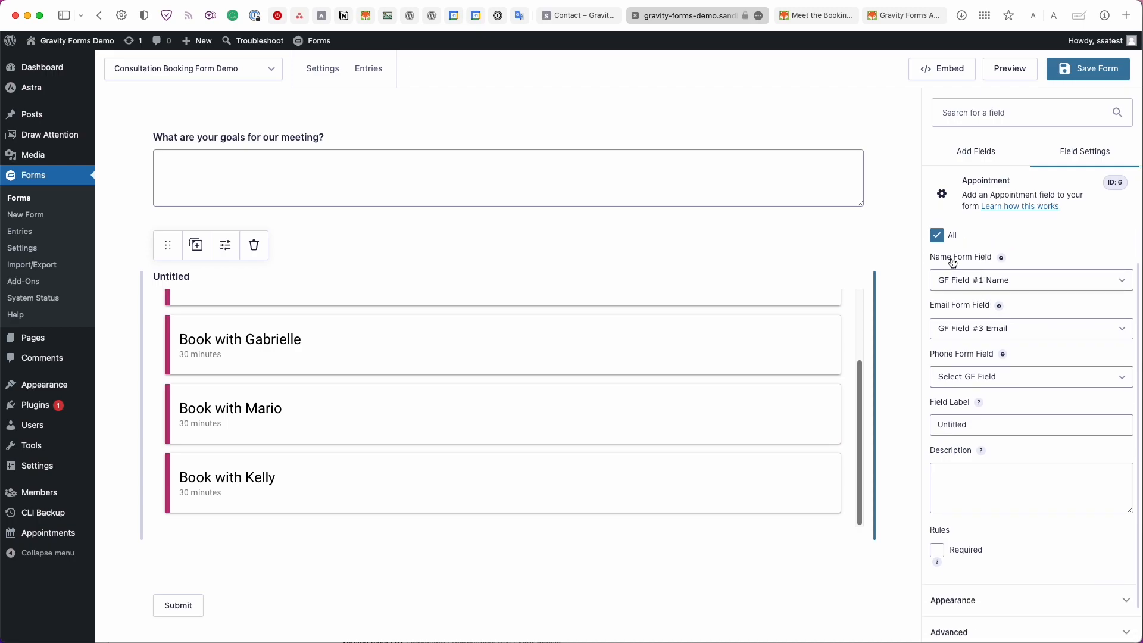
pyautogui.scroll(2, 960, 327)
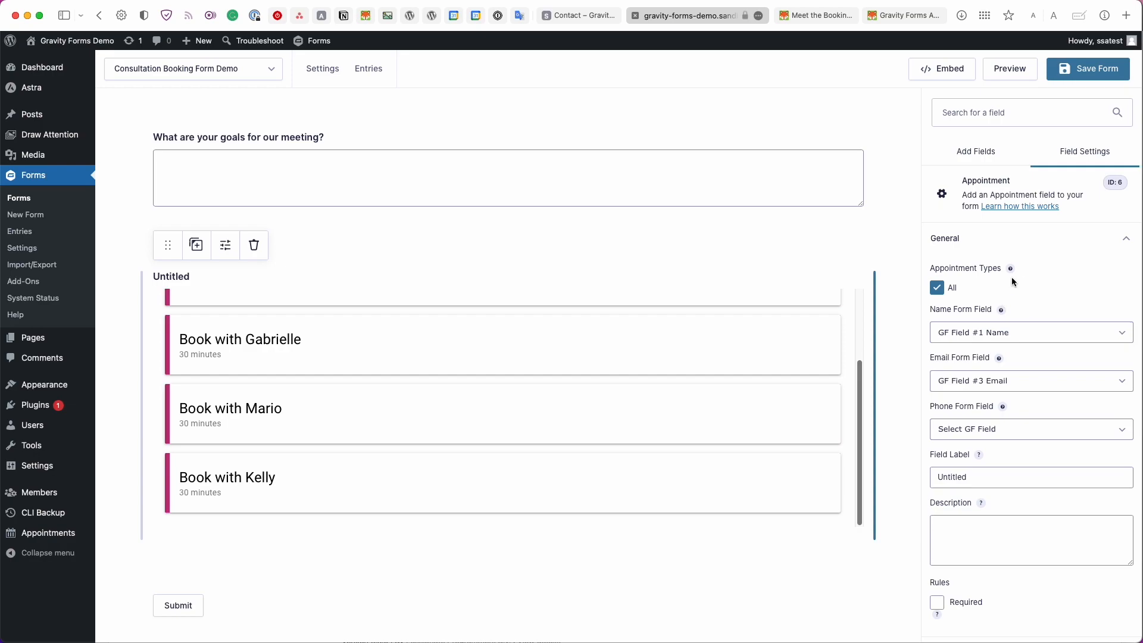
pyautogui.click(1030, 244)
pyautogui.click(1030, 244)
pyautogui.scroll(-1, 1006, 289)
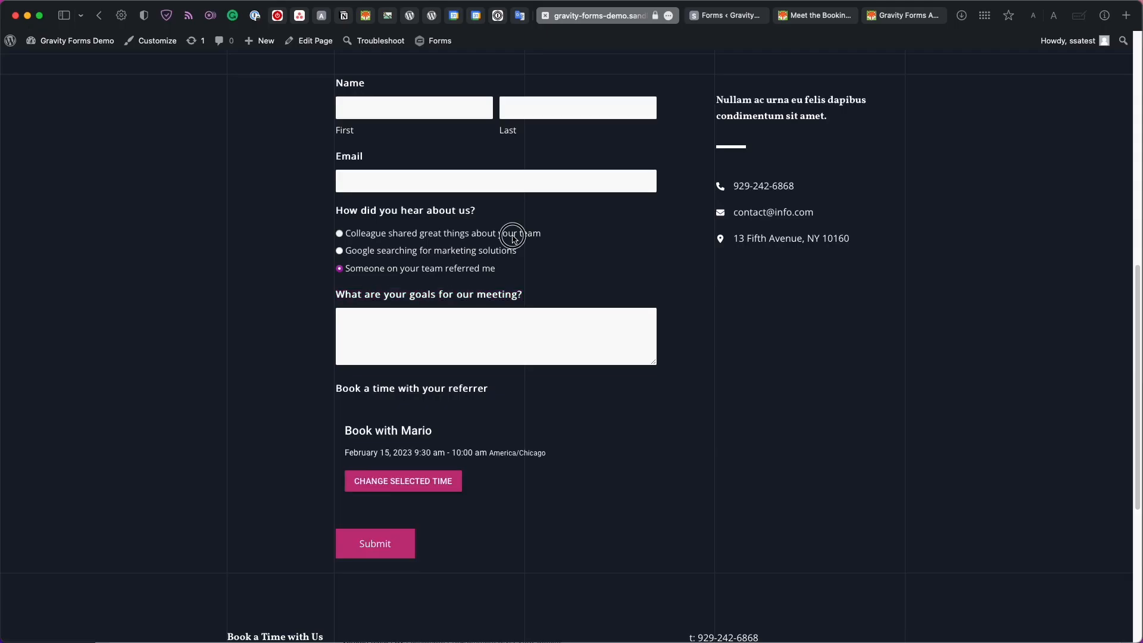
# Select the colleague choice on the Contact page, then copy "Book your consultation" from there into the Appointment field's label
pyautogui.click(514, 237)
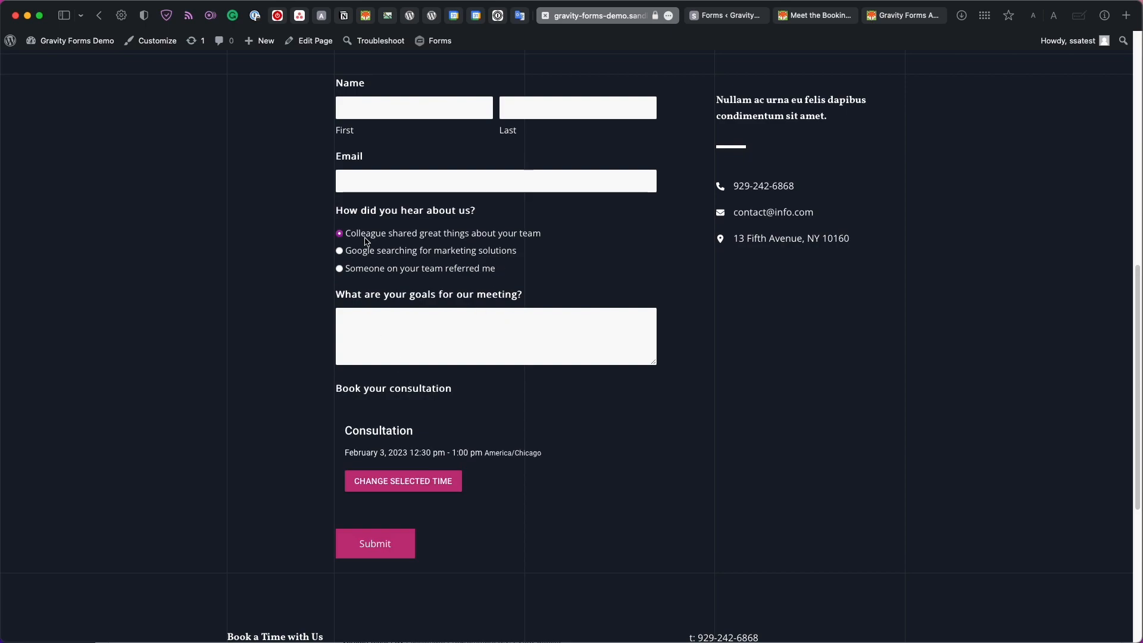
pyautogui.tripleClick(419, 390)
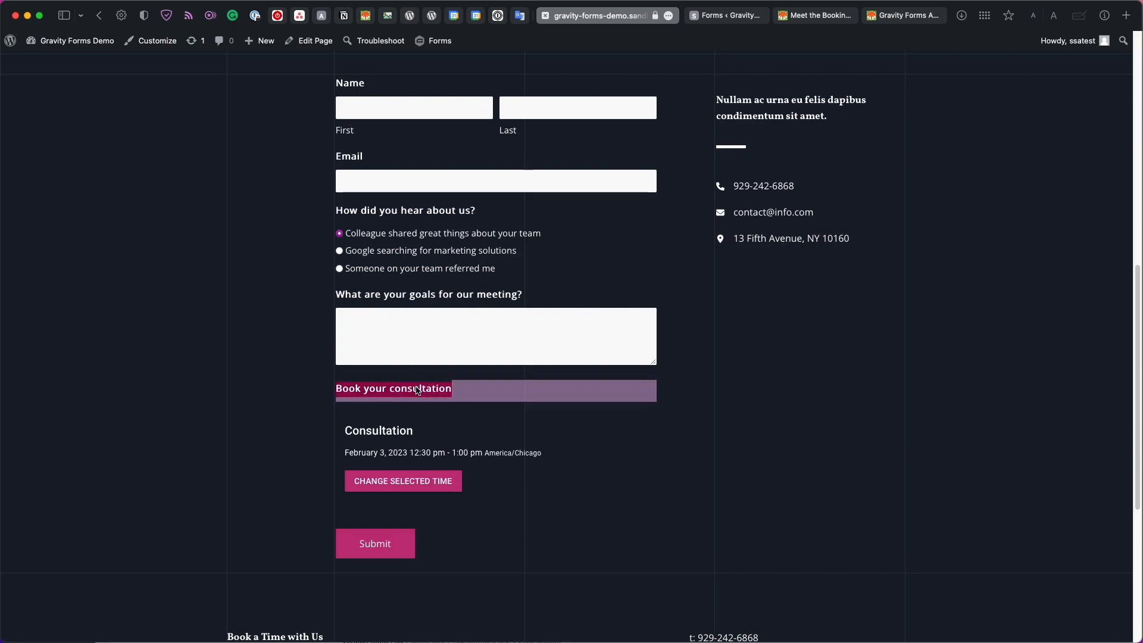
pyautogui.click(727, 15)
pyautogui.click(1023, 427)
pyautogui.doubleClick(1023, 427)
pyautogui.press('super+v')
pyautogui.scroll(2, 1024, 427)
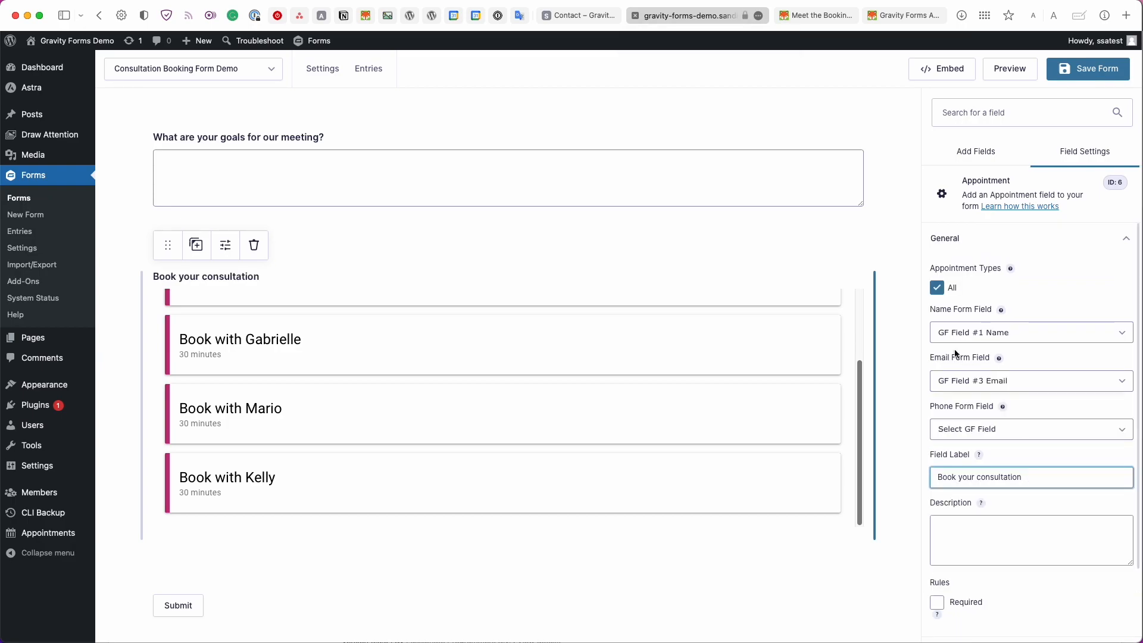
# Limit the "Book your consultation" field to the Consultation appointment type only
pyautogui.click(938, 289)
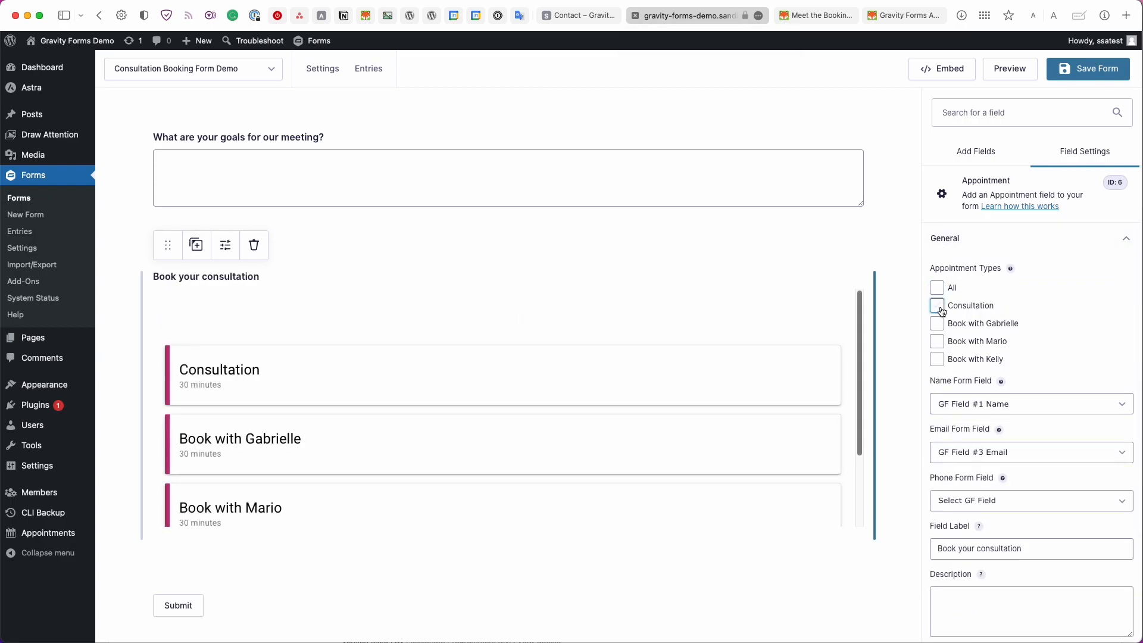
pyautogui.click(937, 307)
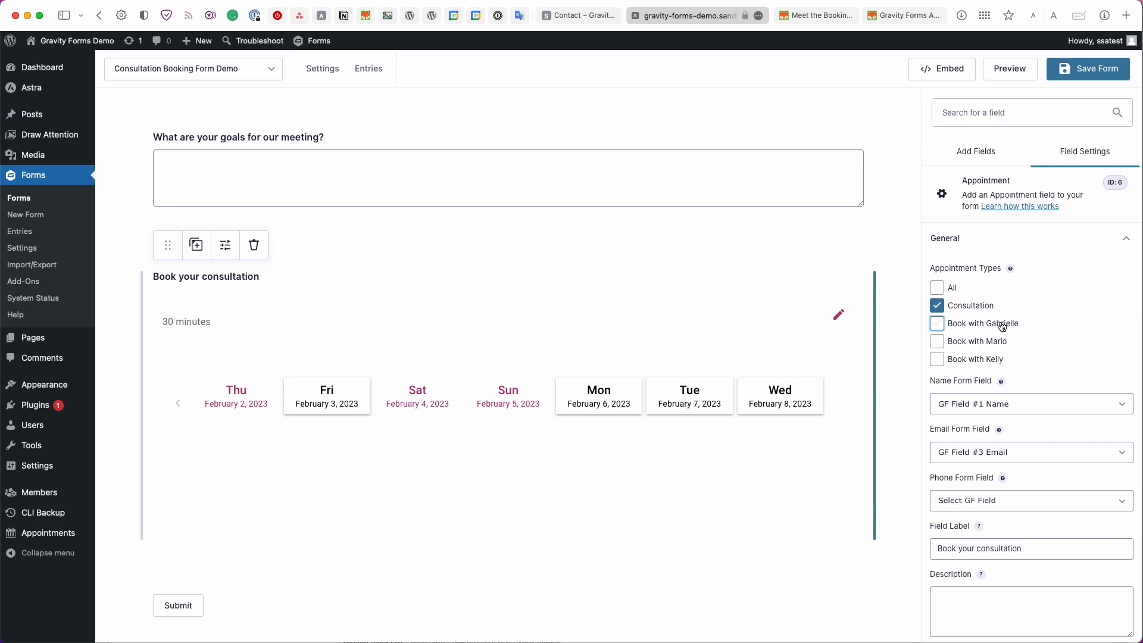
pyautogui.scroll(-1, 1021, 329)
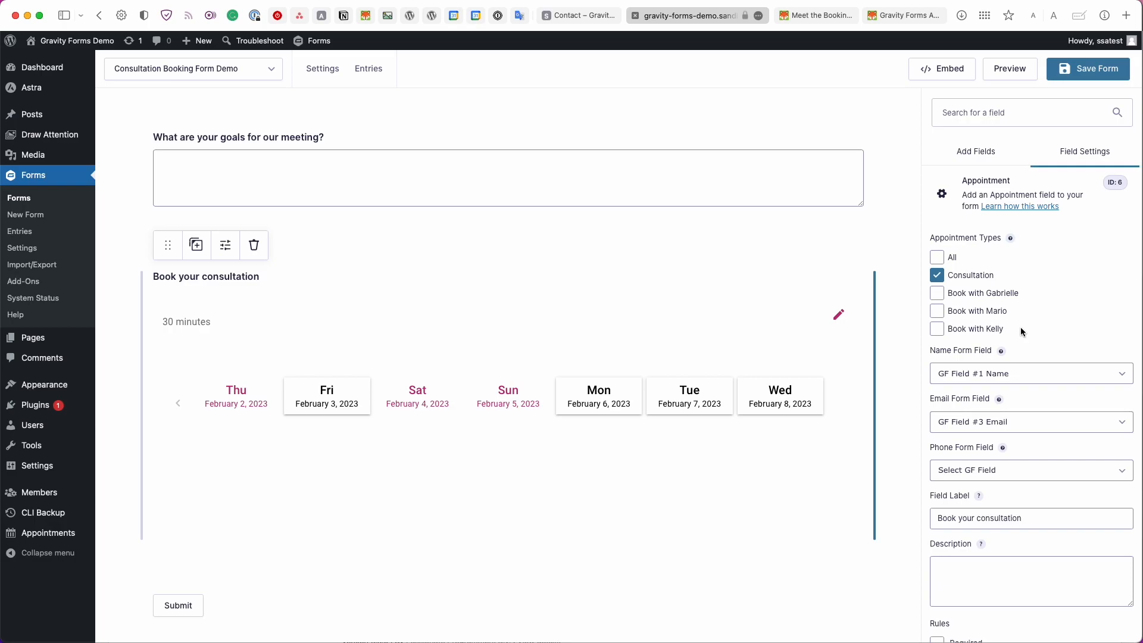
pyautogui.scroll(-1, 1022, 332)
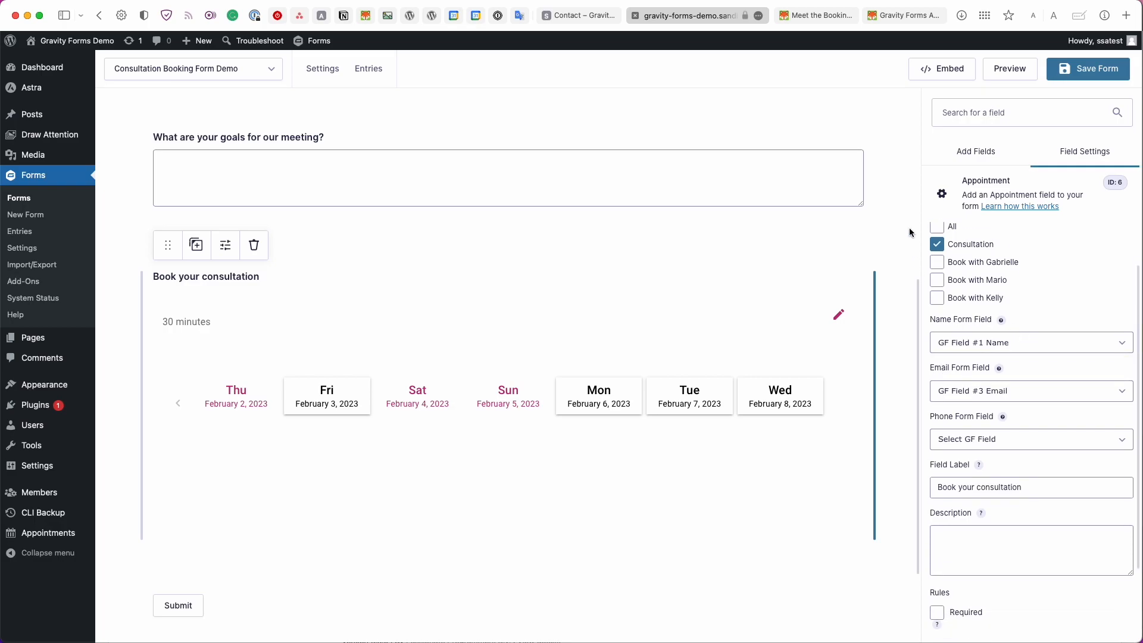
# Check the booking options for a team referral on the Contact page, then add a second Appointment field below the consultation booking field
pyautogui.click(576, 15)
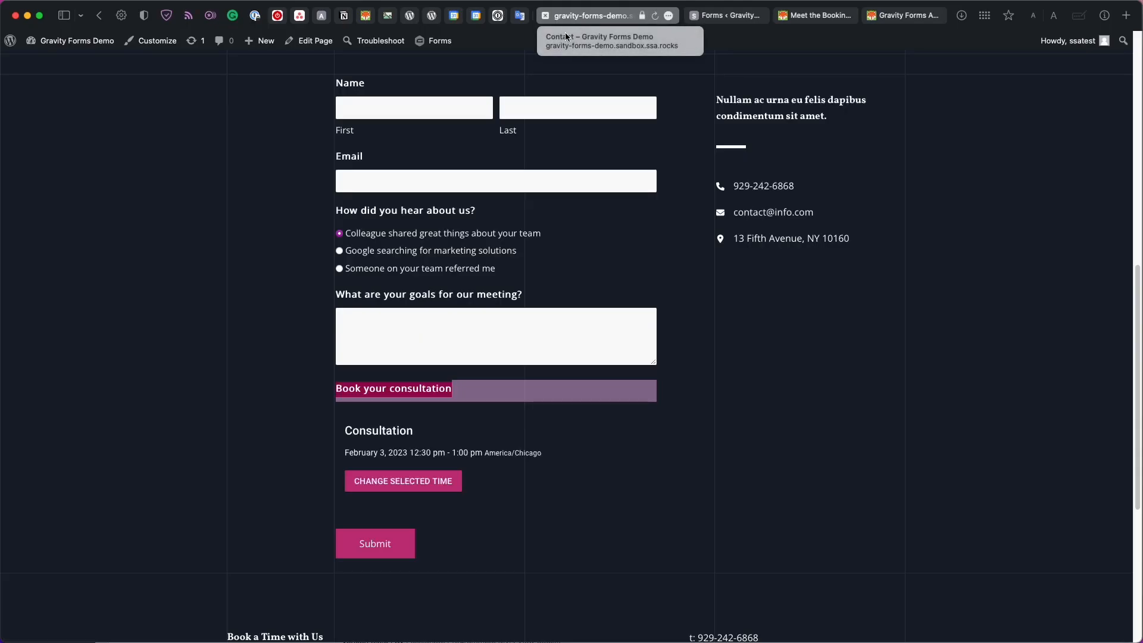
pyautogui.click(408, 269)
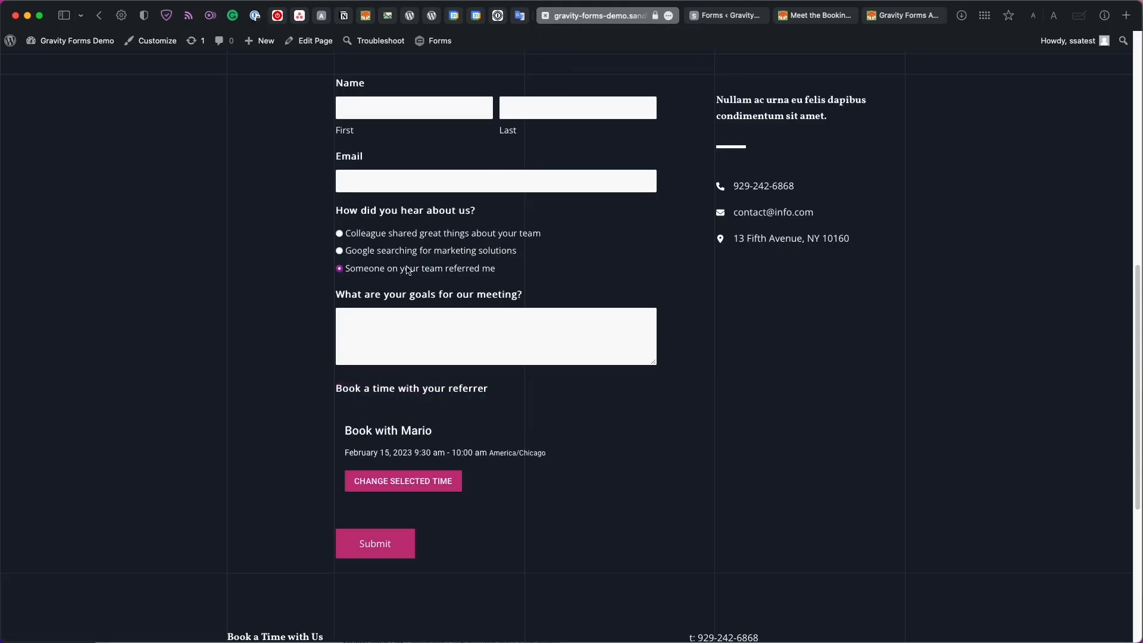
pyautogui.click(454, 482)
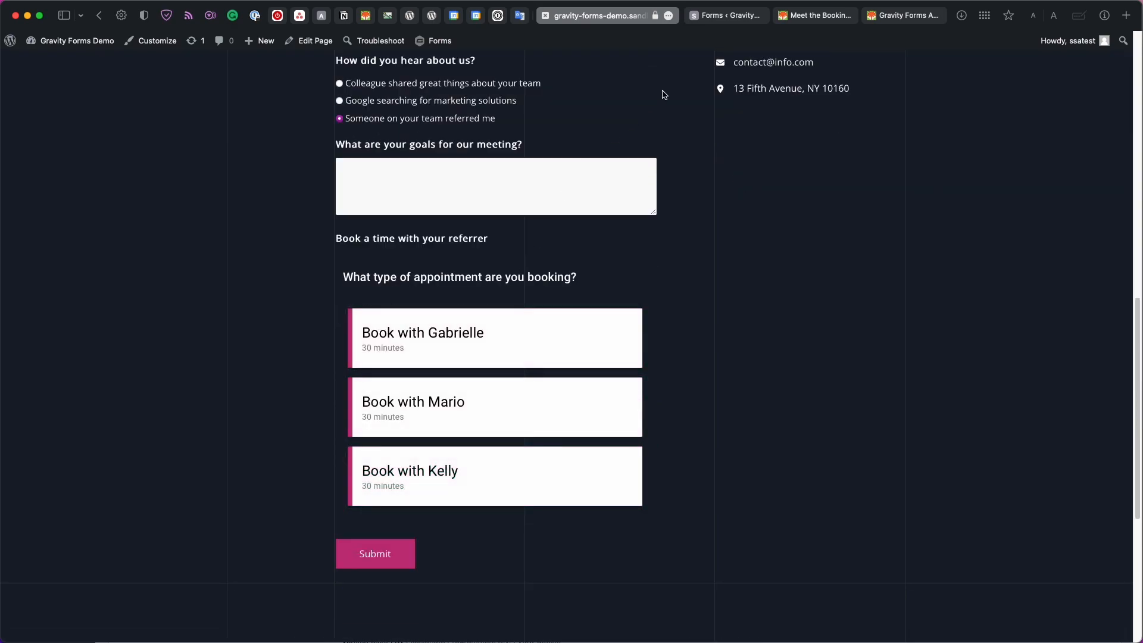
pyautogui.click(724, 16)
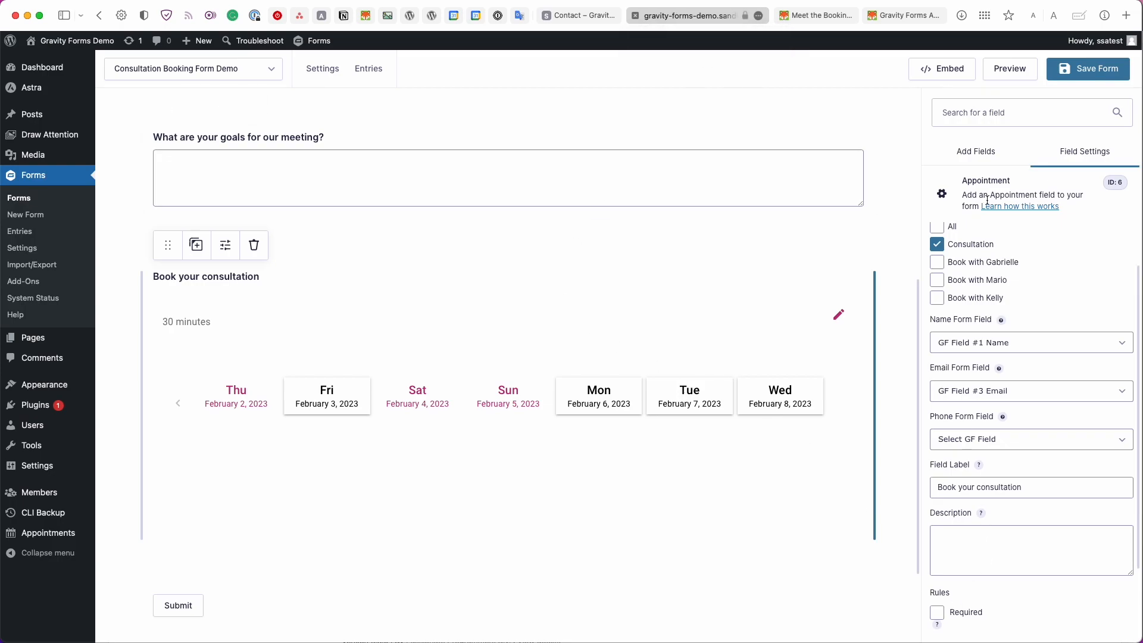
pyautogui.click(983, 154)
pyautogui.moveTo(978, 539); pyautogui.dragTo(720, 557)
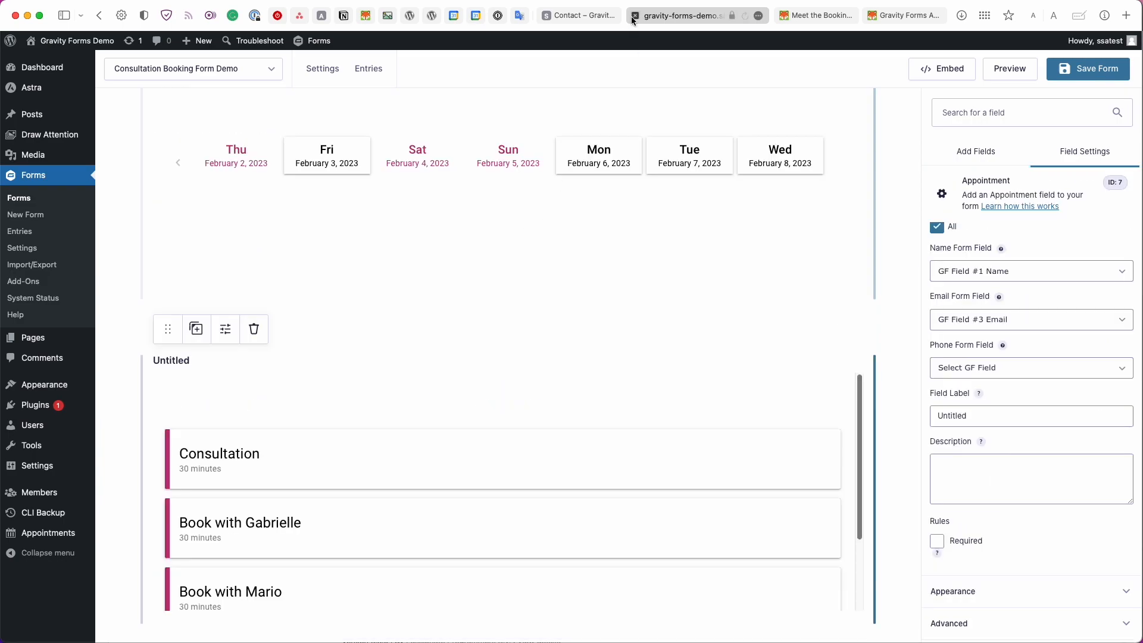
# Copy "Book a time with your referrer" from the Contact page into the second Appointment field's label
pyautogui.click(600, 16)
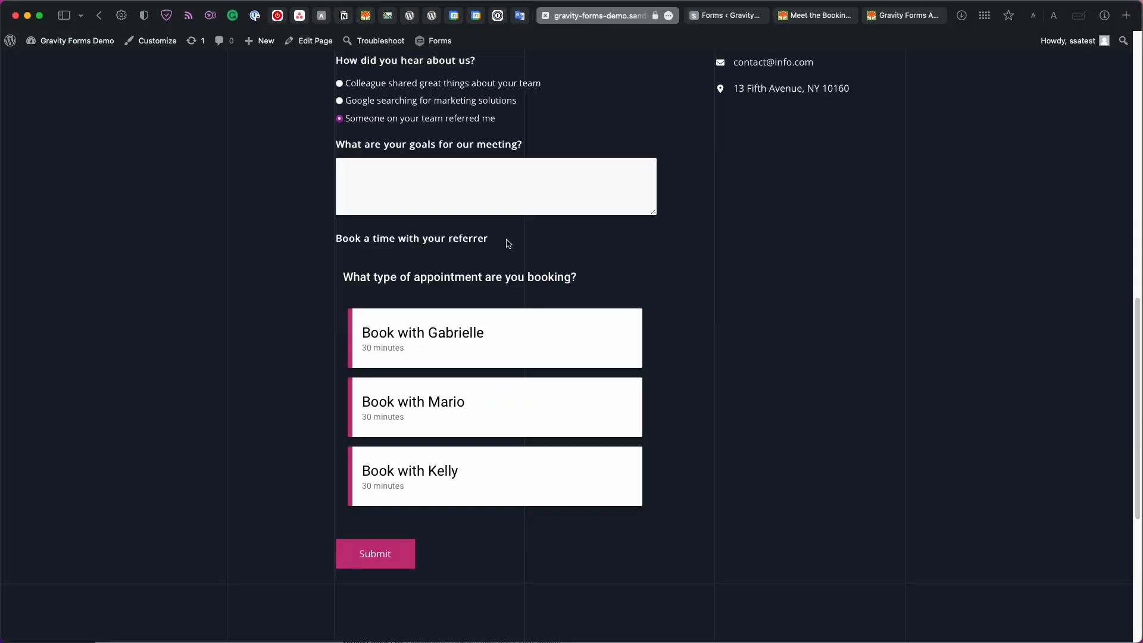
pyautogui.tripleClick(359, 244)
pyautogui.hotkey('ctrl', 'c')
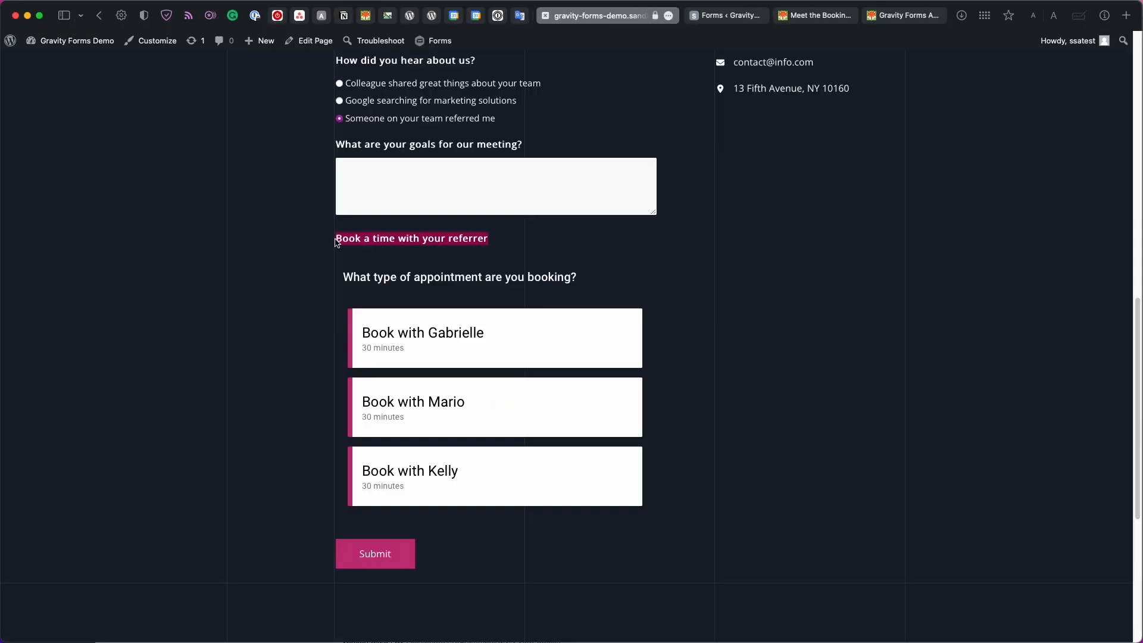
pyautogui.click(765, 21)
pyautogui.doubleClick(952, 415)
pyautogui.hotkey('ctrl', 'v')
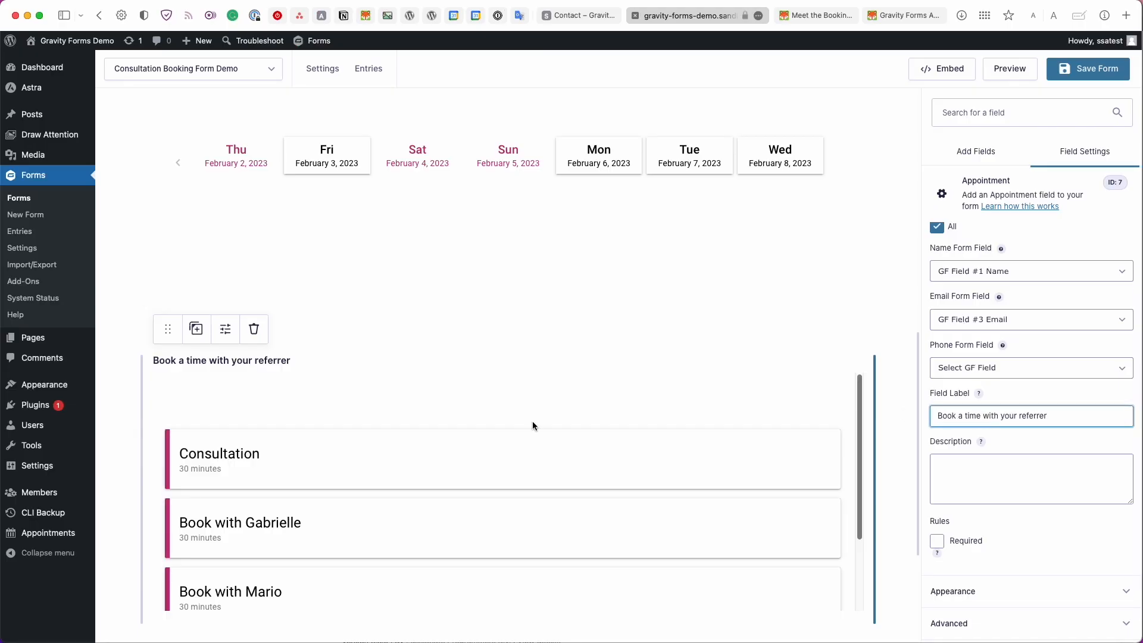
# Limit the "Book a time with your referrer" field to the three team-member appointment types, leaving out Consultation, and save the form
pyautogui.scroll(-5, 265, 355)
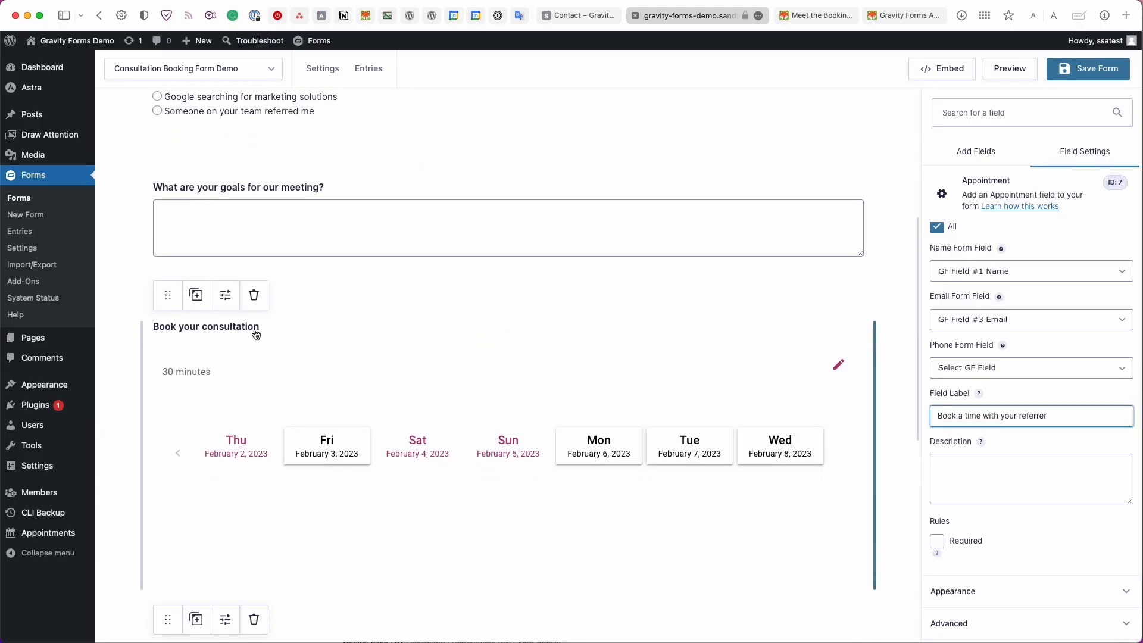
pyautogui.scroll(-8, 241, 370)
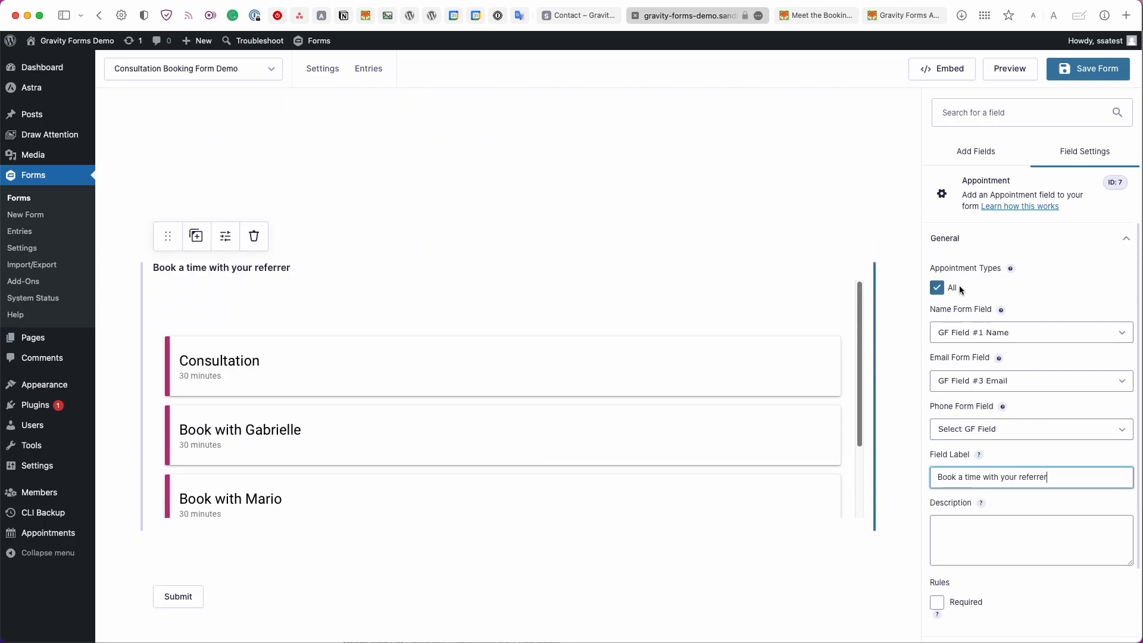
pyautogui.click(938, 288)
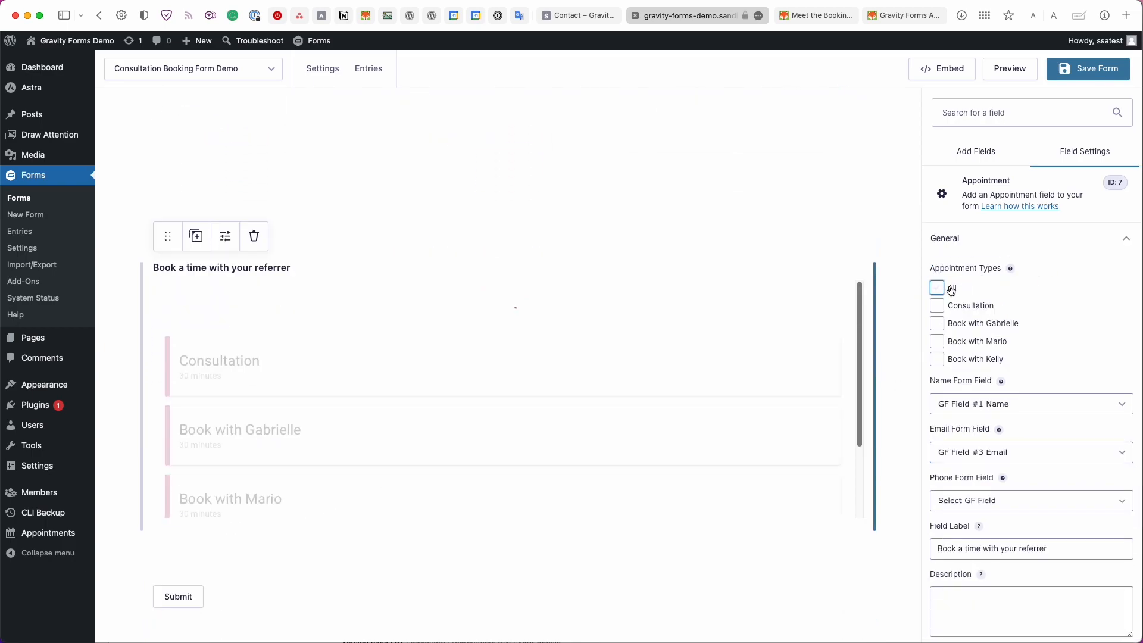
pyautogui.click(950, 325)
pyautogui.click(951, 343)
pyautogui.click(955, 362)
pyautogui.scroll(-2, 749, 367)
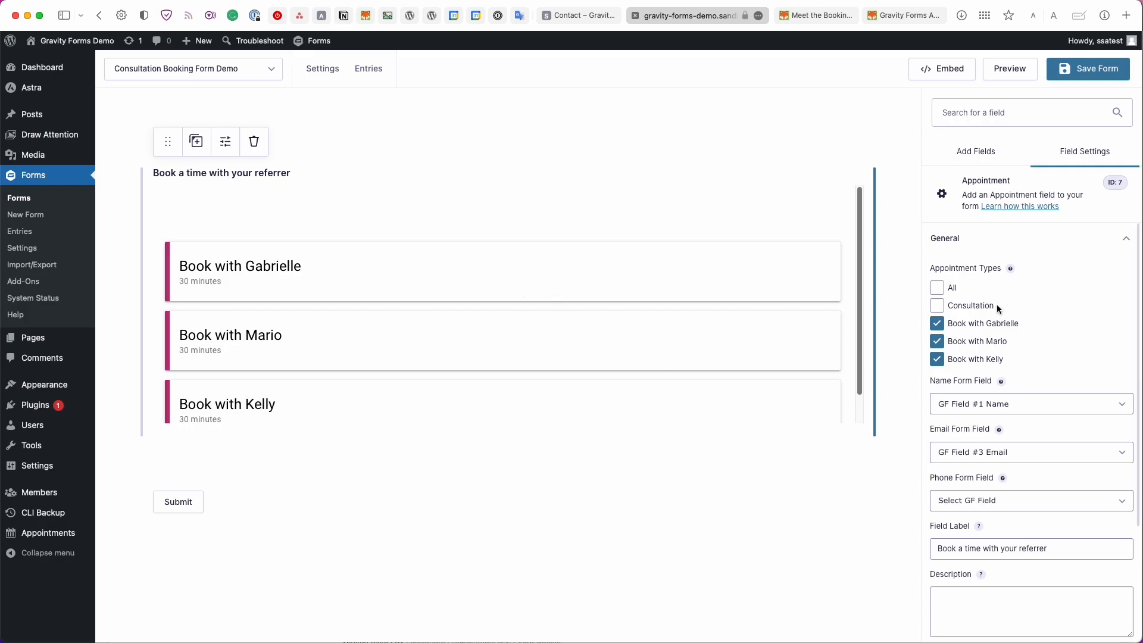
pyautogui.scroll(6, 640, 301)
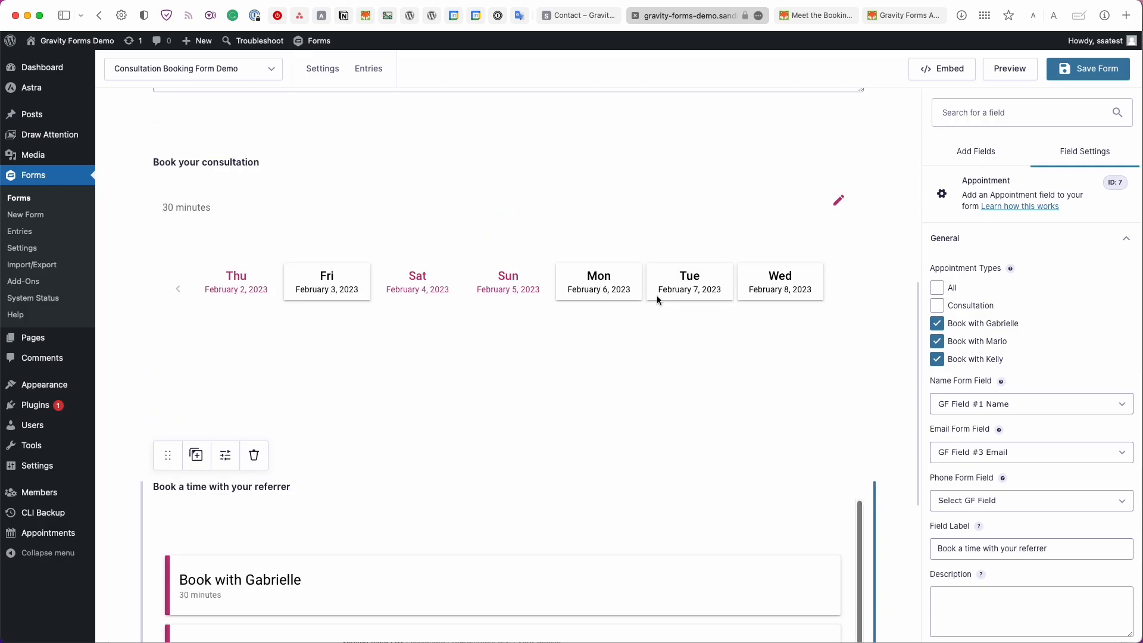
pyautogui.click(1069, 72)
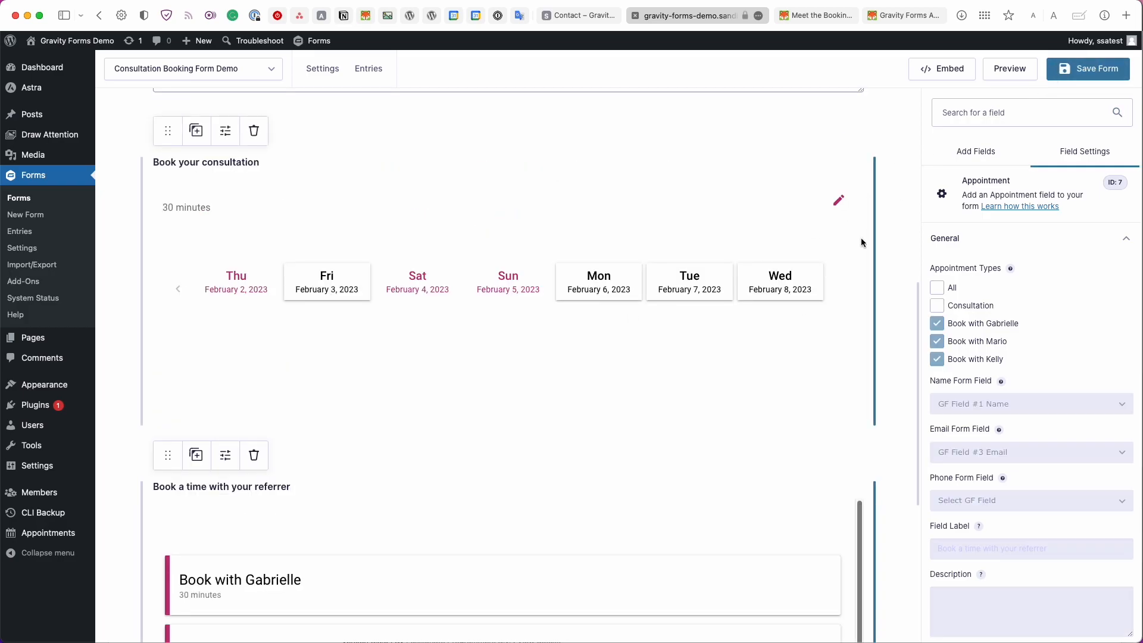
# Review the saved form's radio question, meeting goals field and both appointment fields
pyautogui.scroll(1, 861, 238)
pyautogui.scroll(7, 861, 237)
pyautogui.scroll(-3, 861, 238)
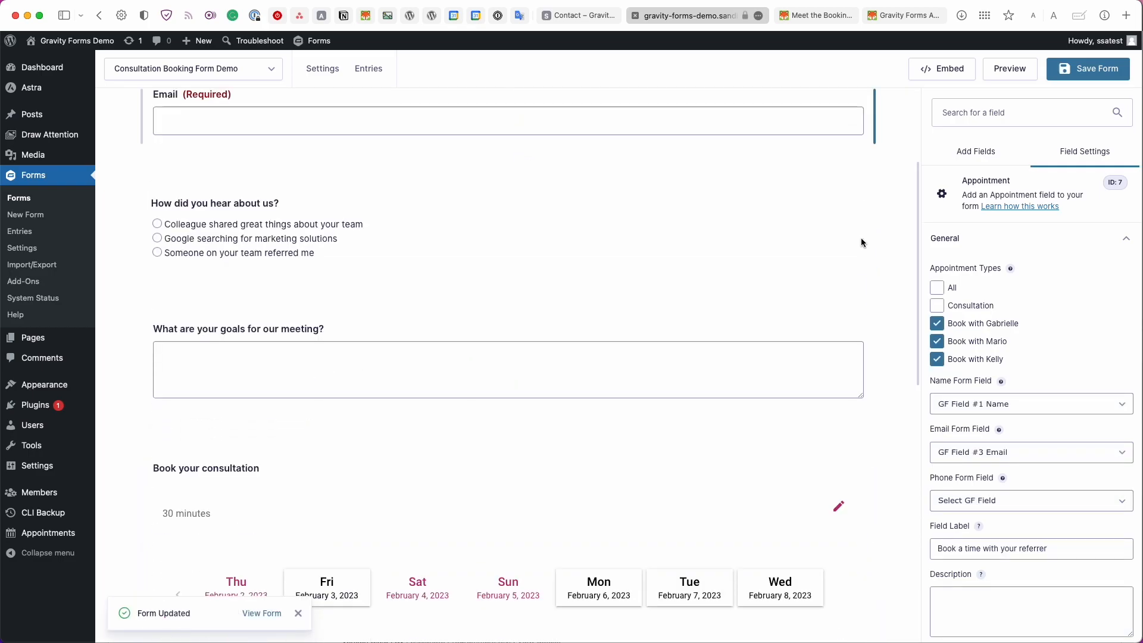
pyautogui.scroll(-6, 860, 238)
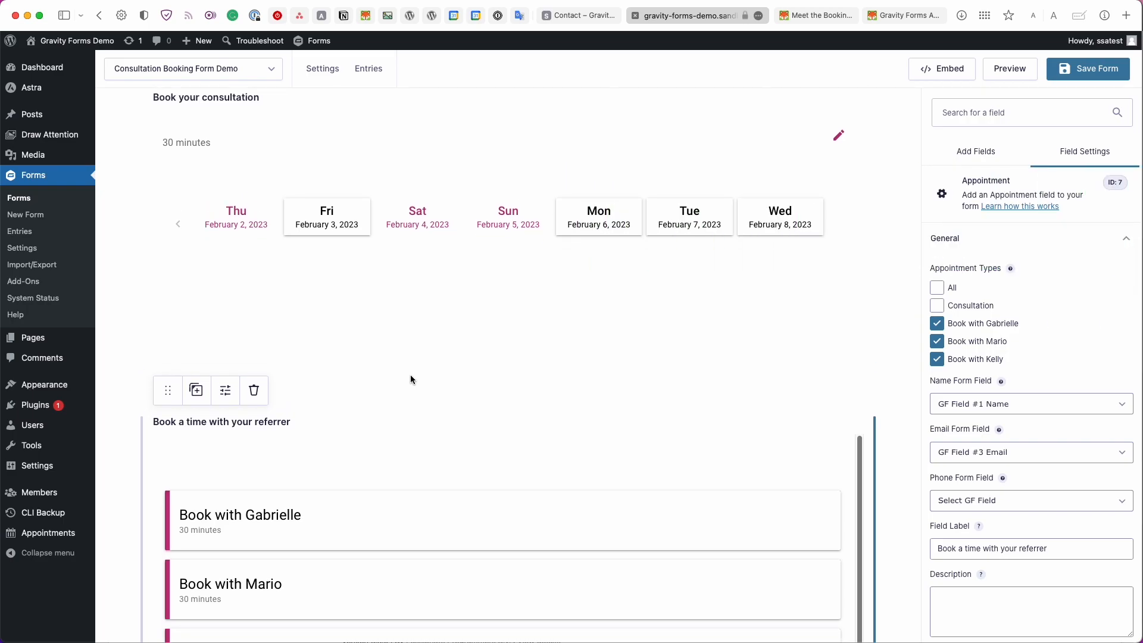
pyautogui.scroll(-1, 411, 379)
pyautogui.scroll(2, 410, 380)
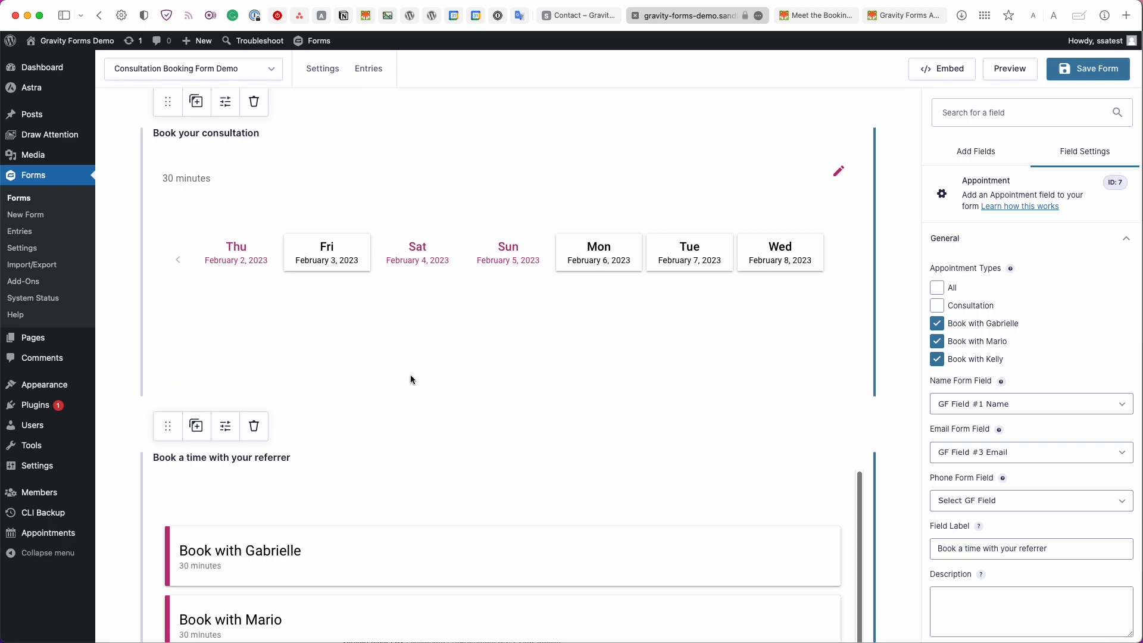
pyautogui.scroll(1, 411, 379)
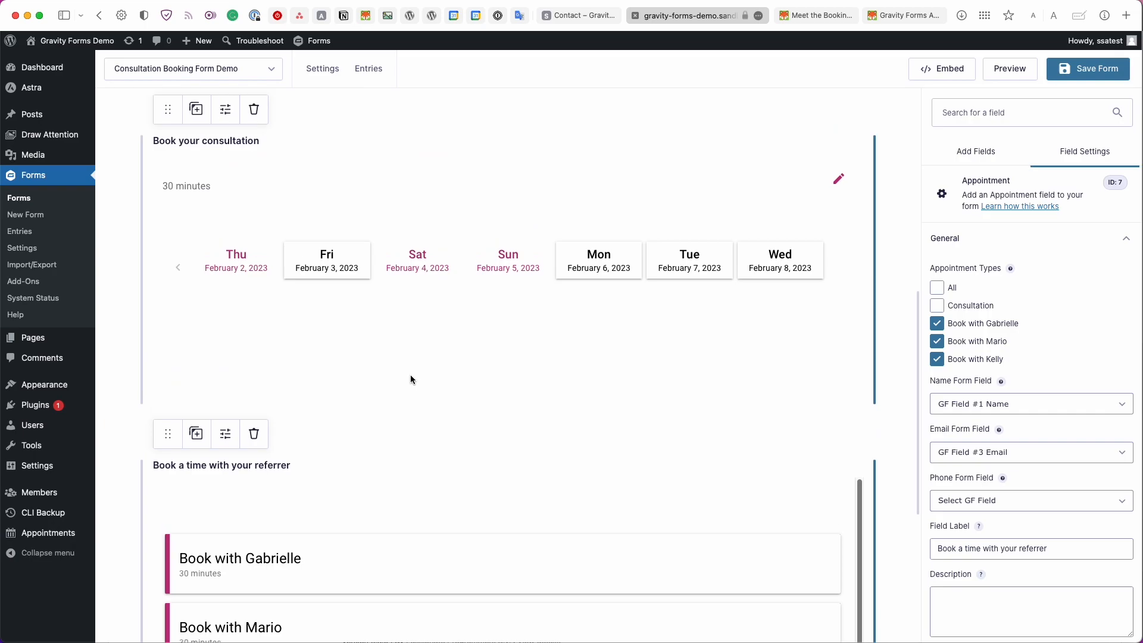
pyautogui.scroll(2, 410, 379)
pyautogui.scroll(3, 411, 379)
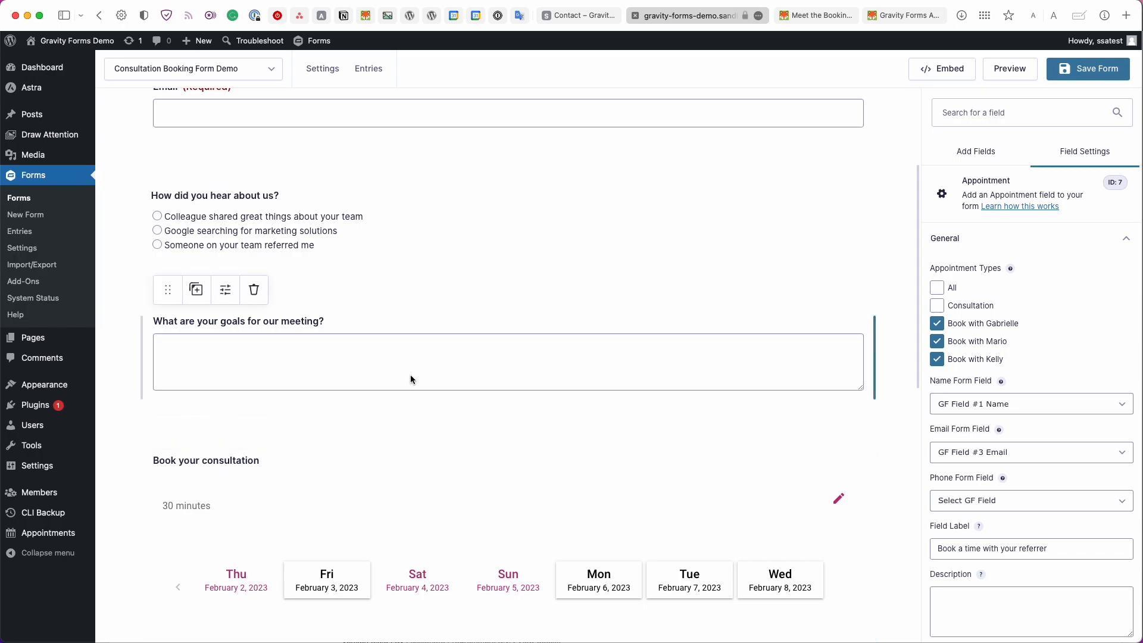
# Enable conditional logic on the "Book your consultation" appointment field
pyautogui.scroll(-2, 265, 234)
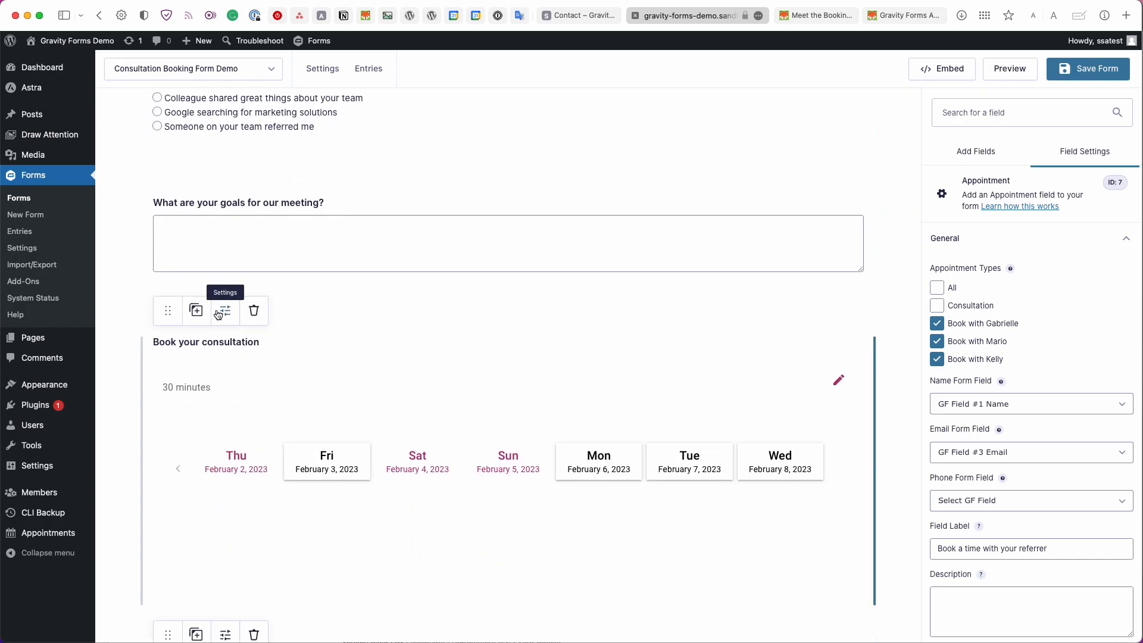
pyautogui.click(224, 311)
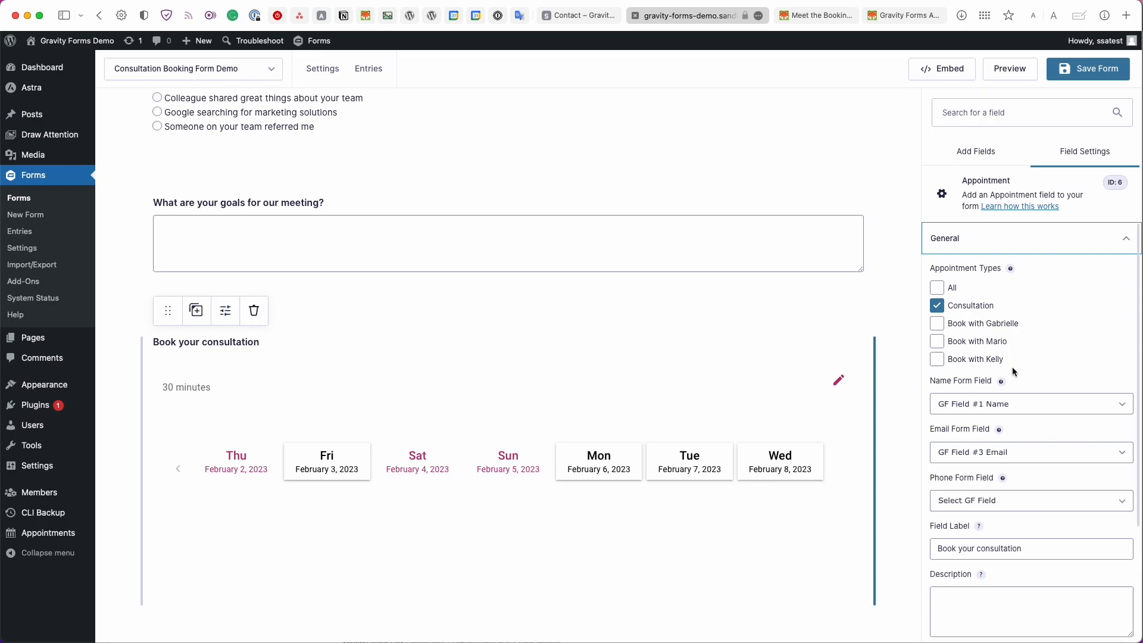
pyautogui.click(1021, 240)
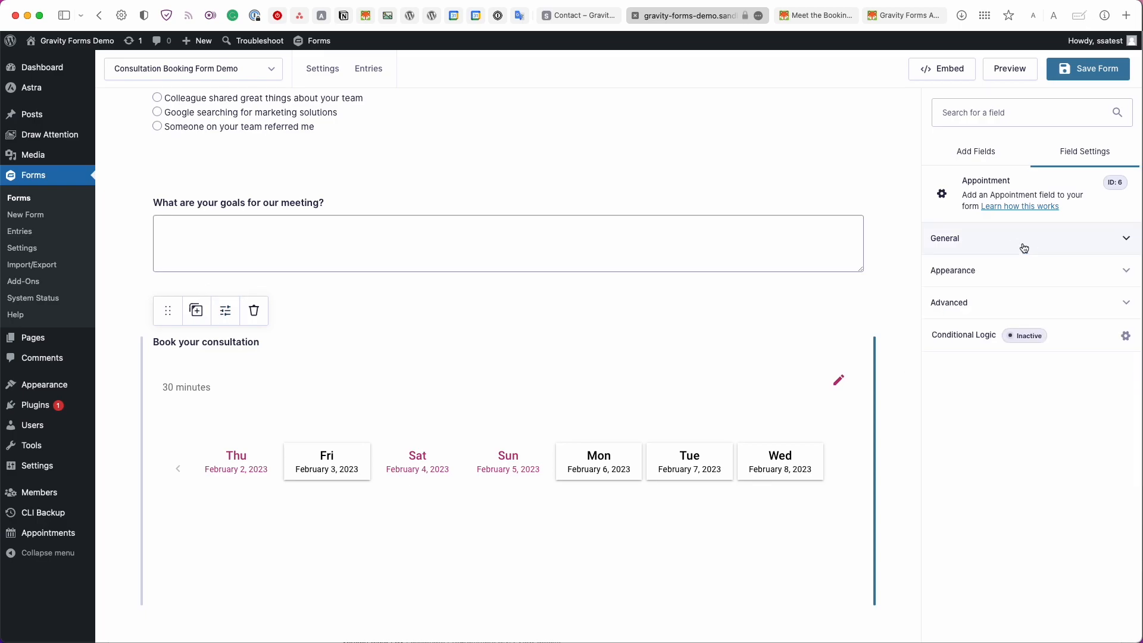
pyautogui.click(966, 346)
pyautogui.click(567, 178)
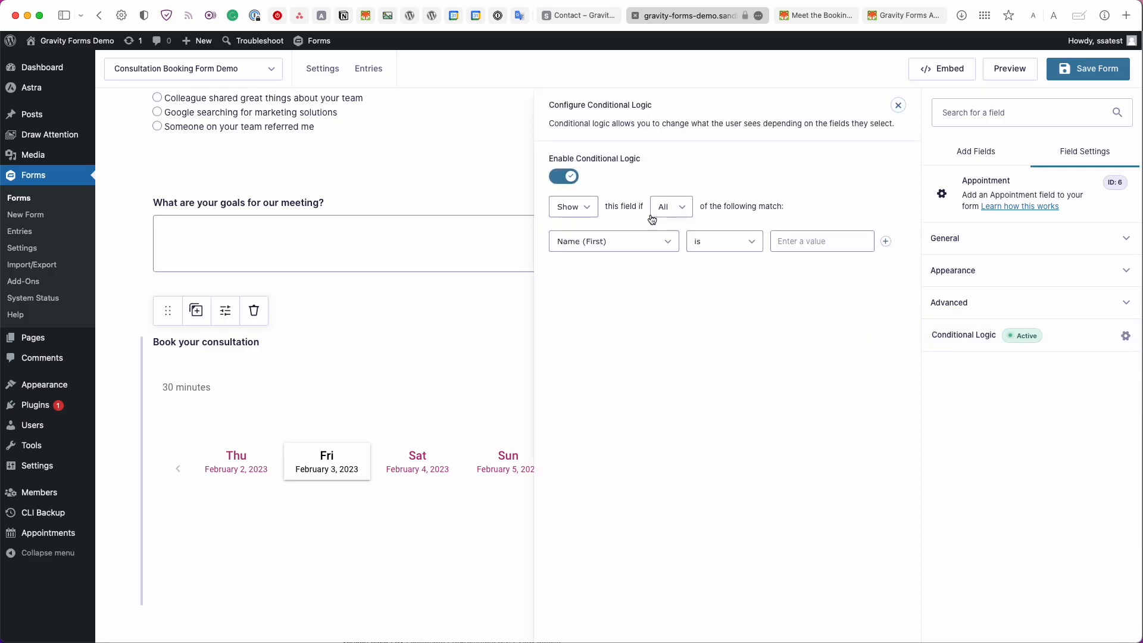
# Show the consultation booking field only if "How did you hear about us?" is not "Someone on your team referred me"
pyautogui.click(613, 241)
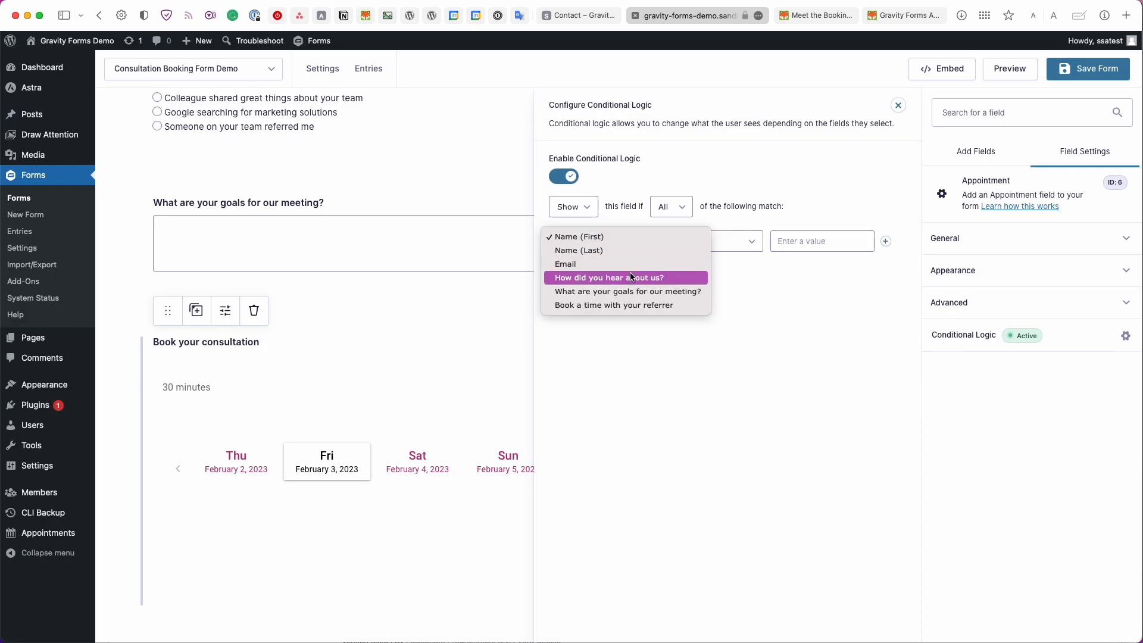
pyautogui.click(650, 279)
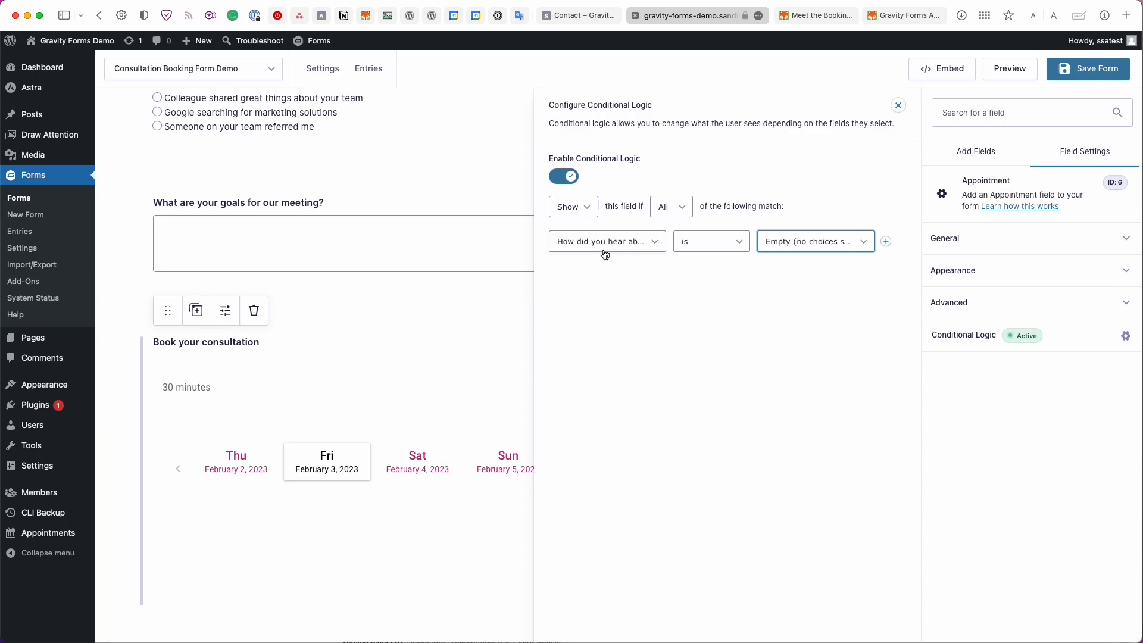
pyautogui.click(702, 245)
pyautogui.click(700, 250)
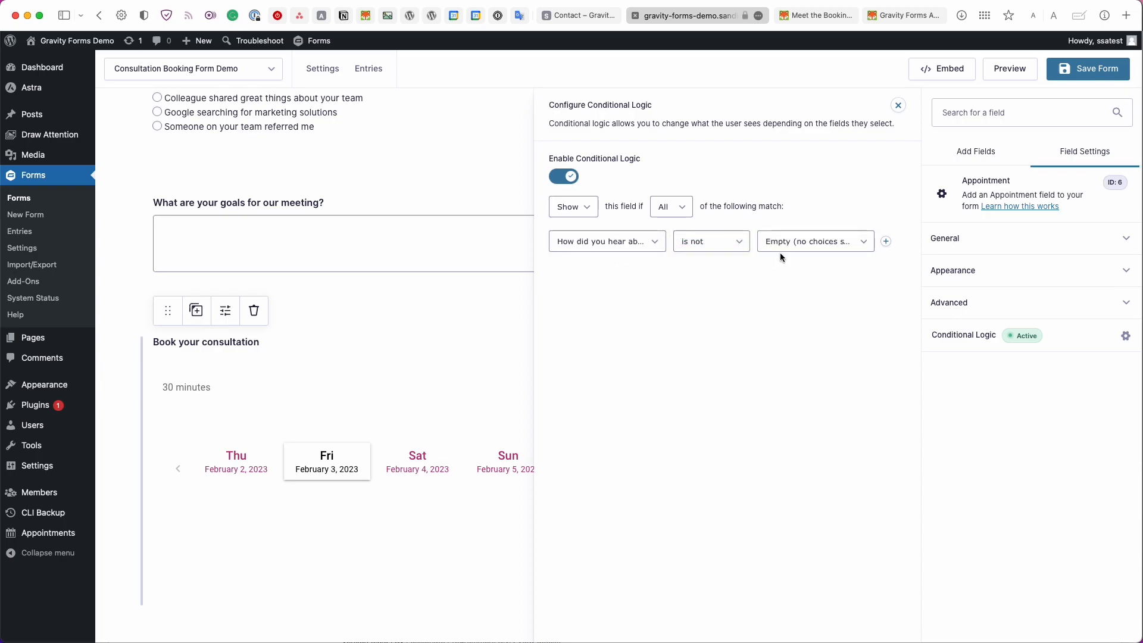
pyautogui.click(780, 244)
pyautogui.click(803, 278)
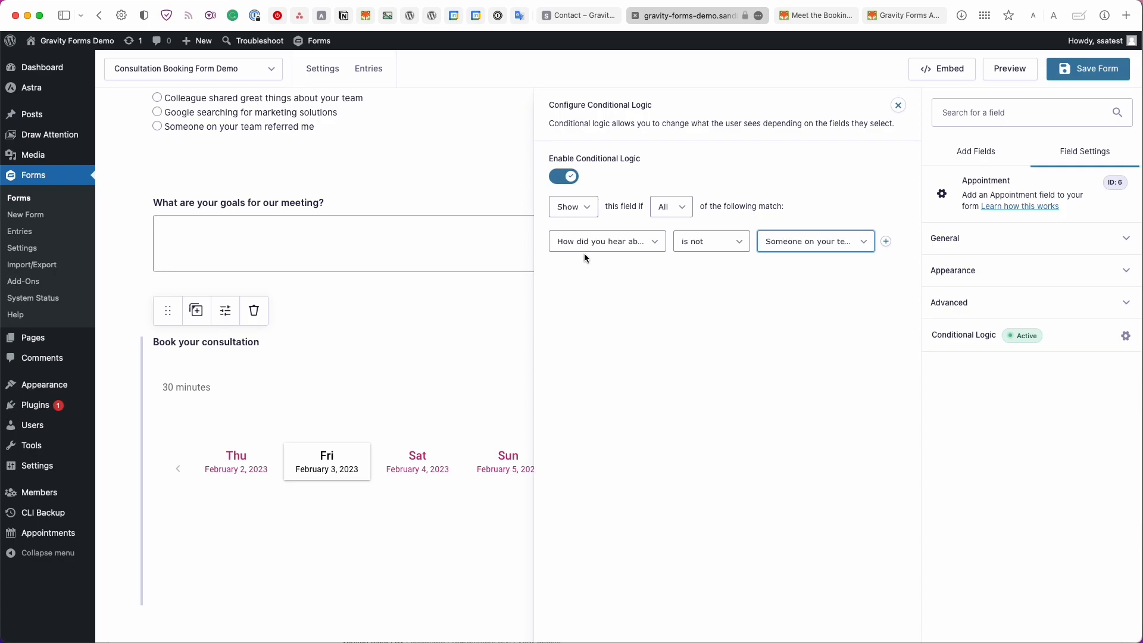
# Enable conditional logic on the "Book a time with your referrer" appointment field
pyautogui.scroll(-5, 424, 354)
pyautogui.click(334, 349)
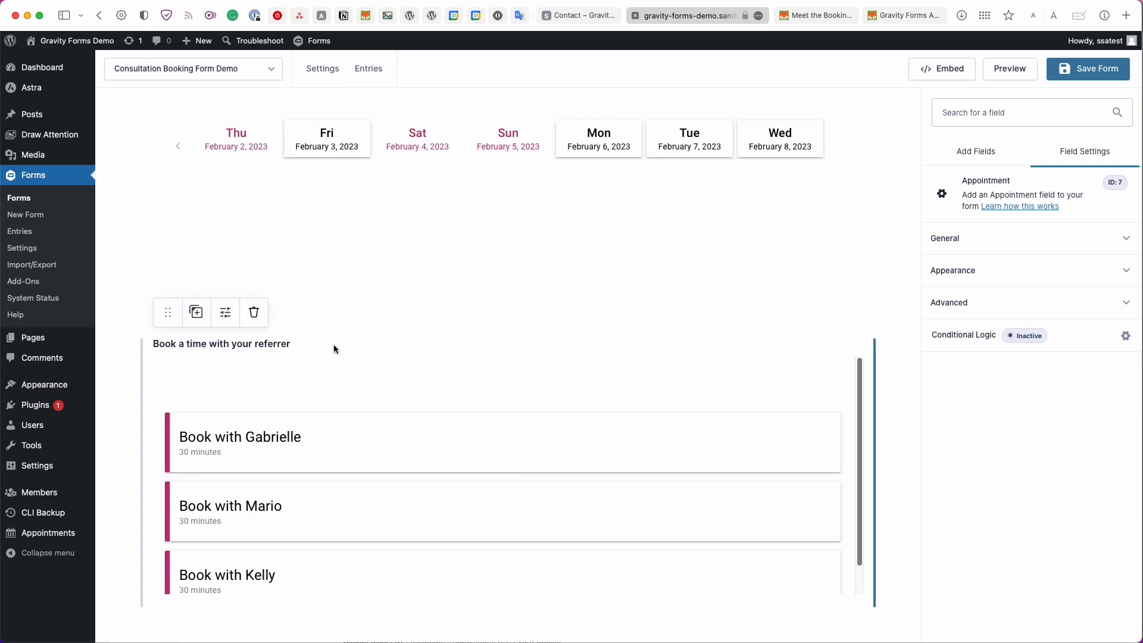
pyautogui.scroll(5, 734, 398)
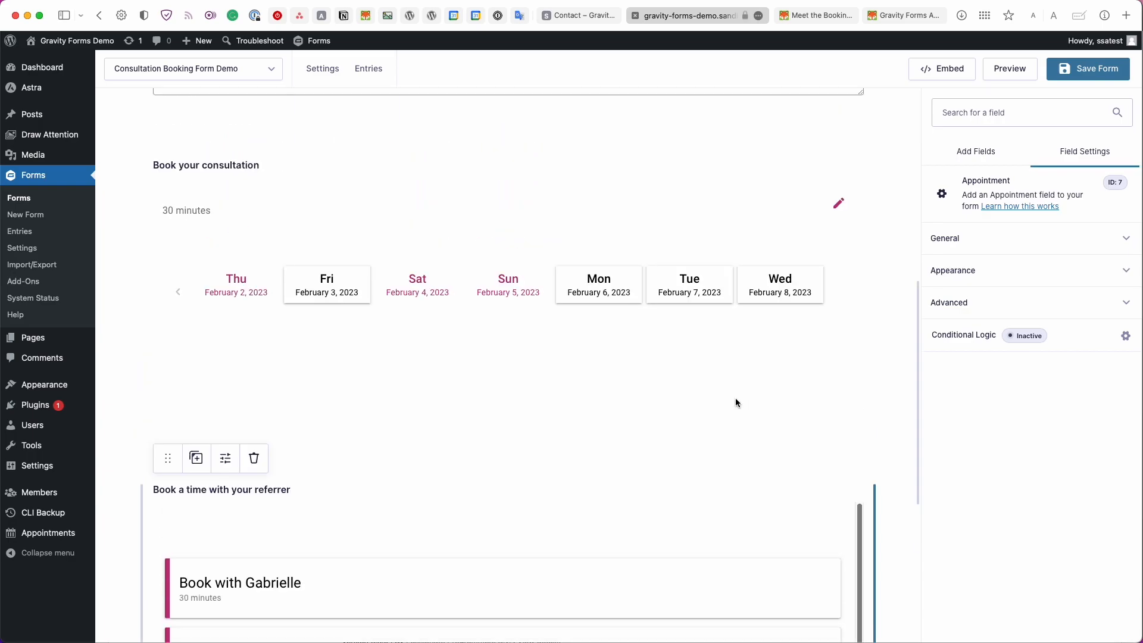
pyautogui.scroll(-7, 484, 369)
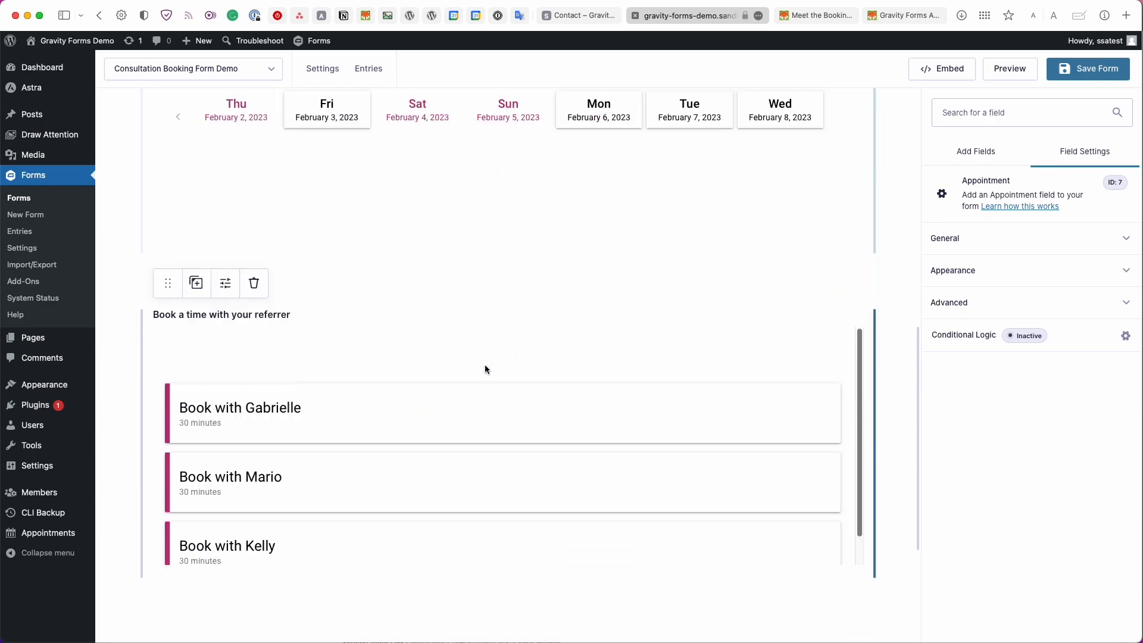
pyautogui.click(940, 342)
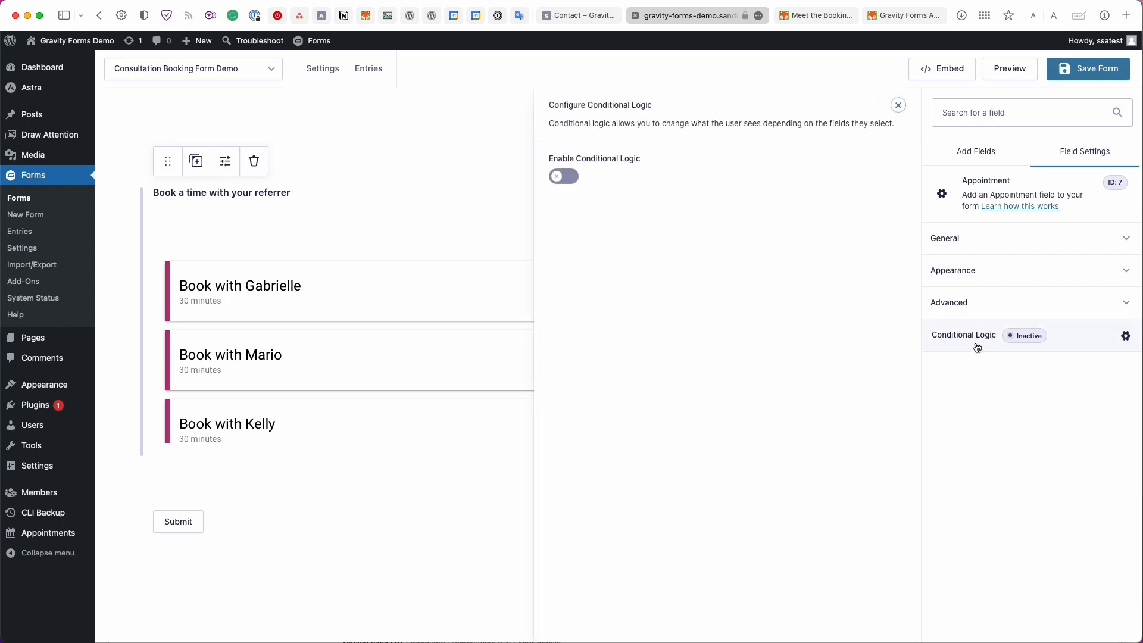
pyautogui.click(575, 179)
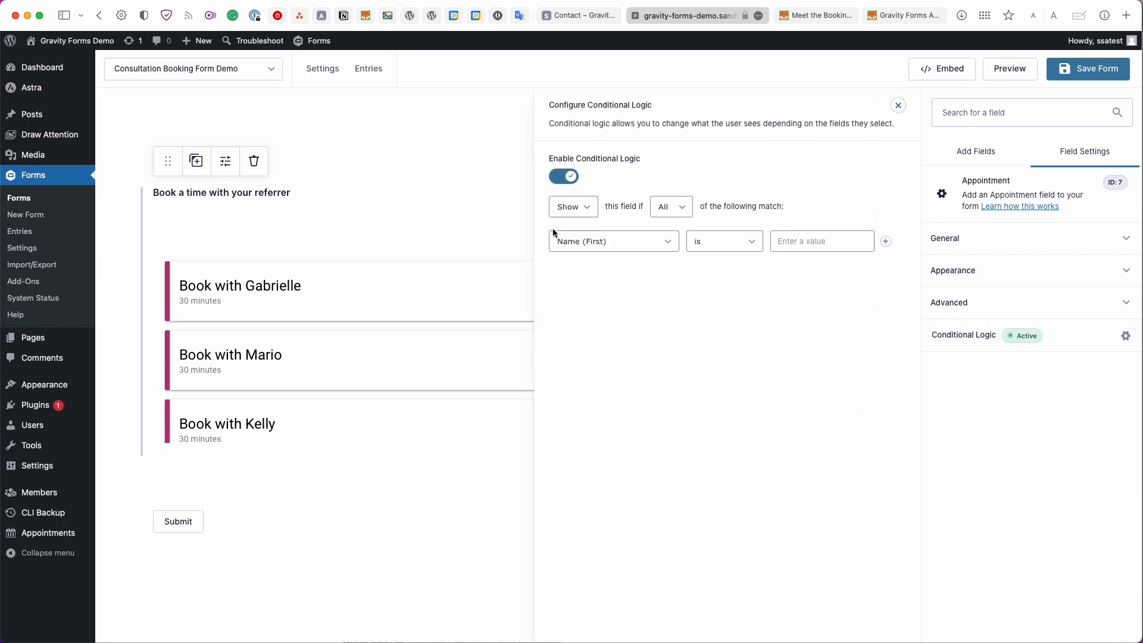
# Show the referrer booking field only if "How did you hear about us?" is "Someone on your team referred me", and save the form
pyautogui.click(566, 241)
pyautogui.click(595, 279)
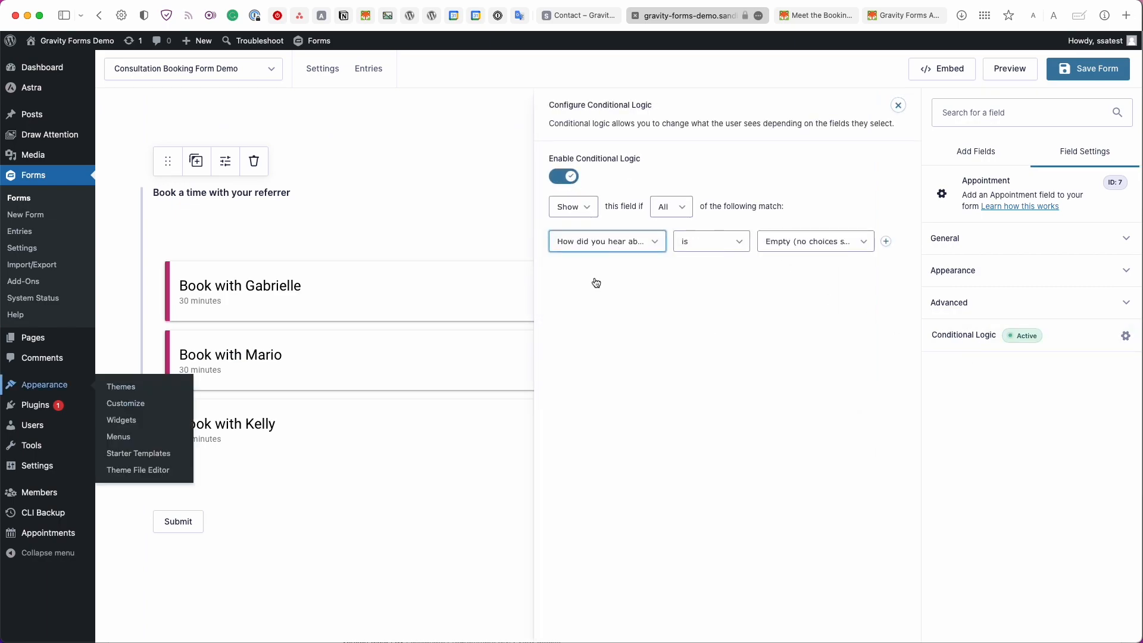
pyautogui.click(714, 241)
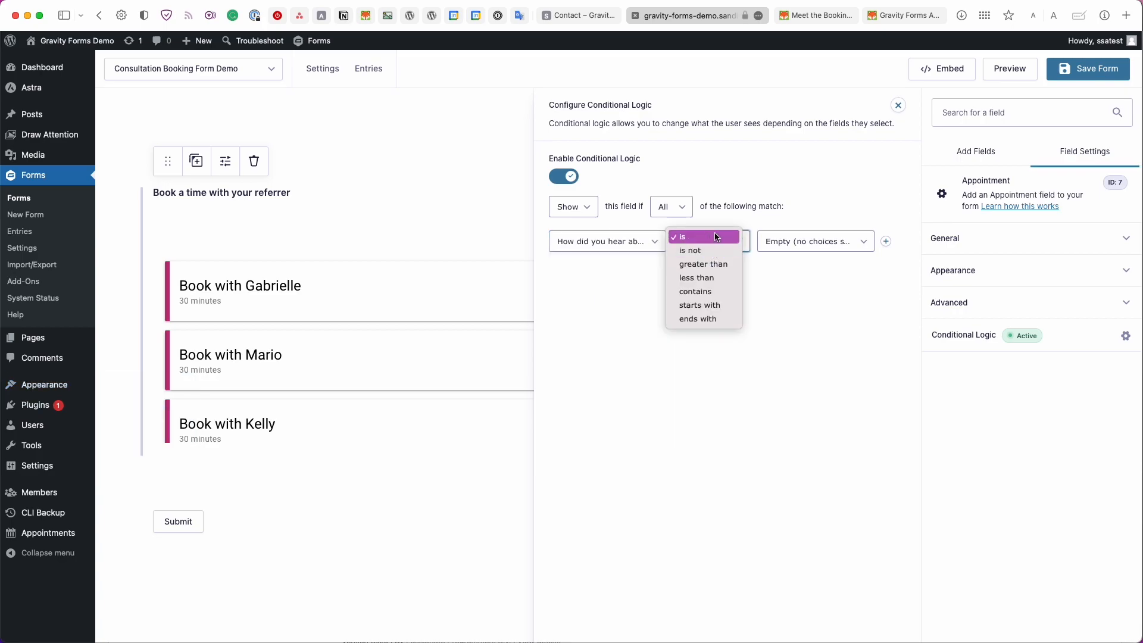
pyautogui.click(711, 238)
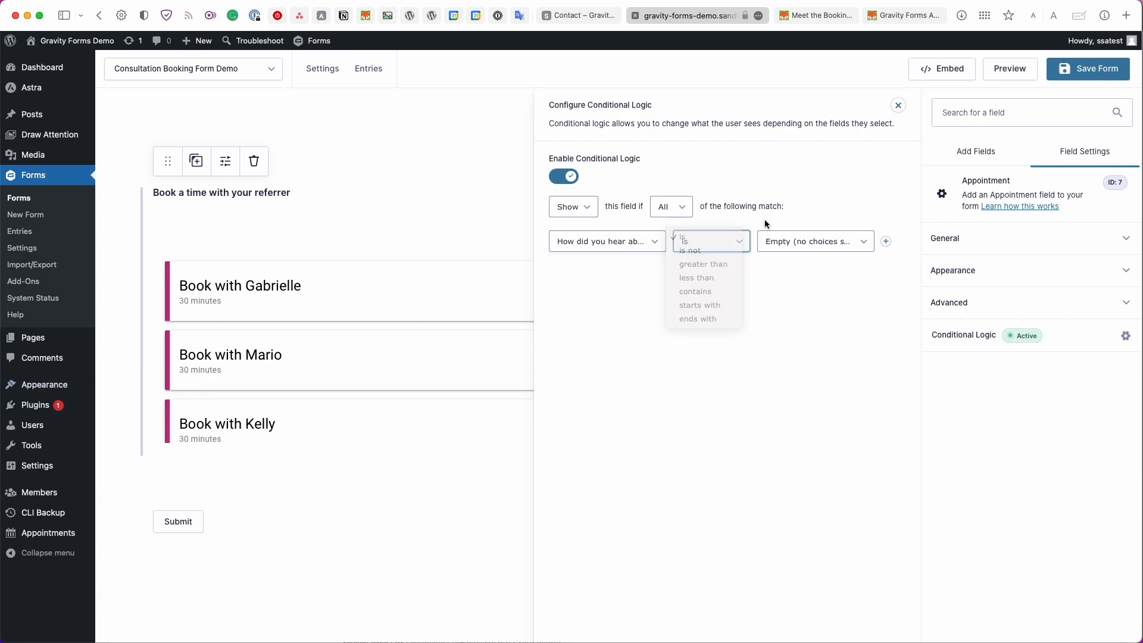
pyautogui.click(787, 250)
pyautogui.click(793, 281)
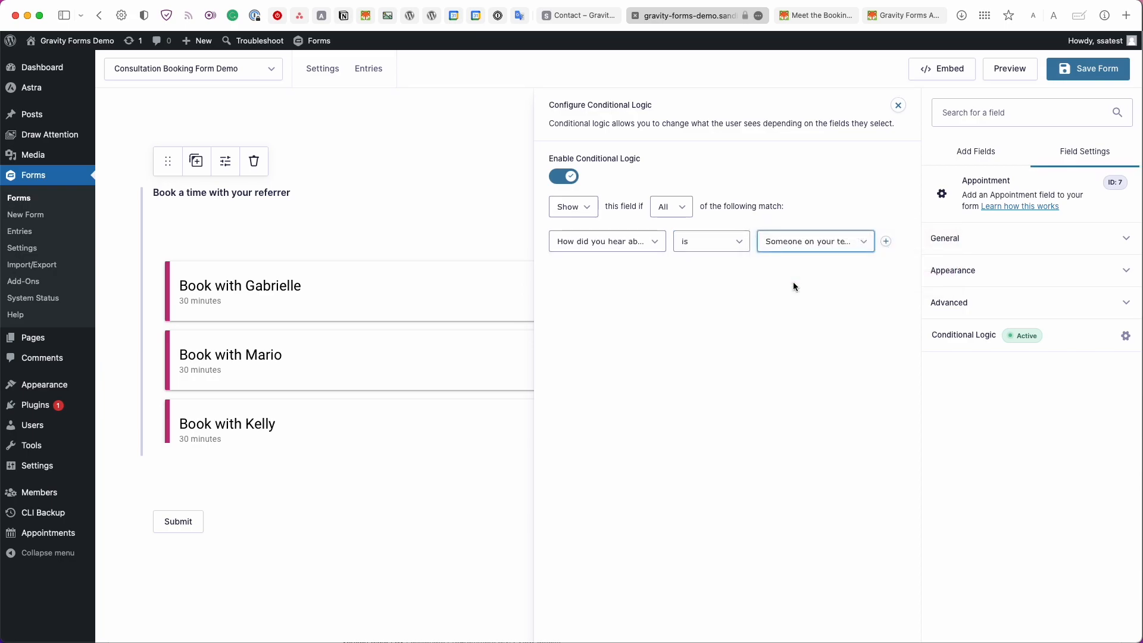
pyautogui.click(1070, 71)
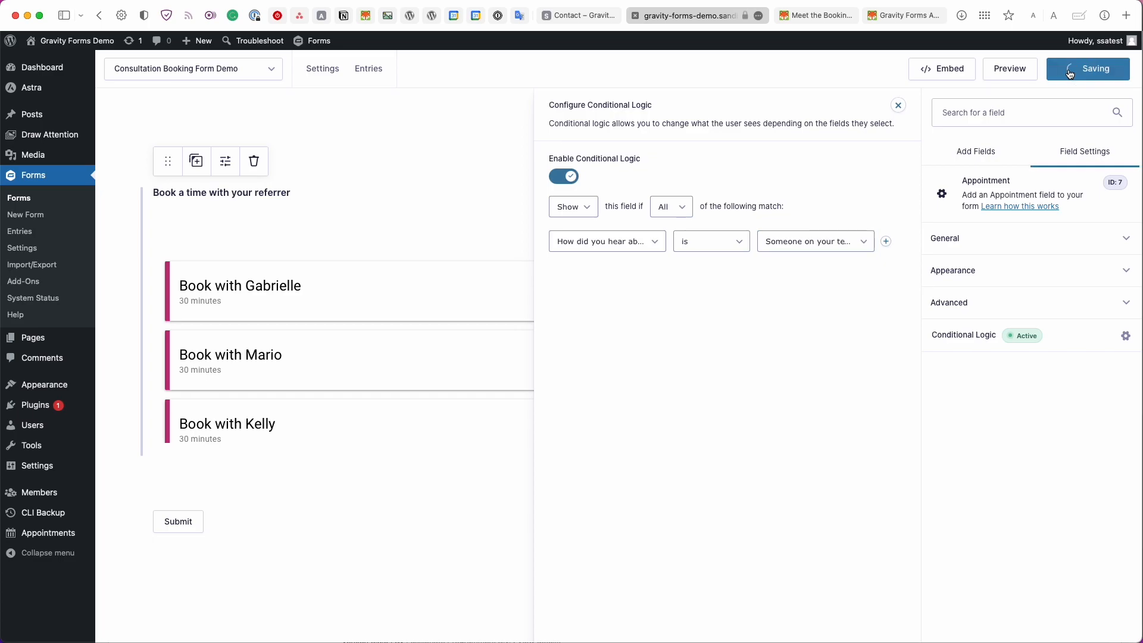
# Preview the form and test the conditional appointment fields by choosing "Someone on your team referred me"
pyautogui.click(1028, 74)
pyautogui.click(794, 18)
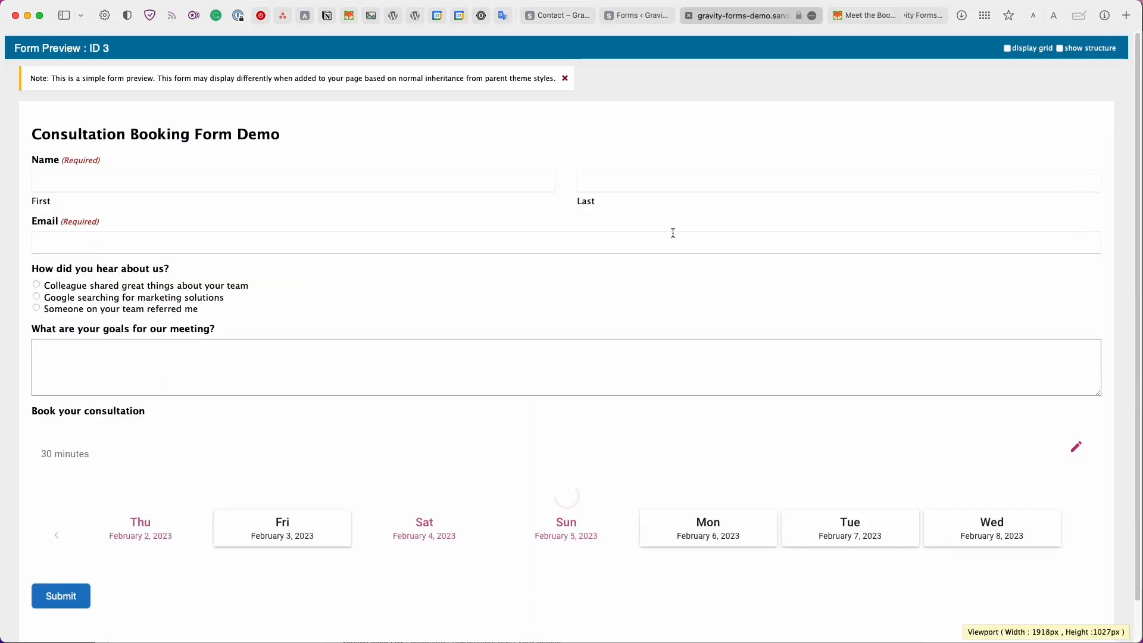
pyautogui.scroll(-2, 671, 233)
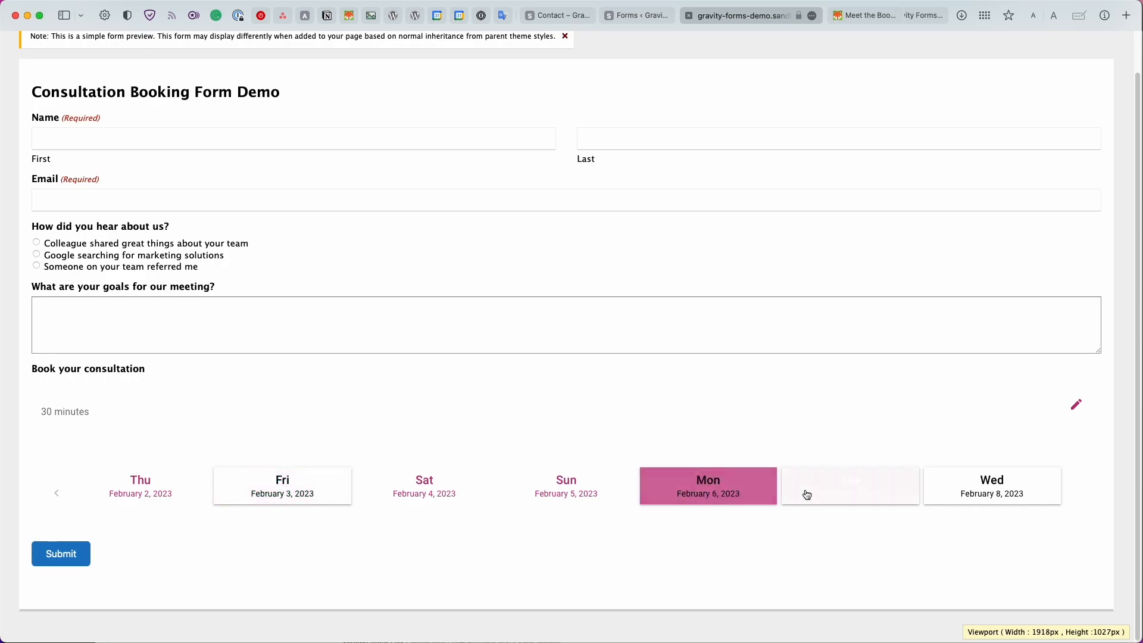
pyautogui.click(171, 267)
pyautogui.scroll(-5, 236, 345)
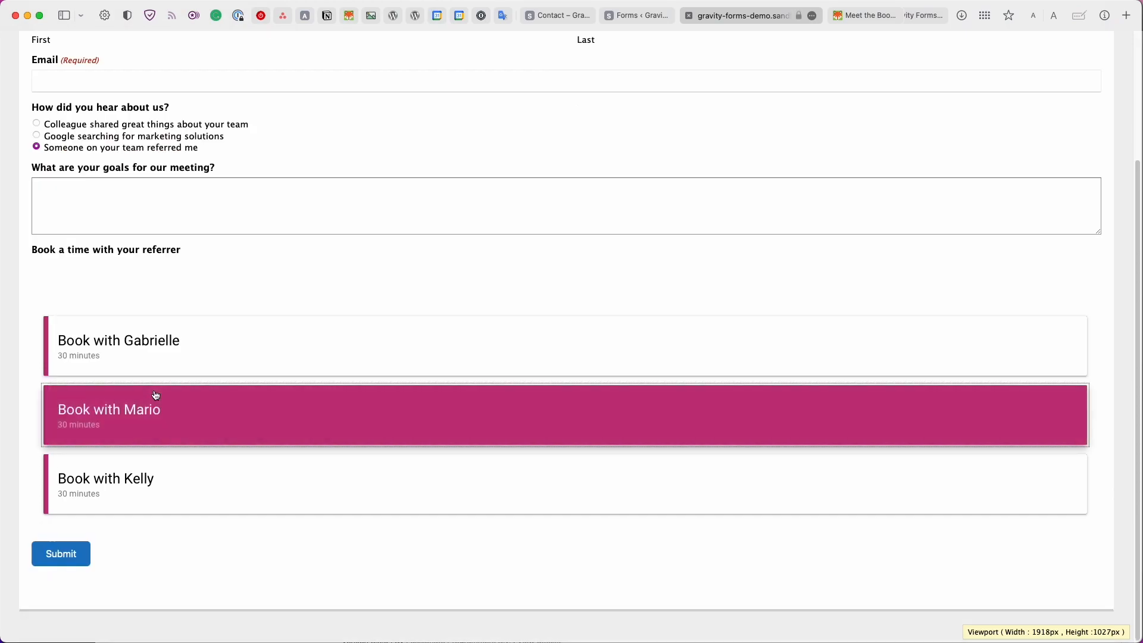
pyautogui.scroll(1, 156, 396)
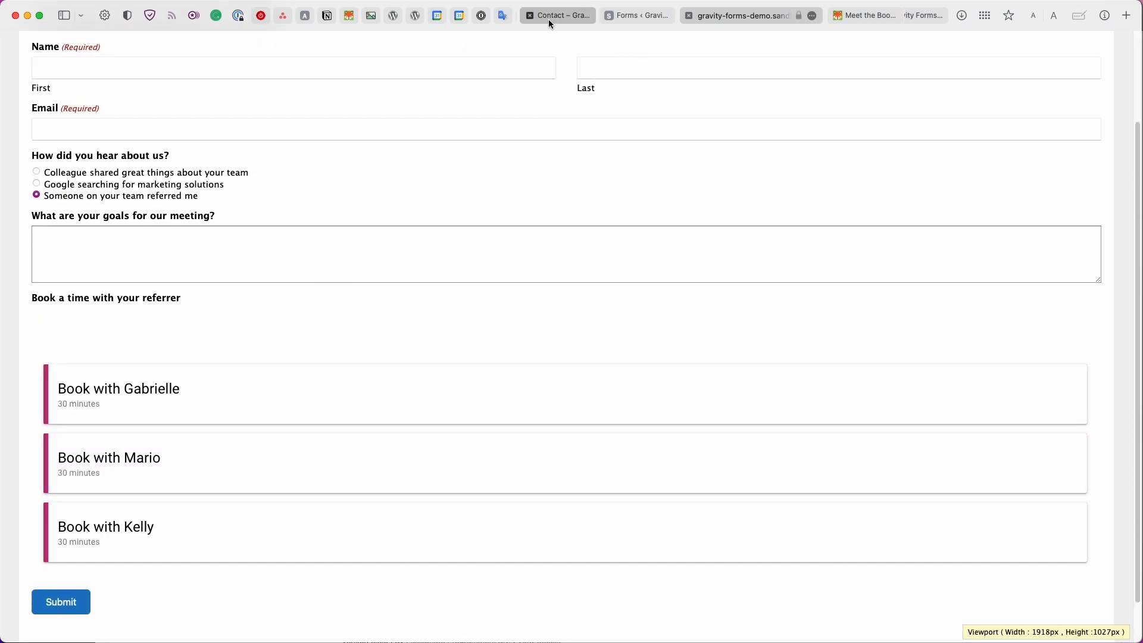
# Return to the live Contact page and open it in the block editor
pyautogui.click(549, 20)
pyautogui.scroll(-1, 429, 224)
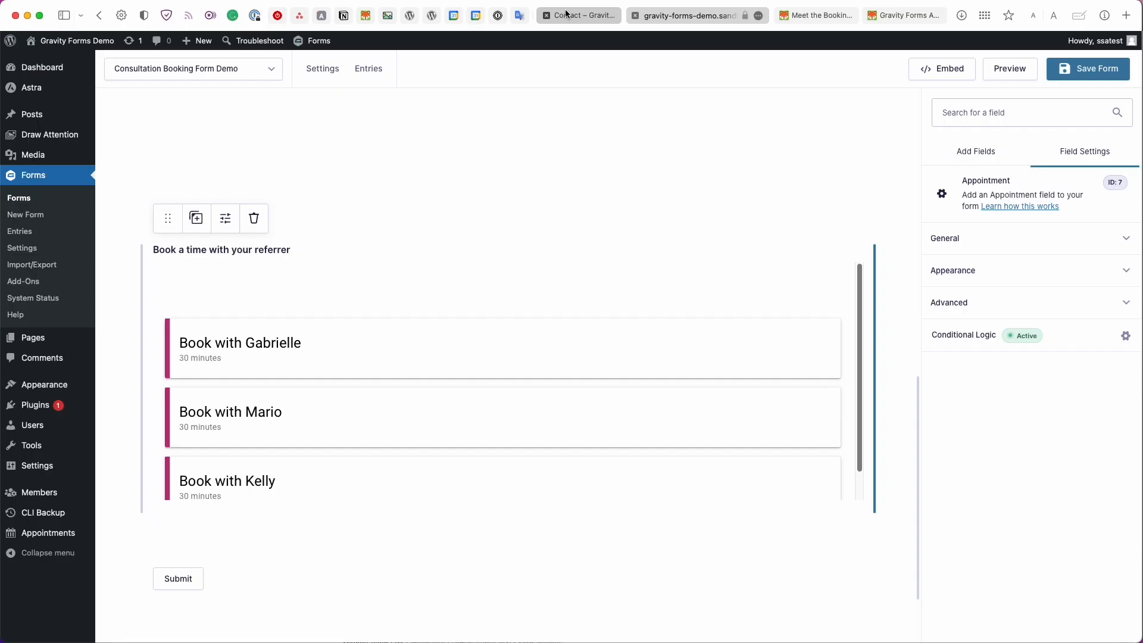
pyautogui.click(565, 12)
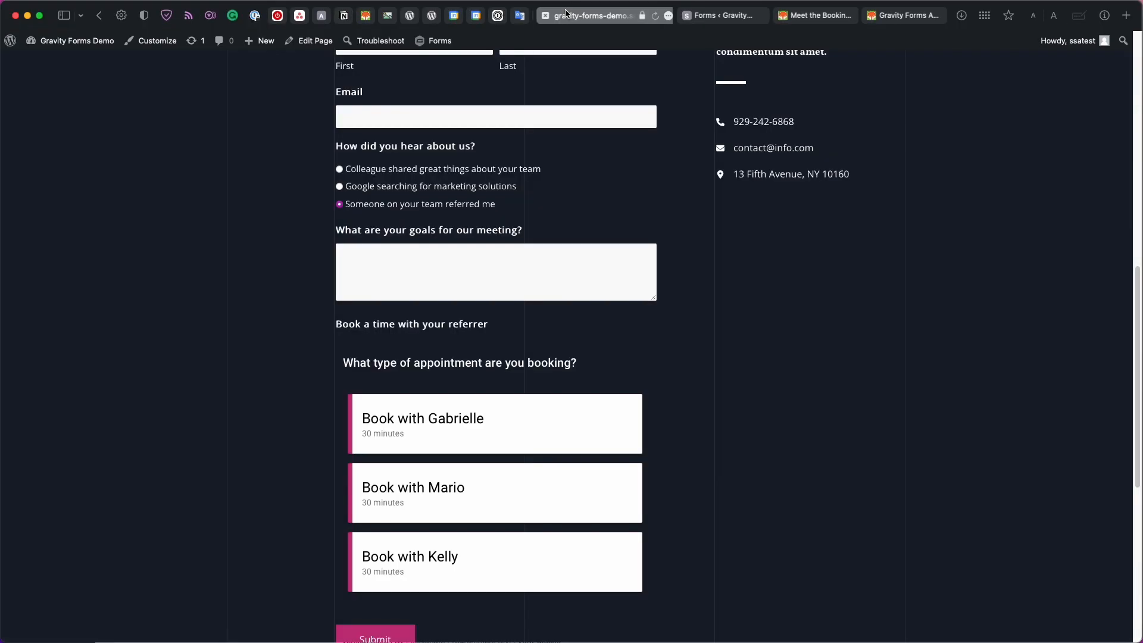
pyautogui.scroll(5, 580, 163)
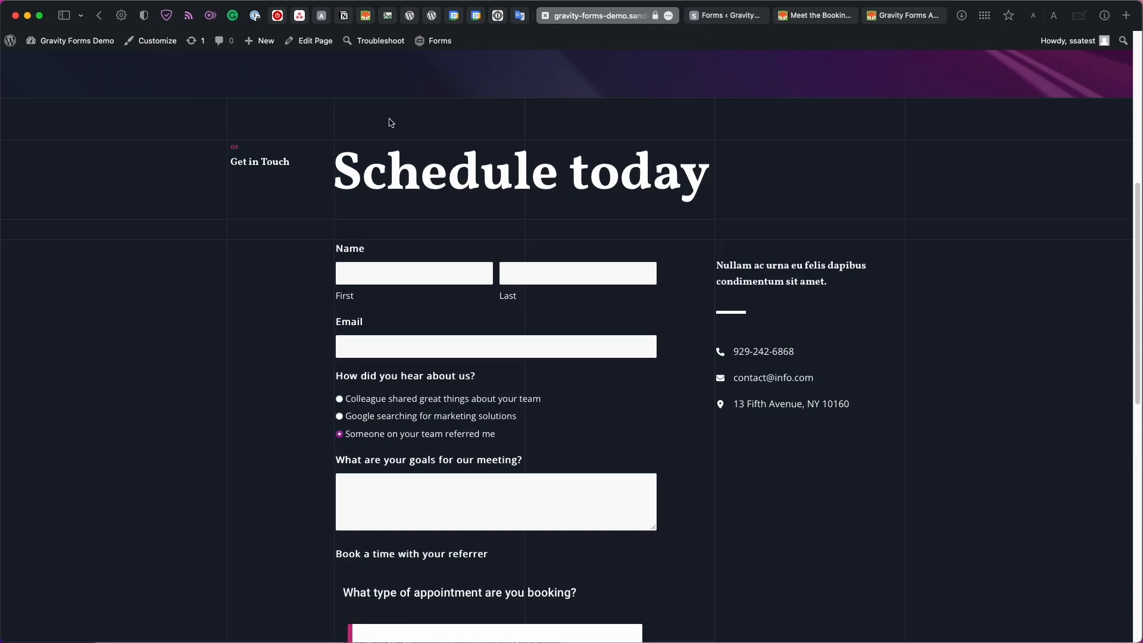
pyautogui.scroll(2, 485, 184)
pyautogui.scroll(5, 404, 165)
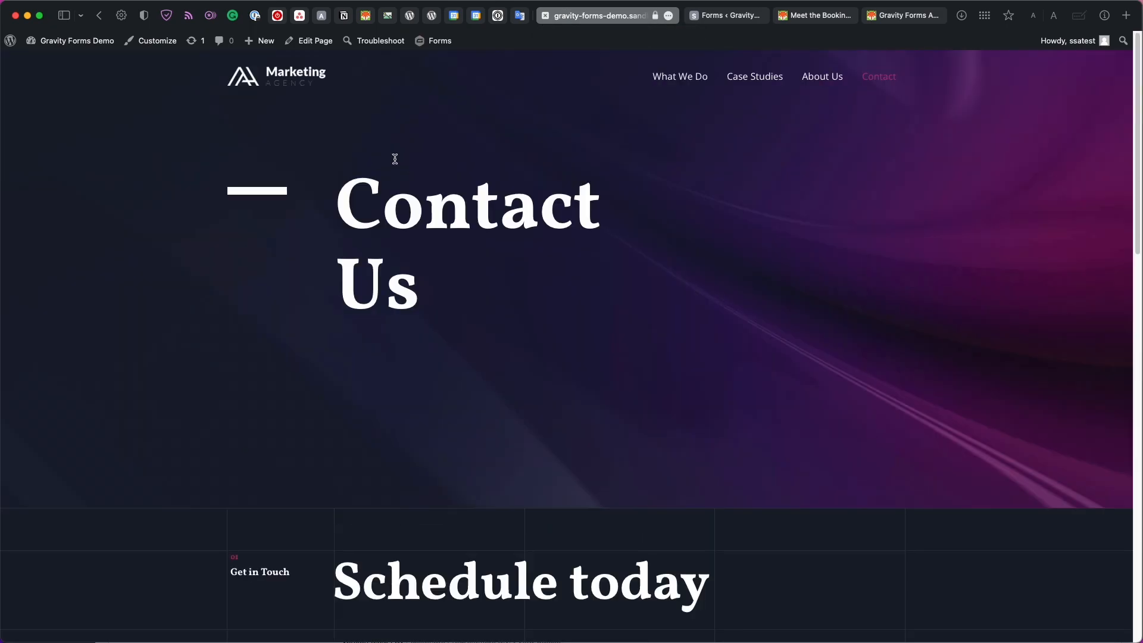
pyautogui.click(308, 40)
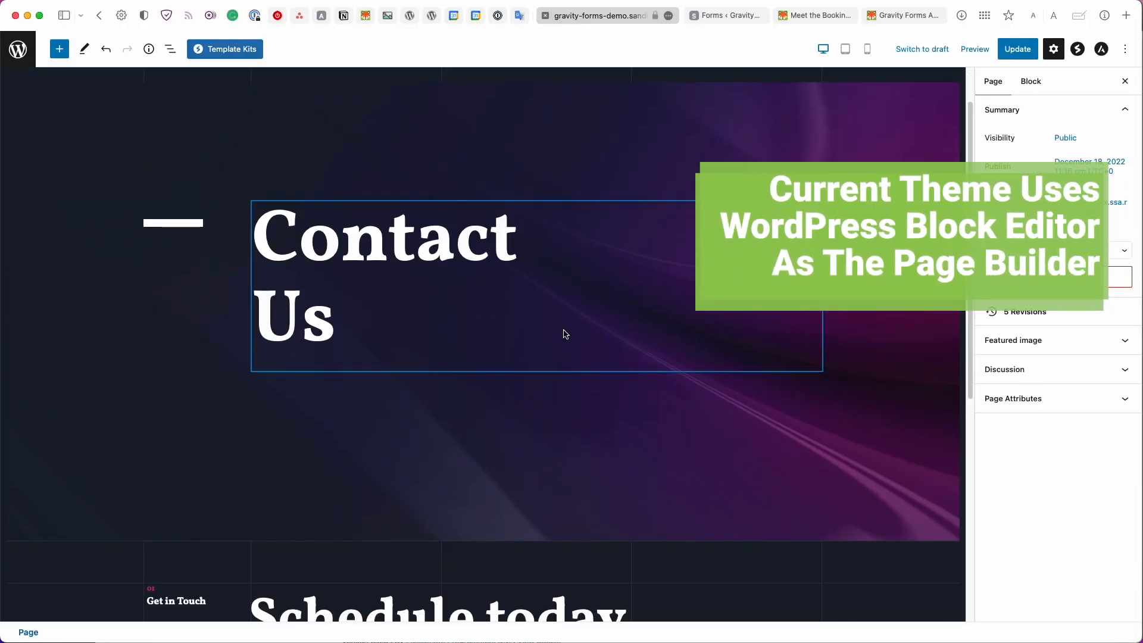
# Locate the Gravity Forms block under "Schedule today" and its parent container in the block structure, and search the block library for "gravit"
pyautogui.scroll(-5, 564, 334)
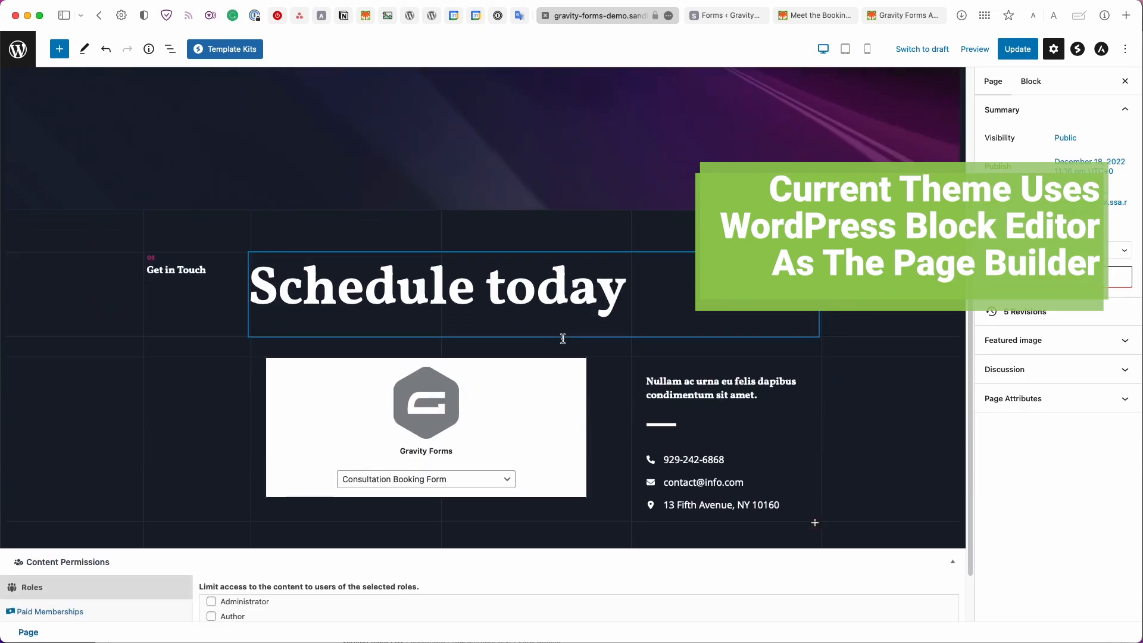
pyautogui.click(372, 385)
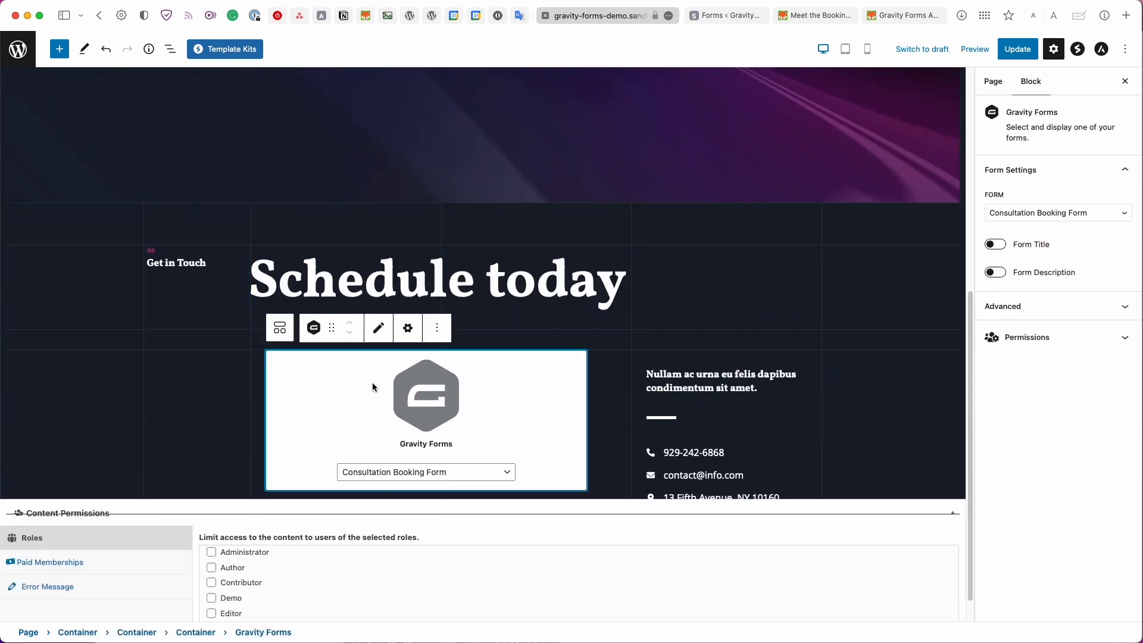
pyautogui.click(170, 48)
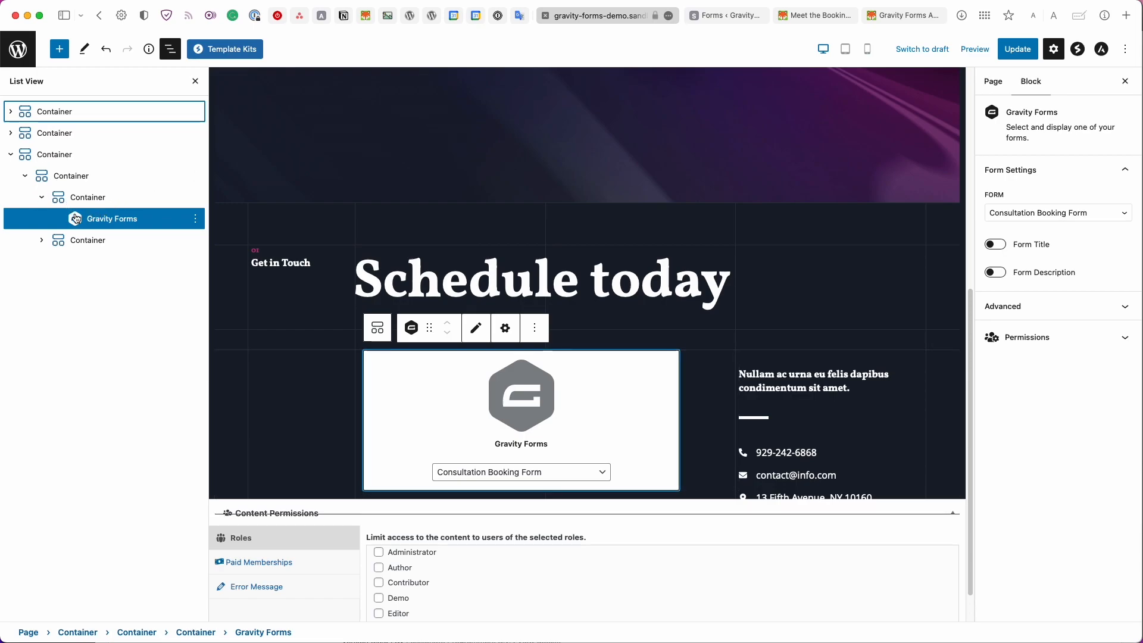
pyautogui.click(86, 197)
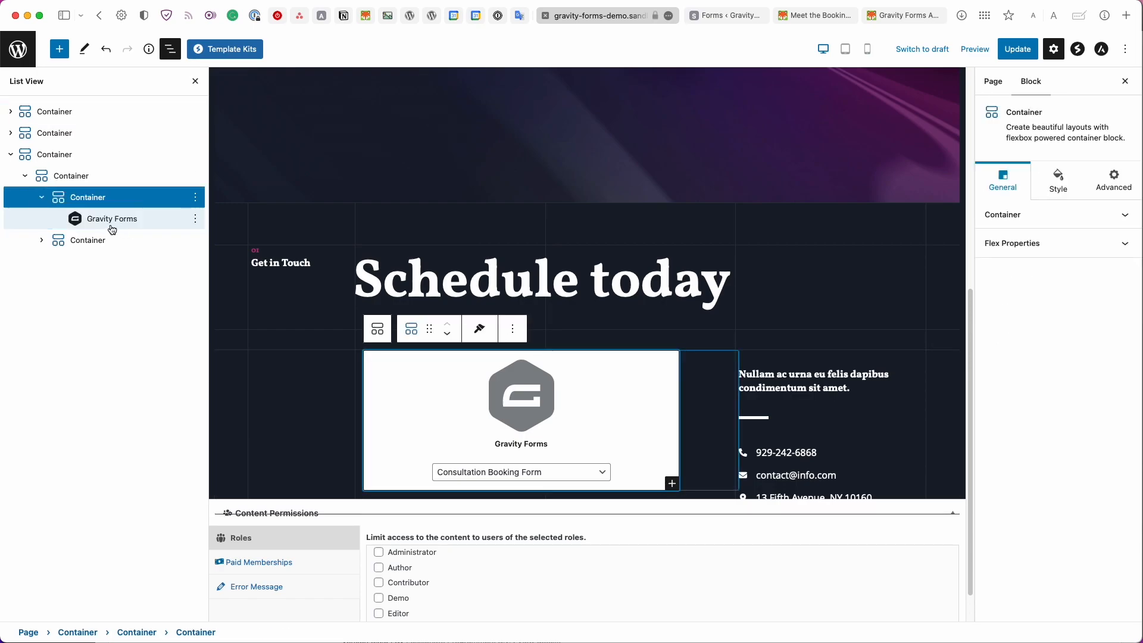
pyautogui.click(60, 50)
pyautogui.write('gravit')
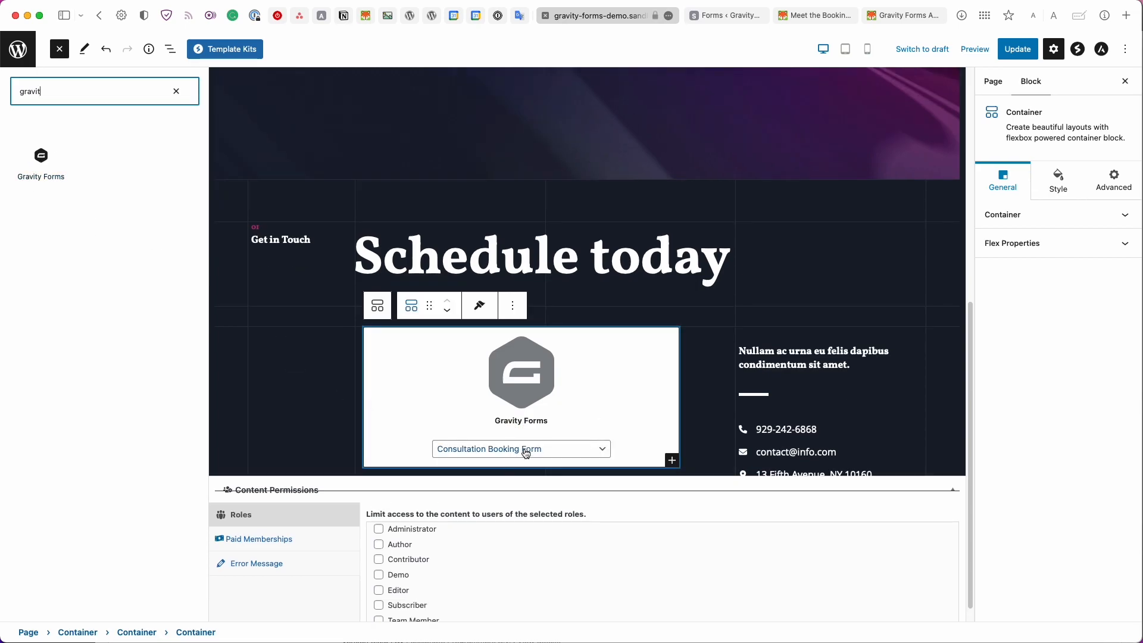
# Set the Contact page's existing Gravity Forms block to display "Consultation Booking Form Demo"
pyautogui.click(591, 384)
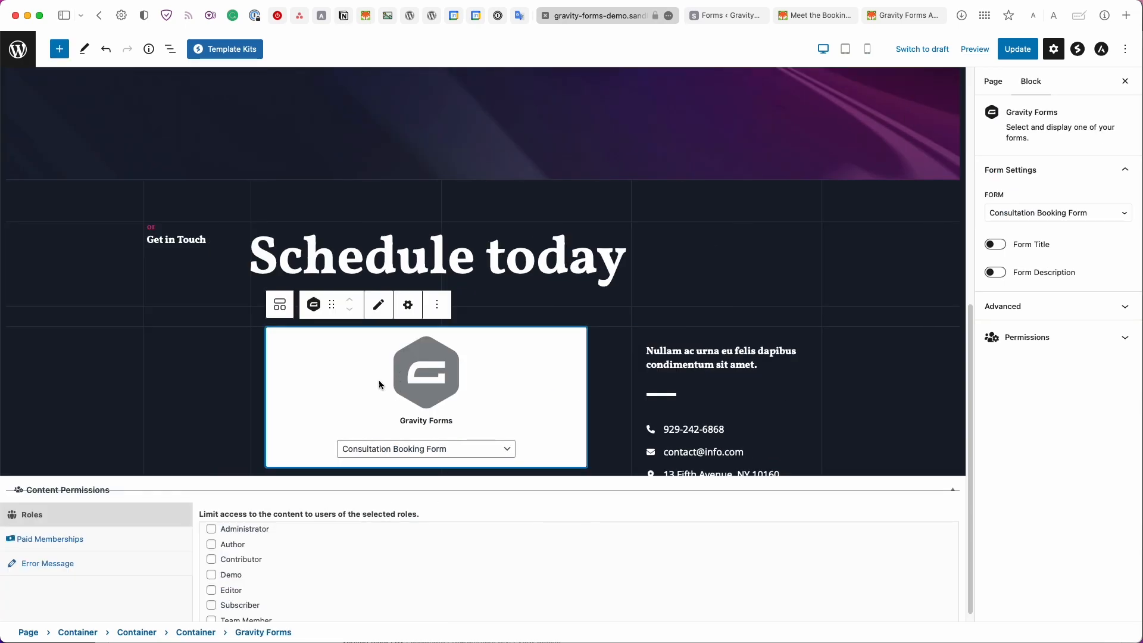
pyautogui.click(1069, 214)
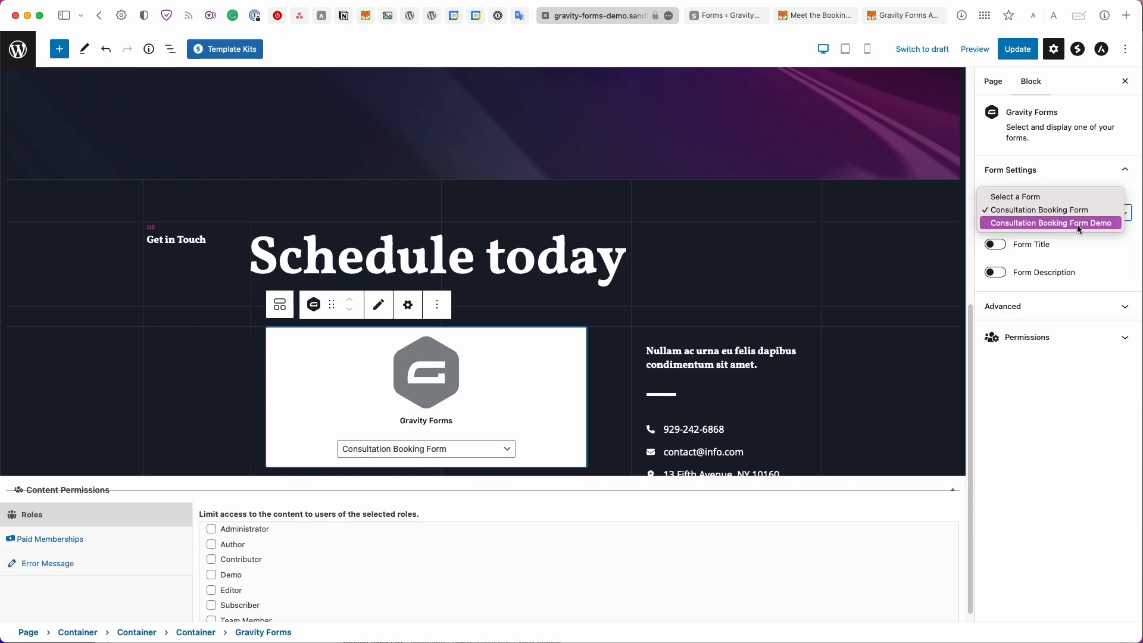
pyautogui.click(1076, 224)
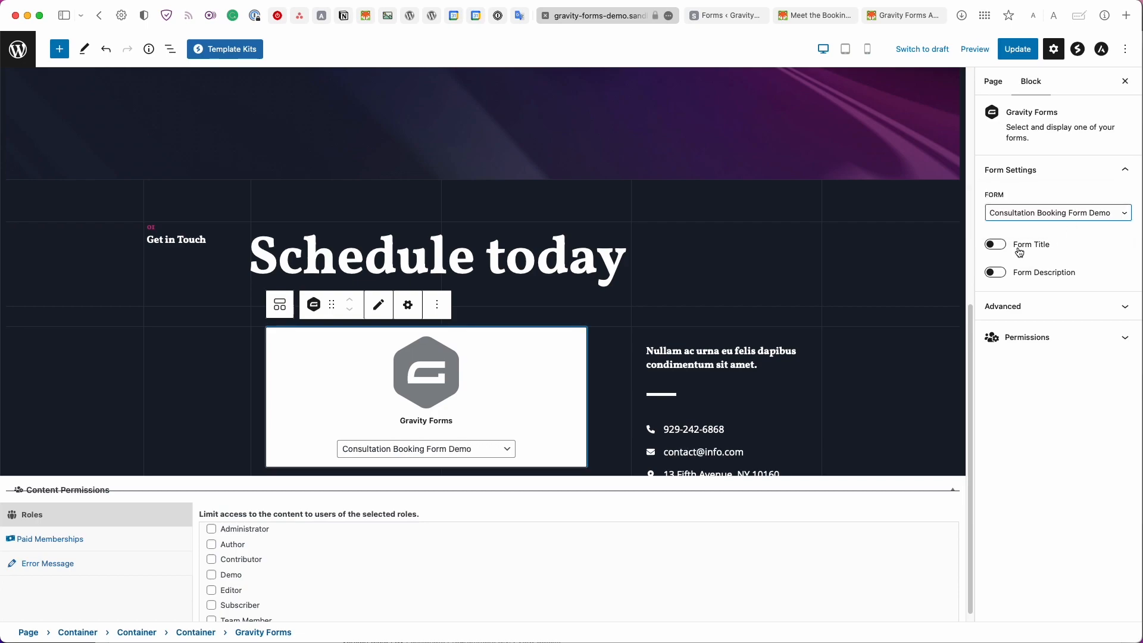
# Update the Contact page and open its live version to review the embedded booking form
pyautogui.scroll(-1, 510, 411)
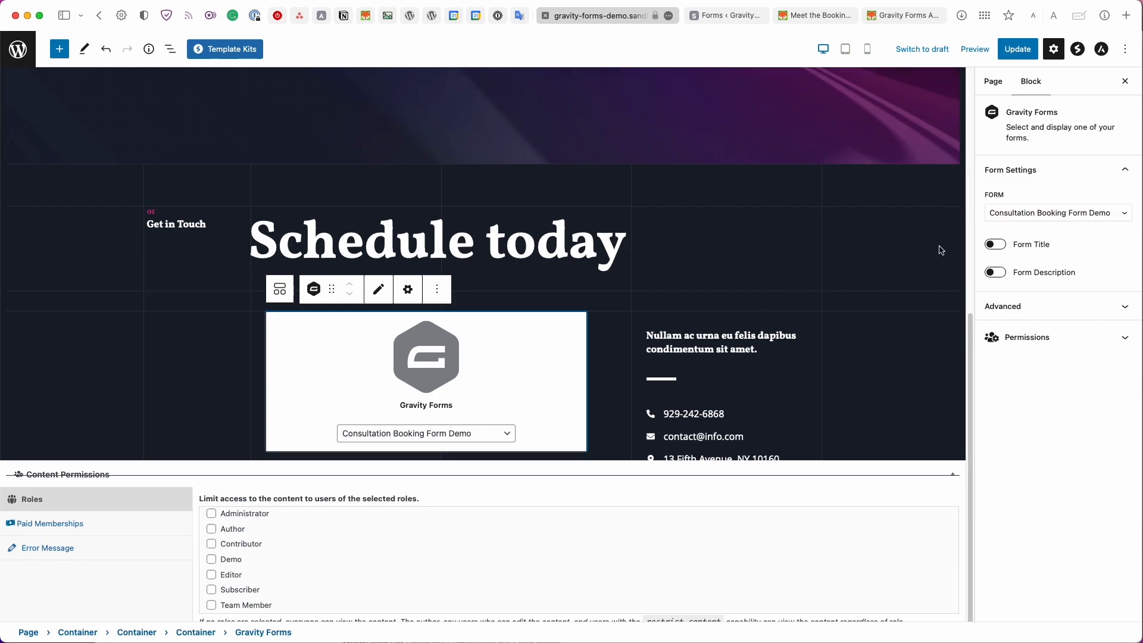
pyautogui.click(997, 249)
pyautogui.click(997, 248)
pyautogui.click(998, 274)
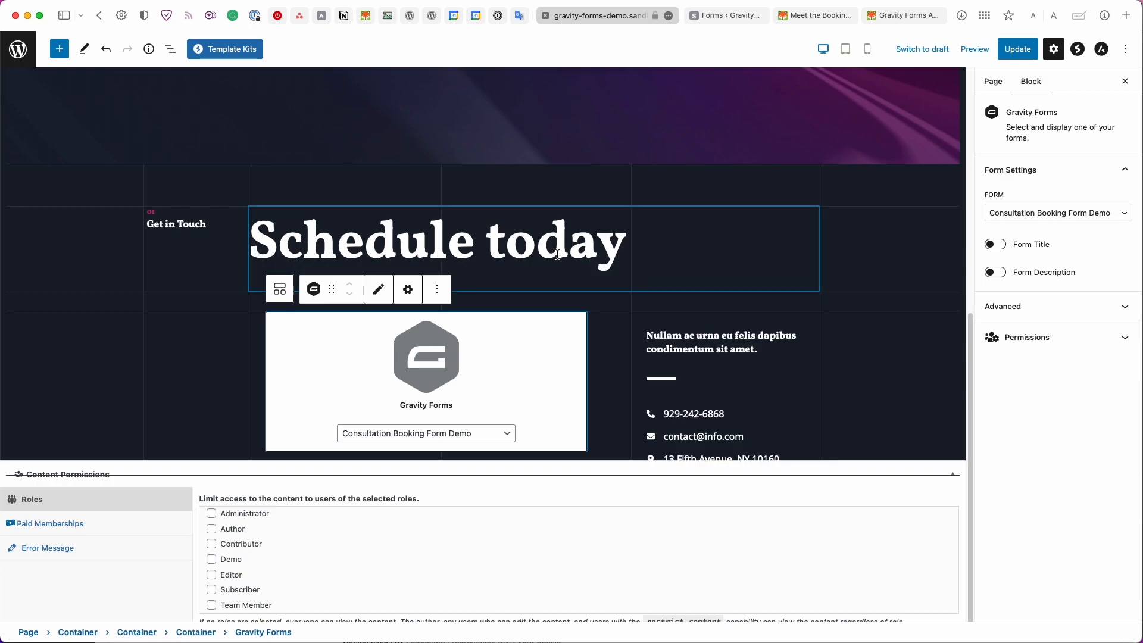
pyautogui.click(1019, 50)
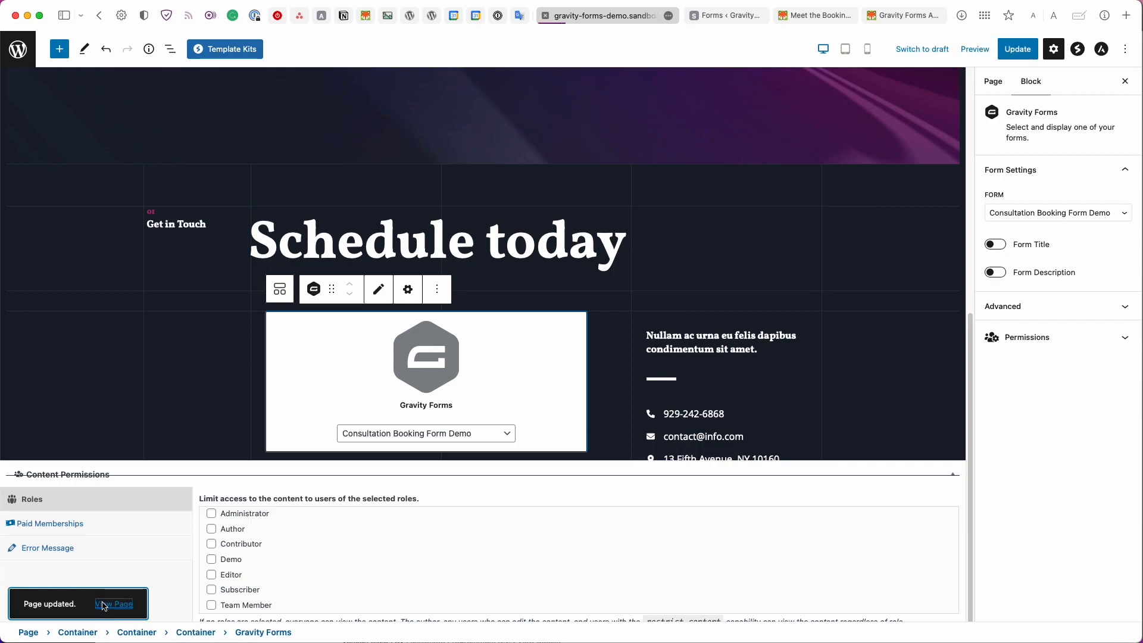
pyautogui.click(102, 605)
pyautogui.scroll(-5, 425, 403)
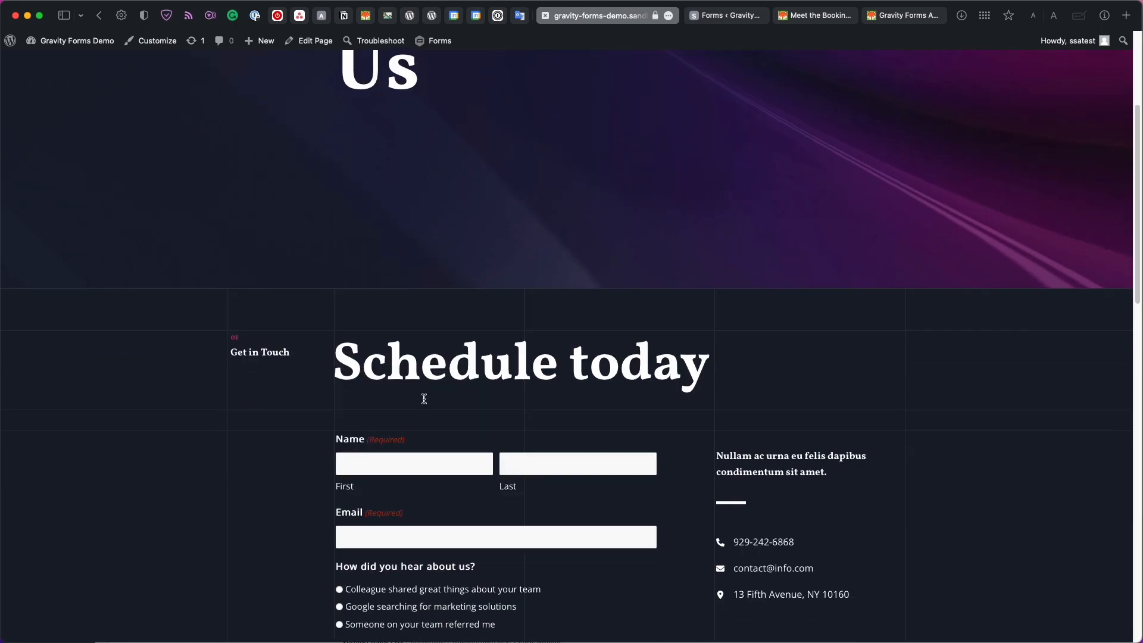
pyautogui.scroll(-9, 424, 399)
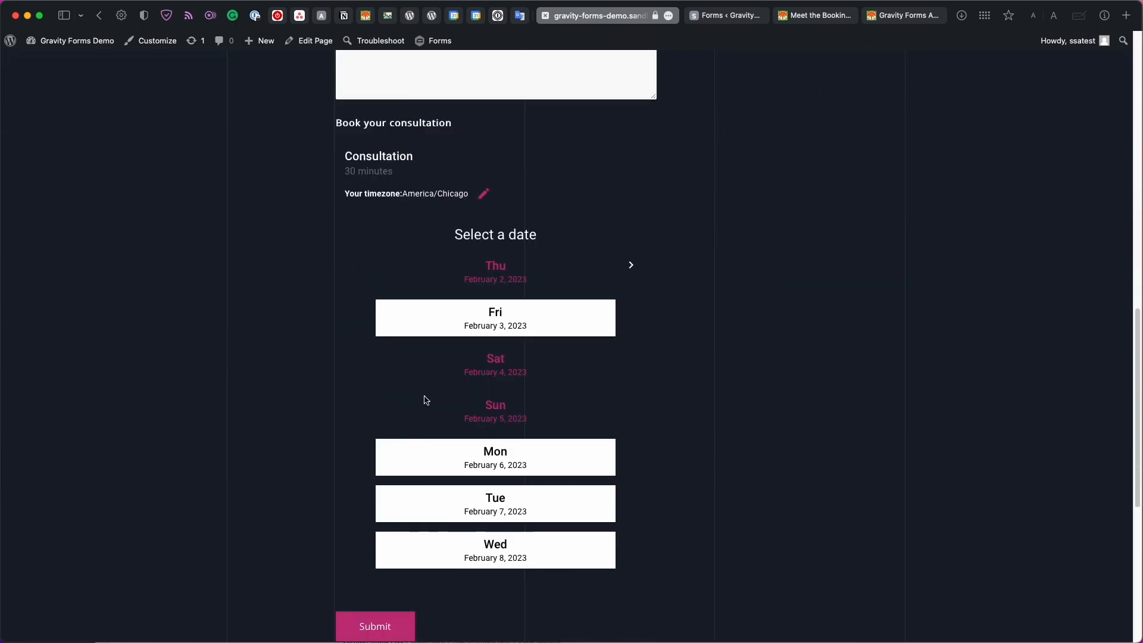
pyautogui.scroll(6, 425, 398)
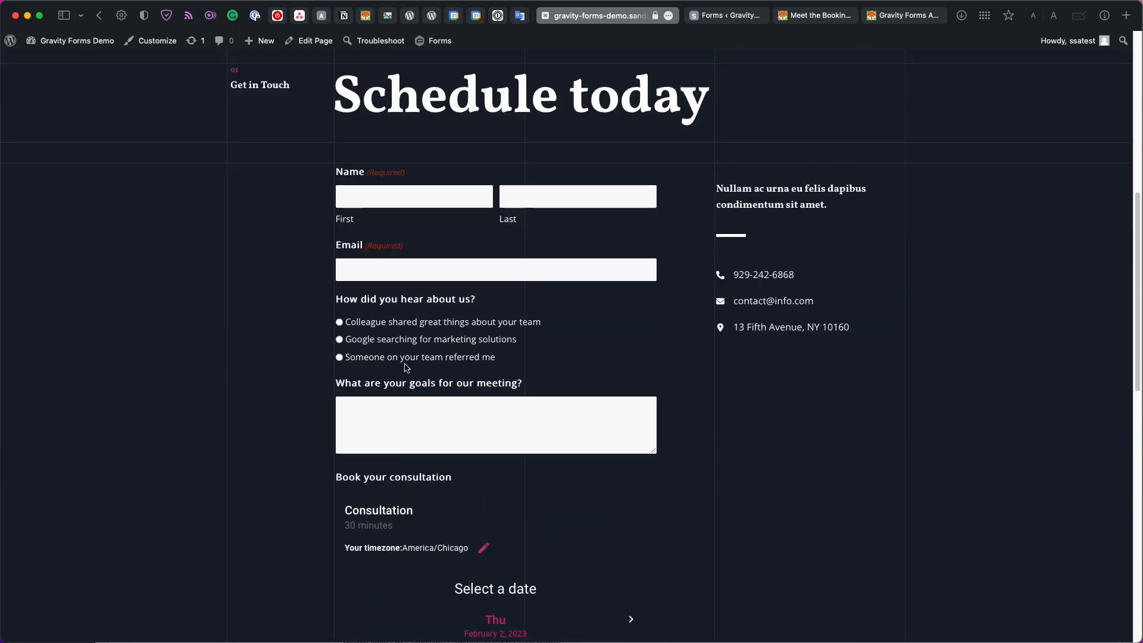
# Test the live form's conditional appointment fields by alternating between "Google searching for marketing solutions" and "Someone on your team referred me"
pyautogui.click(409, 361)
pyautogui.click(407, 341)
pyautogui.click(409, 356)
pyautogui.click(402, 344)
pyautogui.click(402, 358)
pyautogui.scroll(-3, 402, 357)
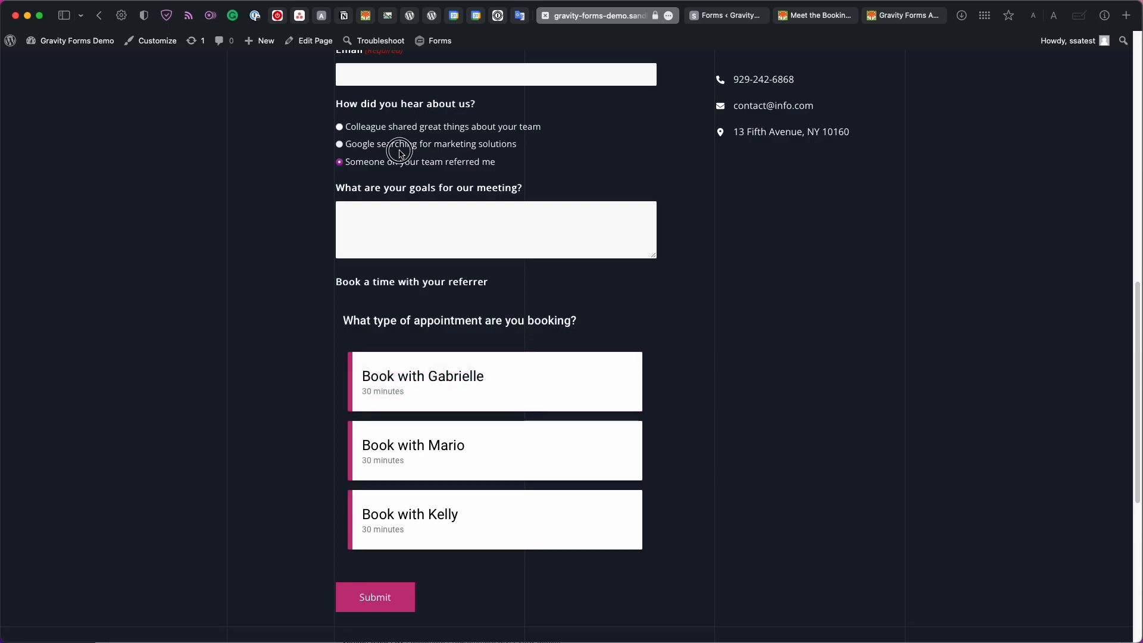
pyautogui.click(395, 146)
pyautogui.click(403, 163)
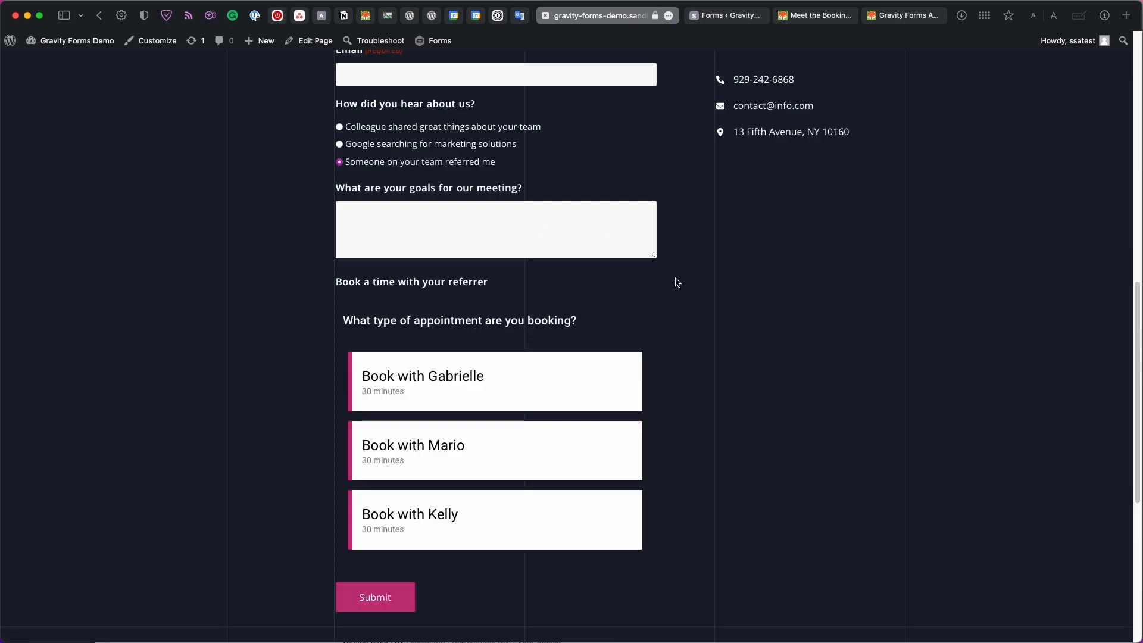
# Fill in the customer's first name, last name and e-mail address in the live booking form
pyautogui.scroll(8, 694, 268)
pyautogui.scroll(-3, 670, 281)
pyautogui.scroll(-2, 666, 278)
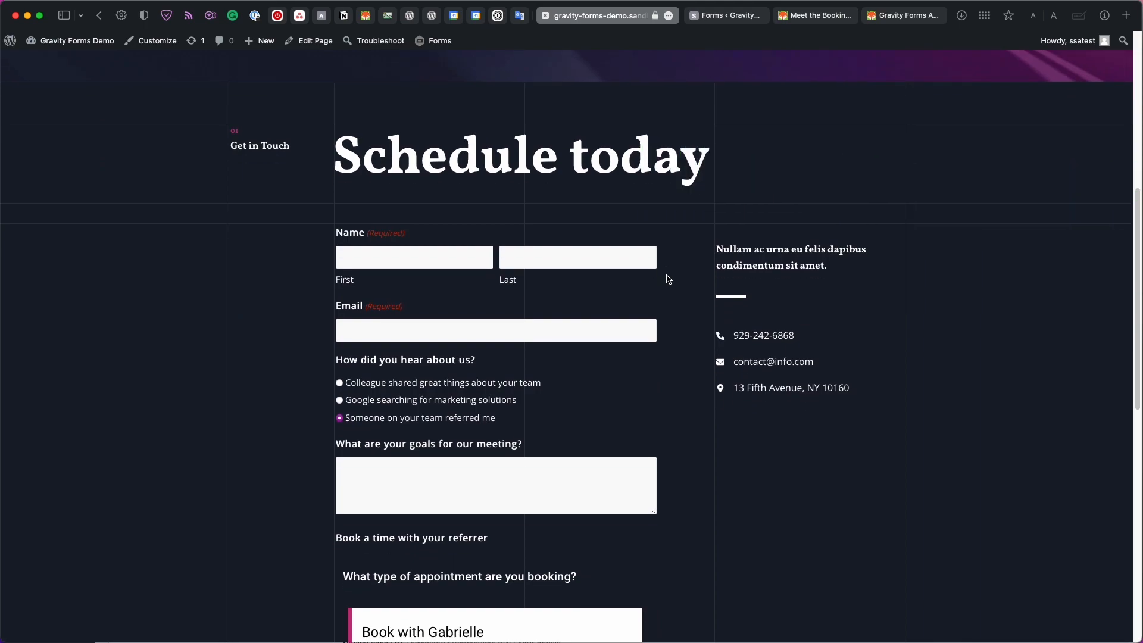
pyautogui.scroll(-1, 669, 283)
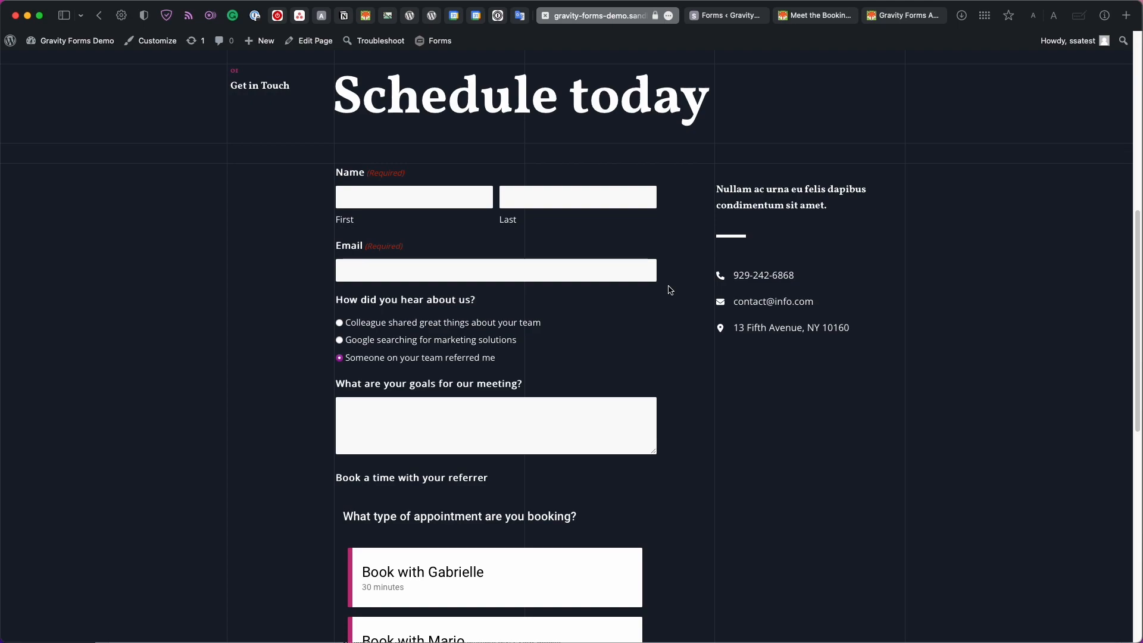
pyautogui.scroll(-1, 648, 293)
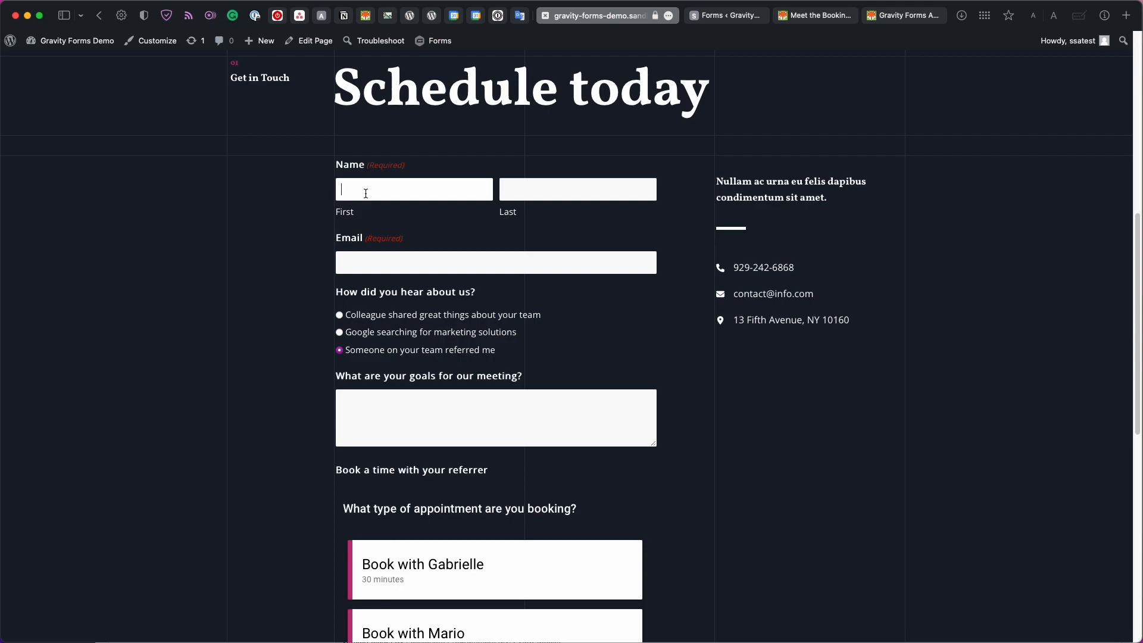
pyautogui.write('Natalie')
pyautogui.press('Tab')
pyautogui.write('G')
pyautogui.press('Tab')
pyautogui.write('natalie@example.com')
# Choose "Someone on your team referred me" as the referral source and enter "Discuss marketing :)" as the meeting goals
pyautogui.scroll(-3, 409, 266)
pyautogui.click(410, 263)
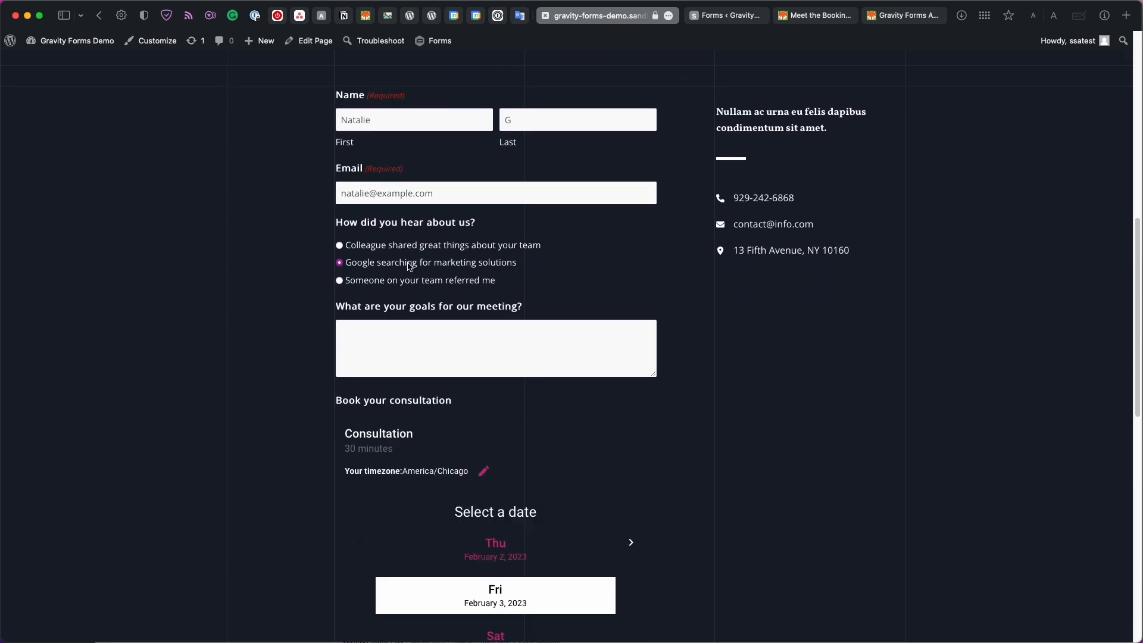
pyautogui.click(411, 281)
pyautogui.scroll(-5, 411, 273)
pyautogui.click(363, 213)
pyautogui.write('Discuss marketing :)')
# Select the first referrer's appointment type, pick February 16, 2023 at 9:30 am, and submit the form
pyautogui.scroll(-2, 442, 396)
pyautogui.click(487, 320)
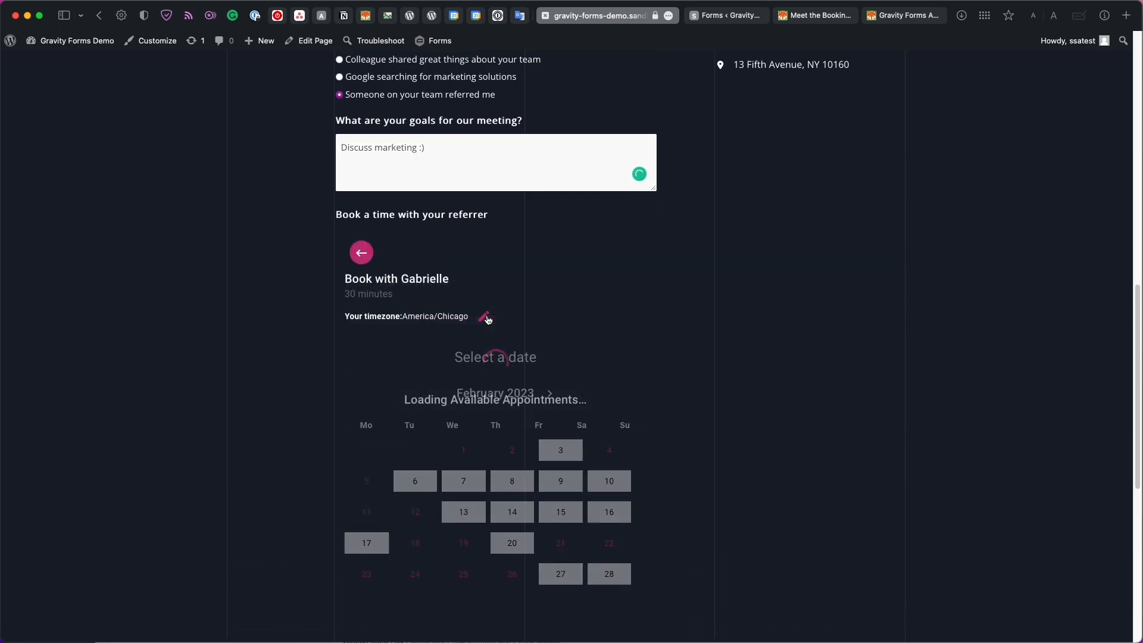
pyautogui.scroll(-8, 595, 357)
pyautogui.click(611, 329)
pyautogui.click(424, 281)
pyautogui.scroll(10, 420, 263)
pyautogui.click(386, 573)
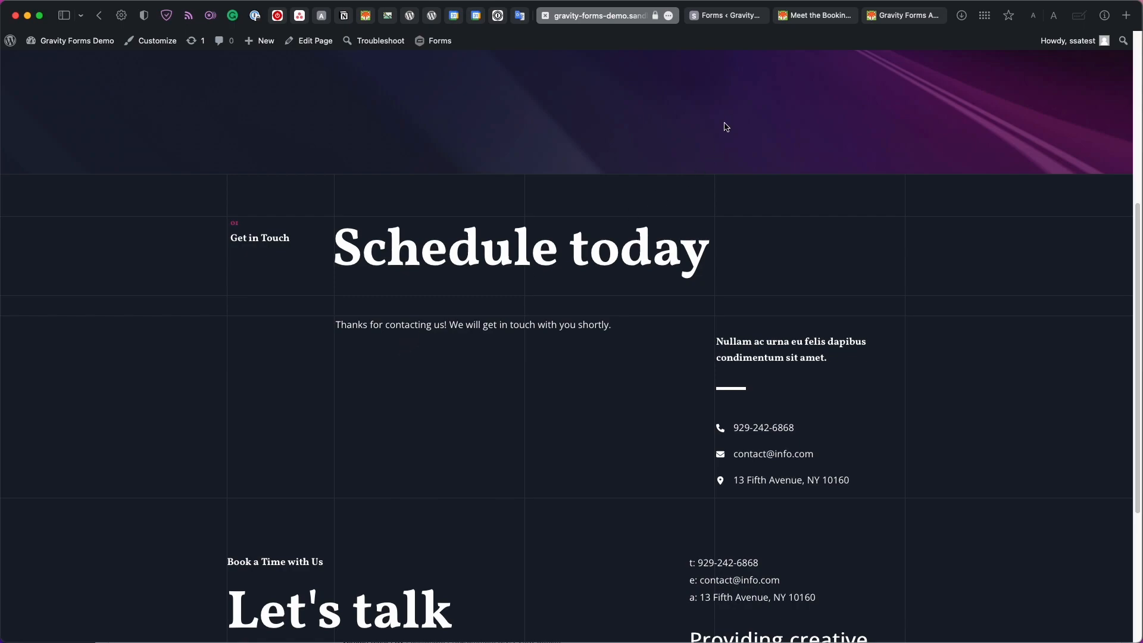
# Return to the form editor and start a new confirmation for the form with its type set to Redirect
pyautogui.click(723, 16)
pyautogui.moveTo(310, 78)
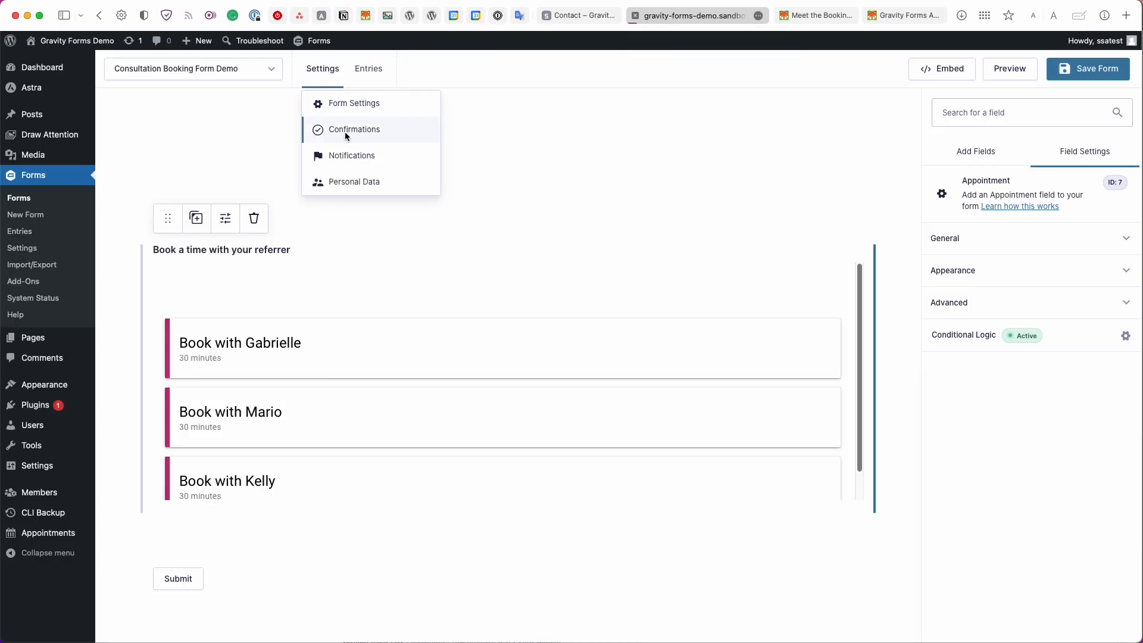
pyautogui.click(330, 132)
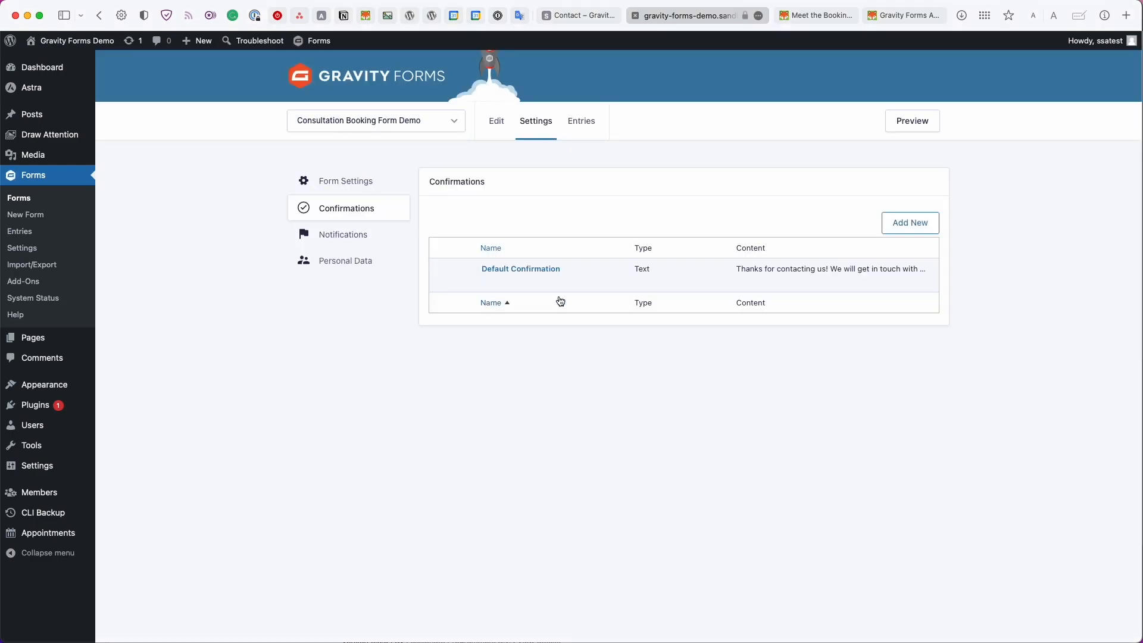
pyautogui.click(894, 231)
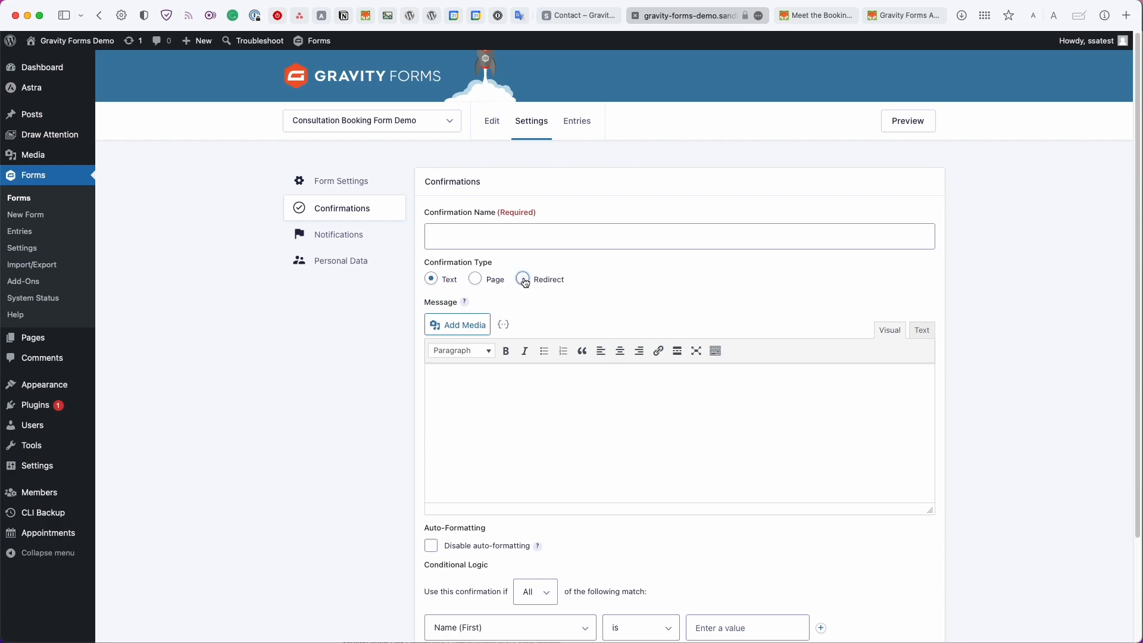
pyautogui.click(556, 286)
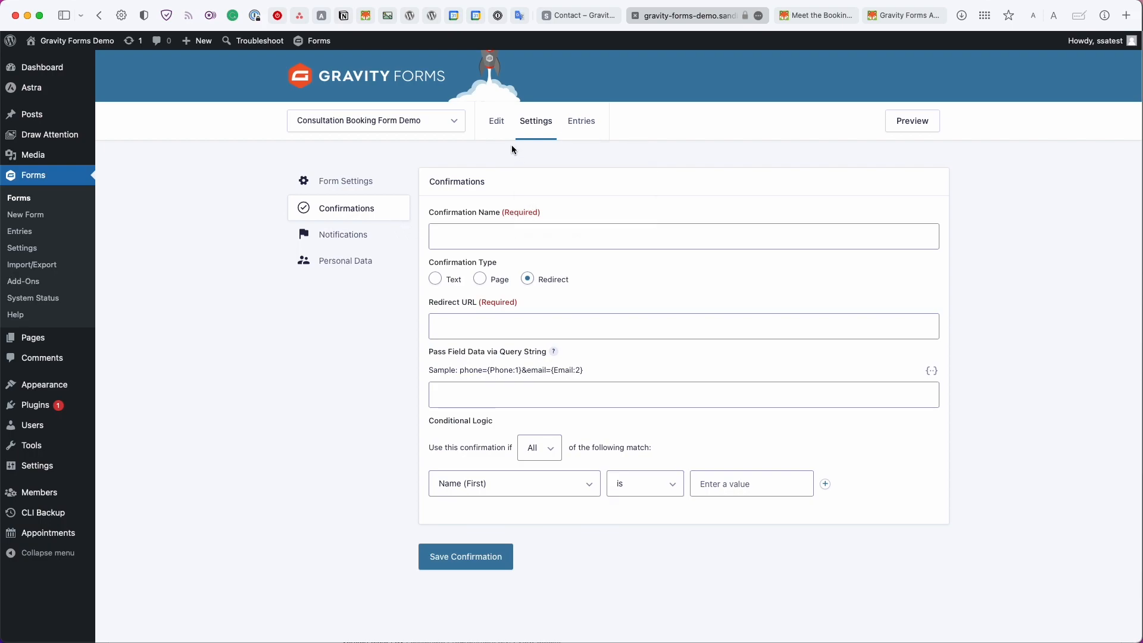
# Leave the unsaved confirmation, open the submitted entry in the form's entries, and review its booked time and notes
pyautogui.click(565, 129)
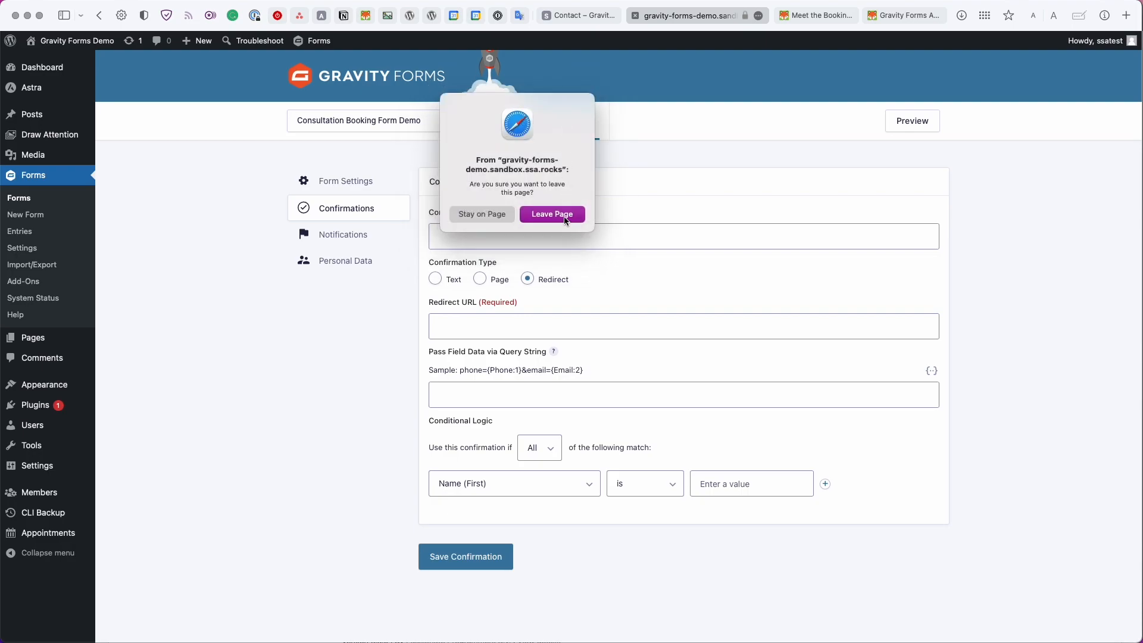
pyautogui.click(562, 215)
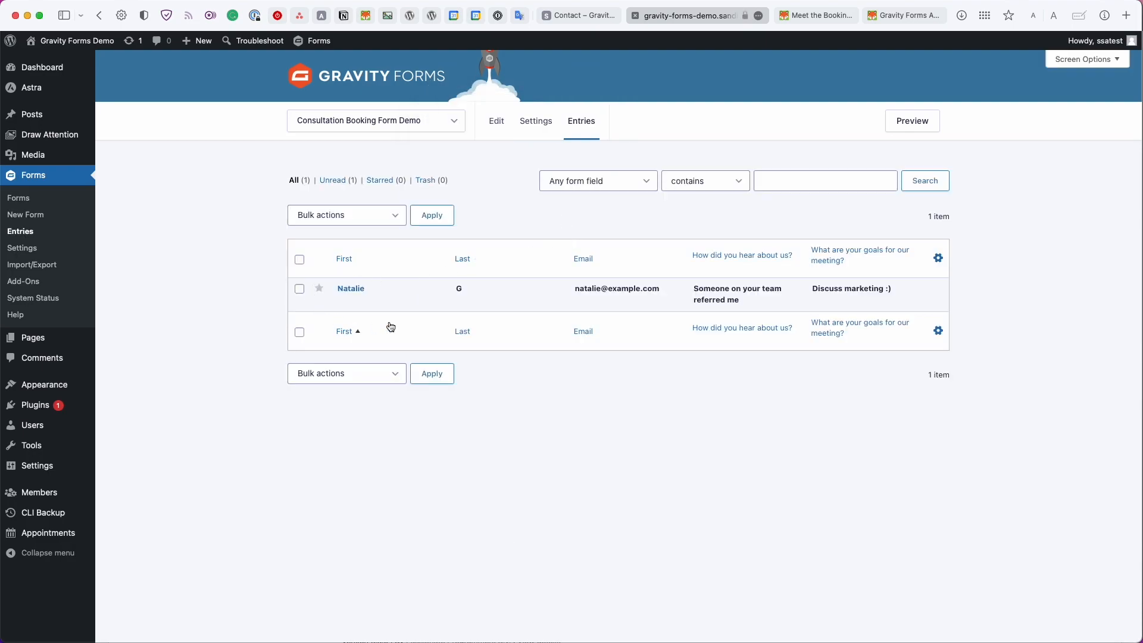
pyautogui.click(339, 300)
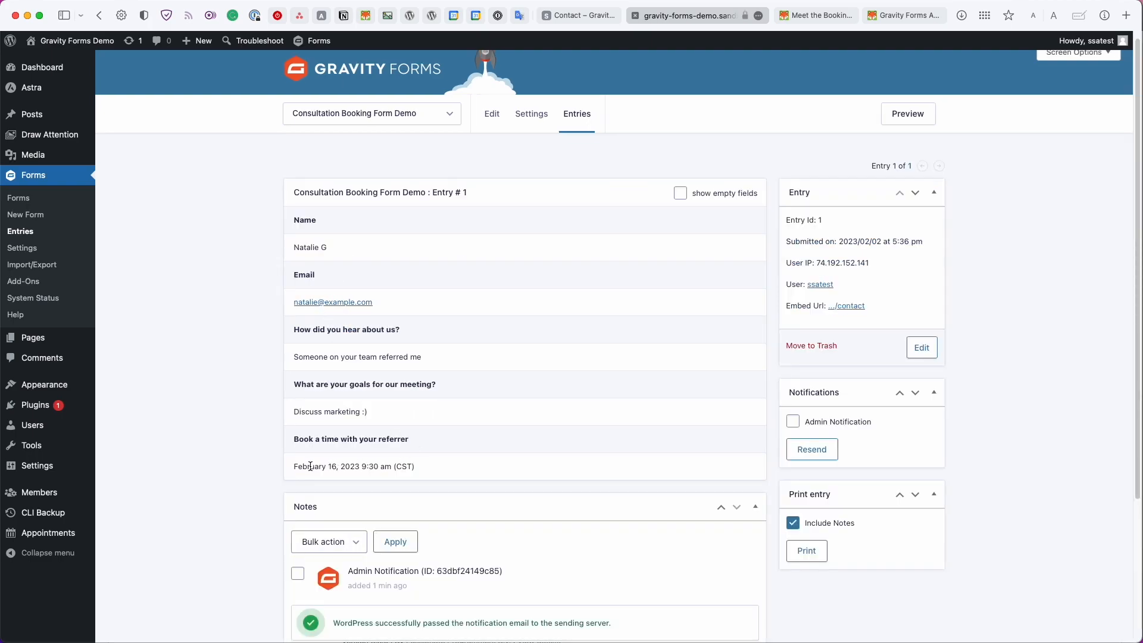
pyautogui.moveTo(293, 466); pyautogui.dragTo(418, 468)
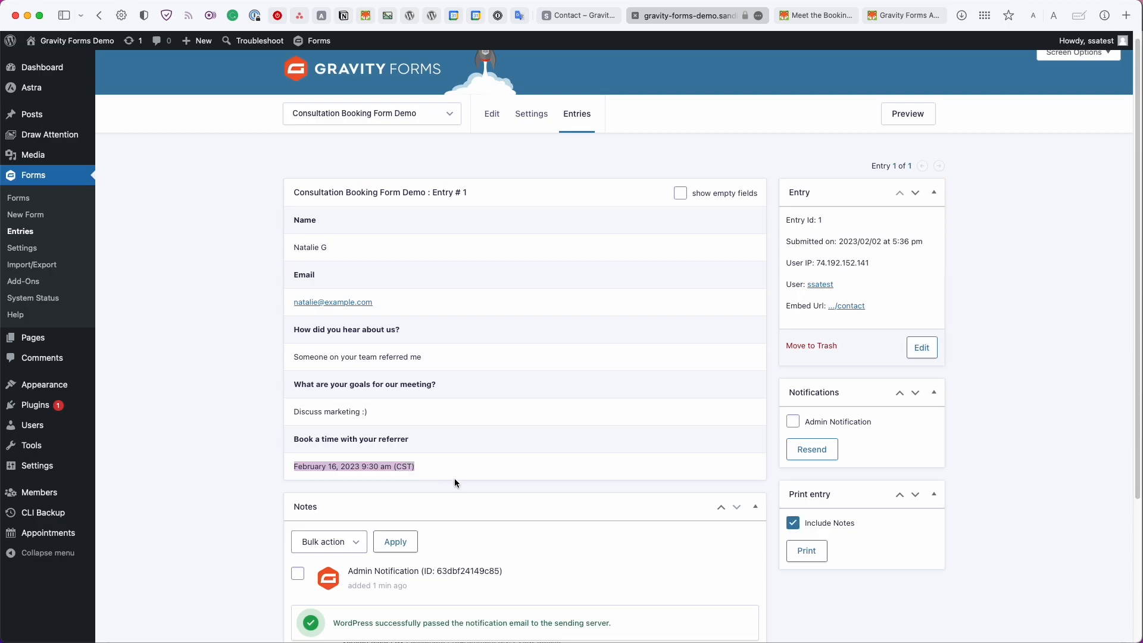
pyautogui.scroll(-2, 455, 482)
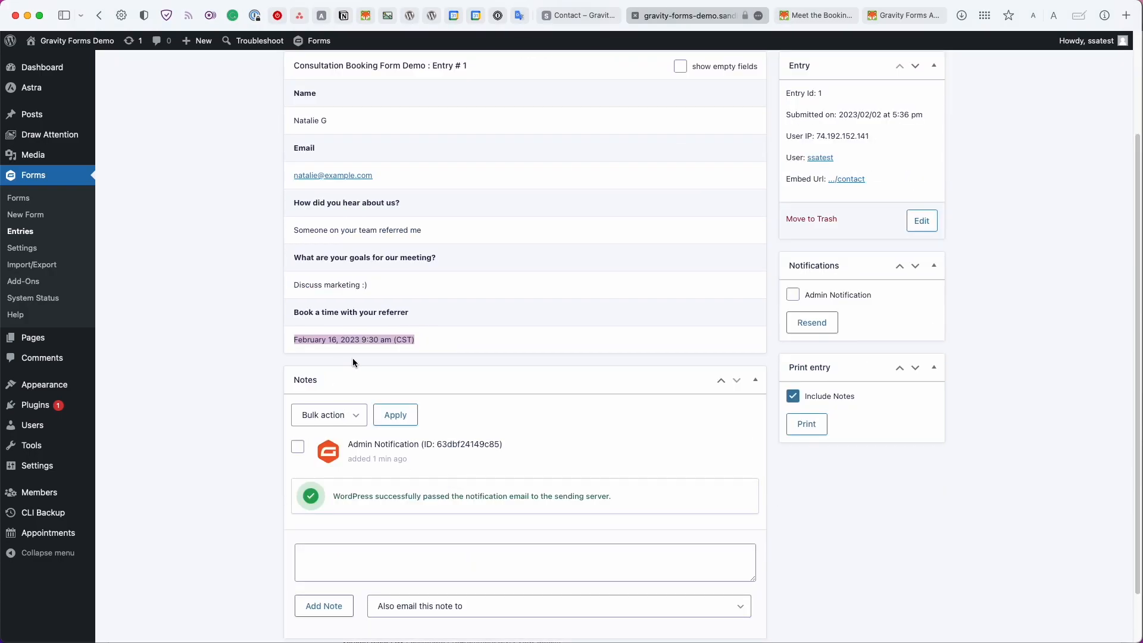
pyautogui.scroll(2, 352, 358)
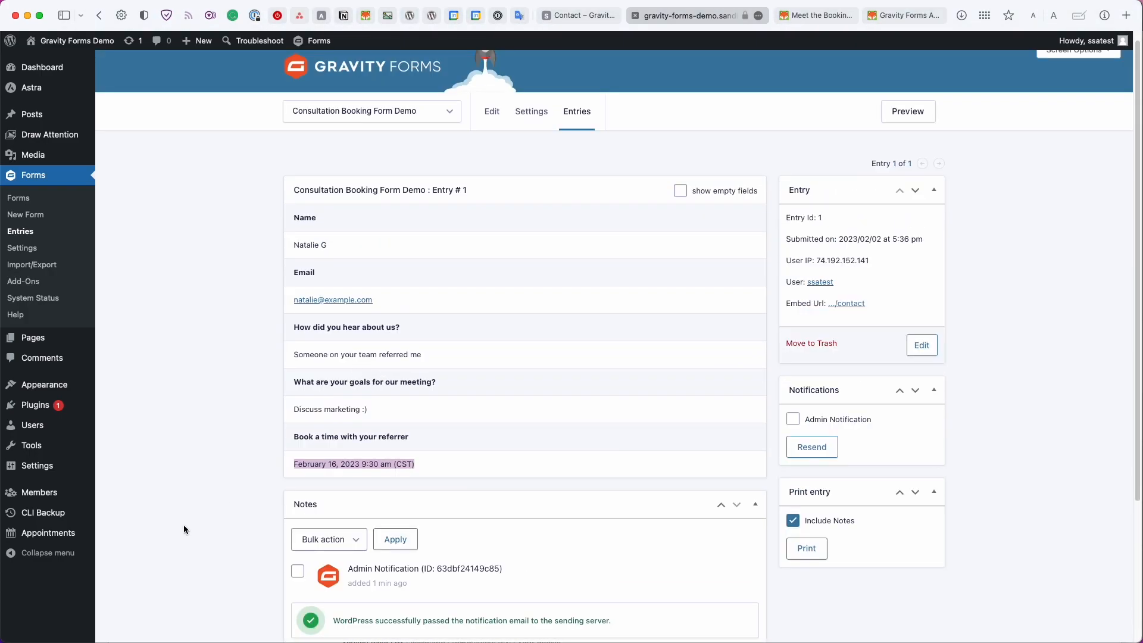
# Open the Simply Schedule Appointments list and expand the pending form submission for February 3, 2023 12:00 pm to read its status
pyautogui.click(76, 537)
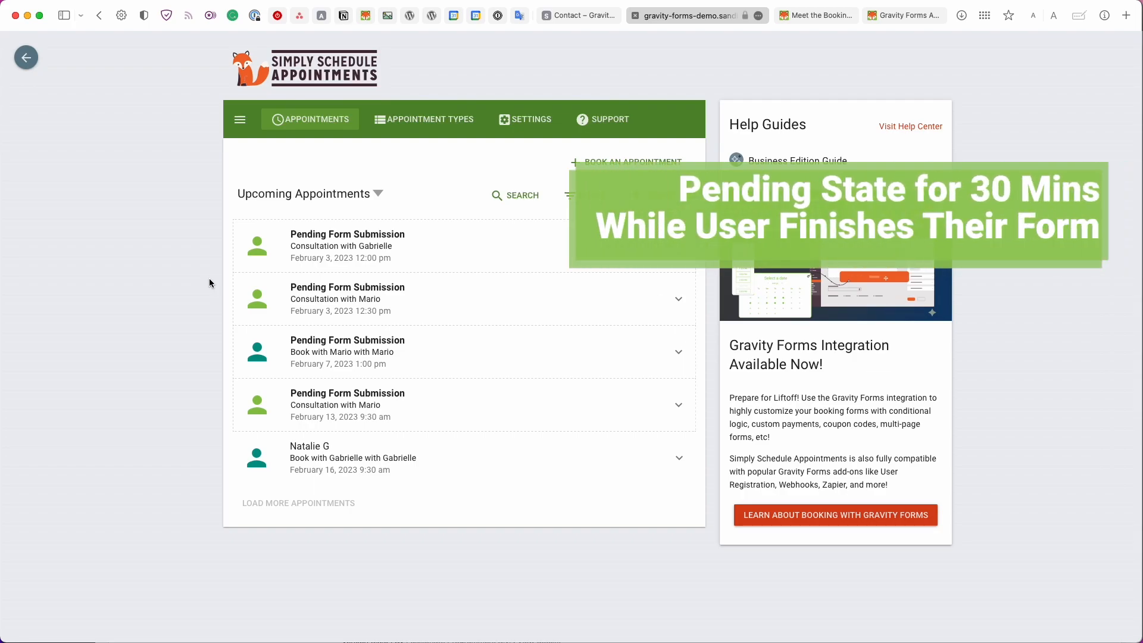
pyautogui.click(265, 271)
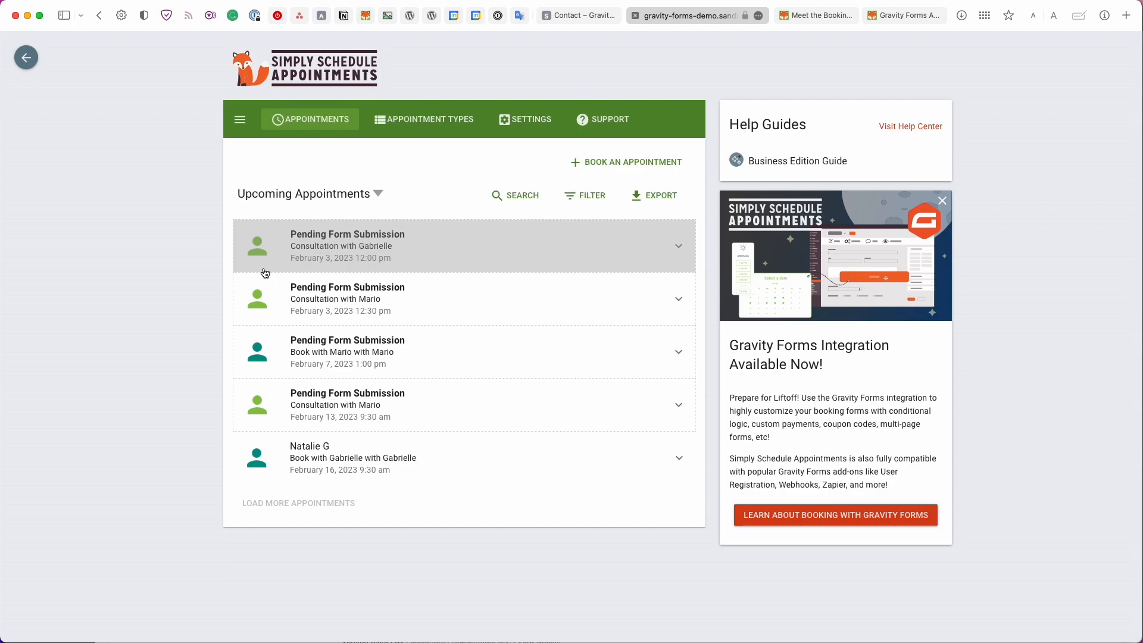
pyautogui.click(264, 272)
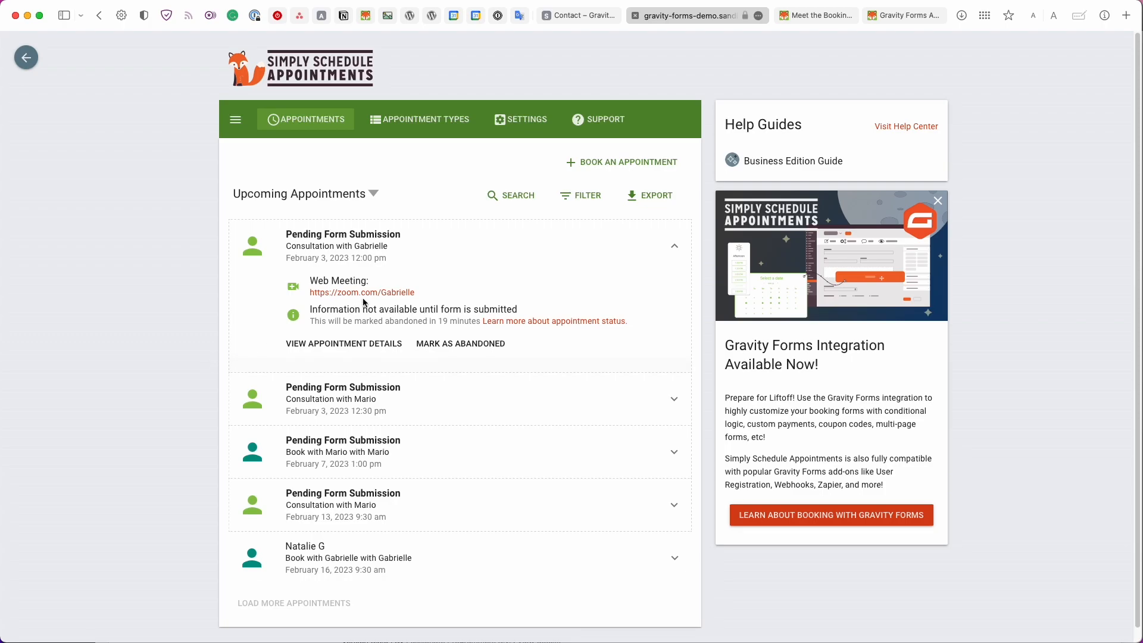
pyautogui.moveTo(367, 320); pyautogui.dragTo(418, 319)
pyautogui.click(418, 317)
pyautogui.scroll(-1, 418, 322)
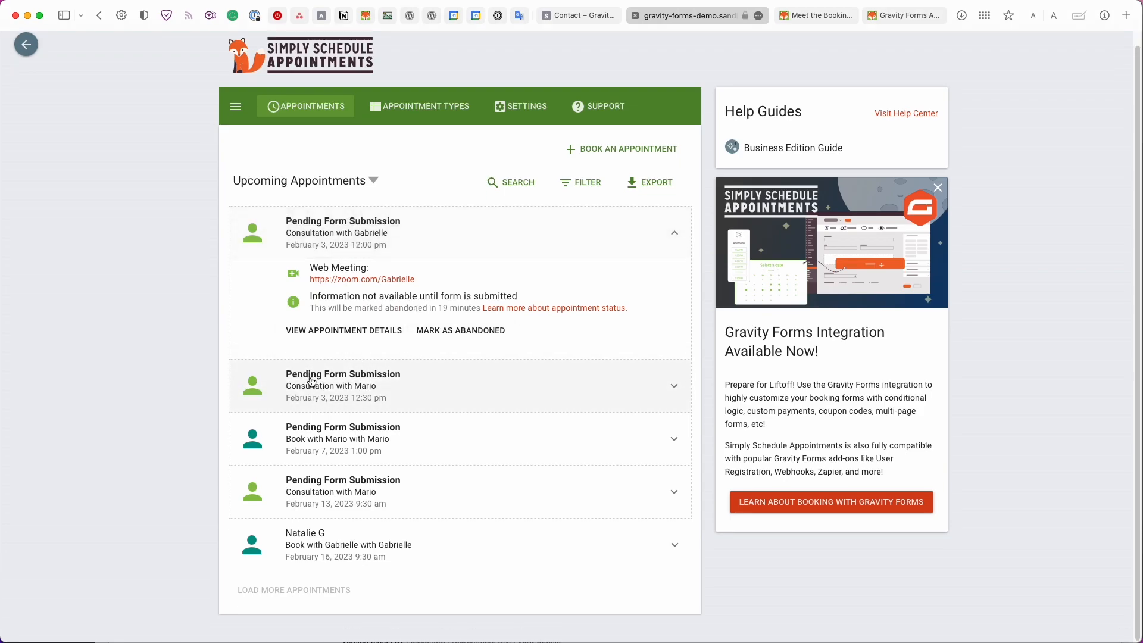
# Expand the booked February 16, 2023 9:30 am appointment and review its full appointment details
pyautogui.click(427, 553)
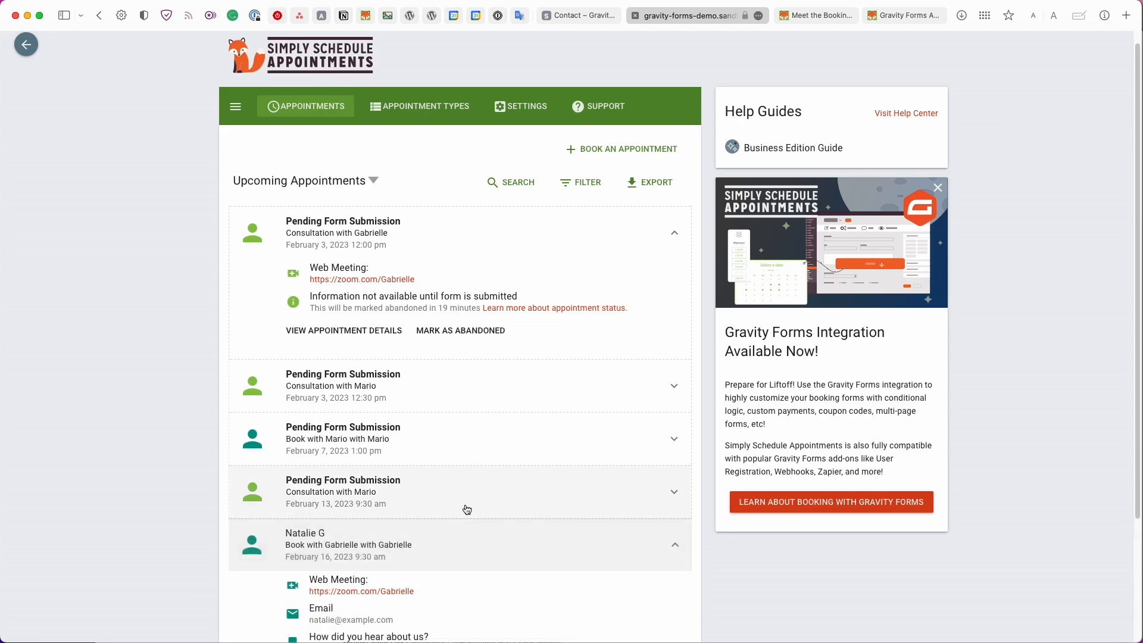
pyautogui.scroll(-3, 452, 510)
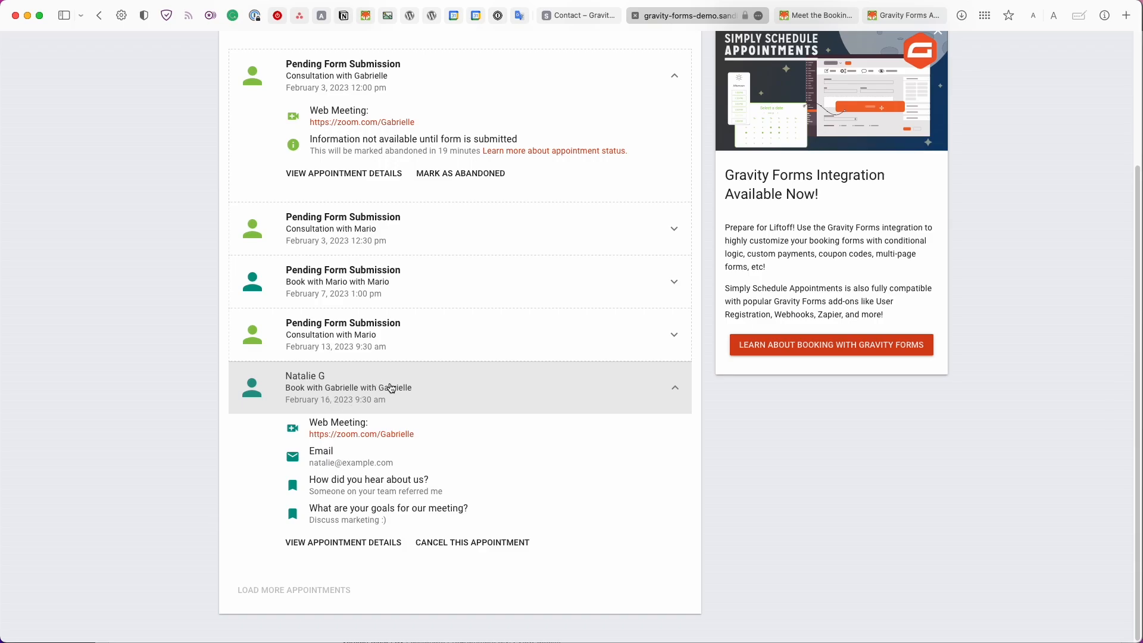
pyautogui.click(322, 536)
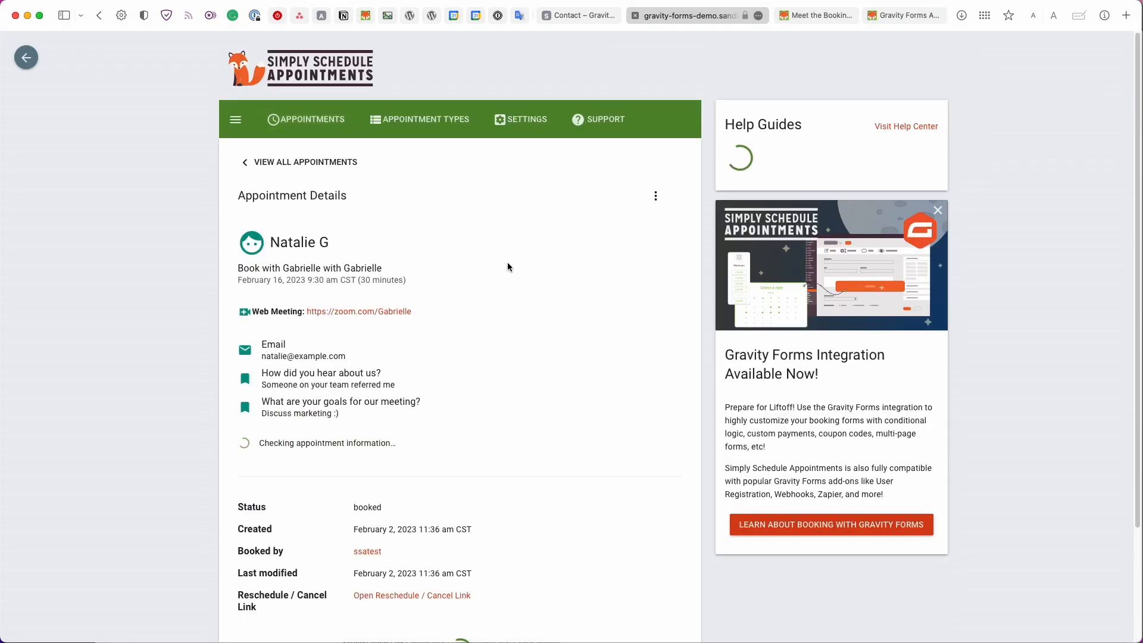
pyautogui.scroll(-1, 508, 263)
pyautogui.scroll(-1, 507, 262)
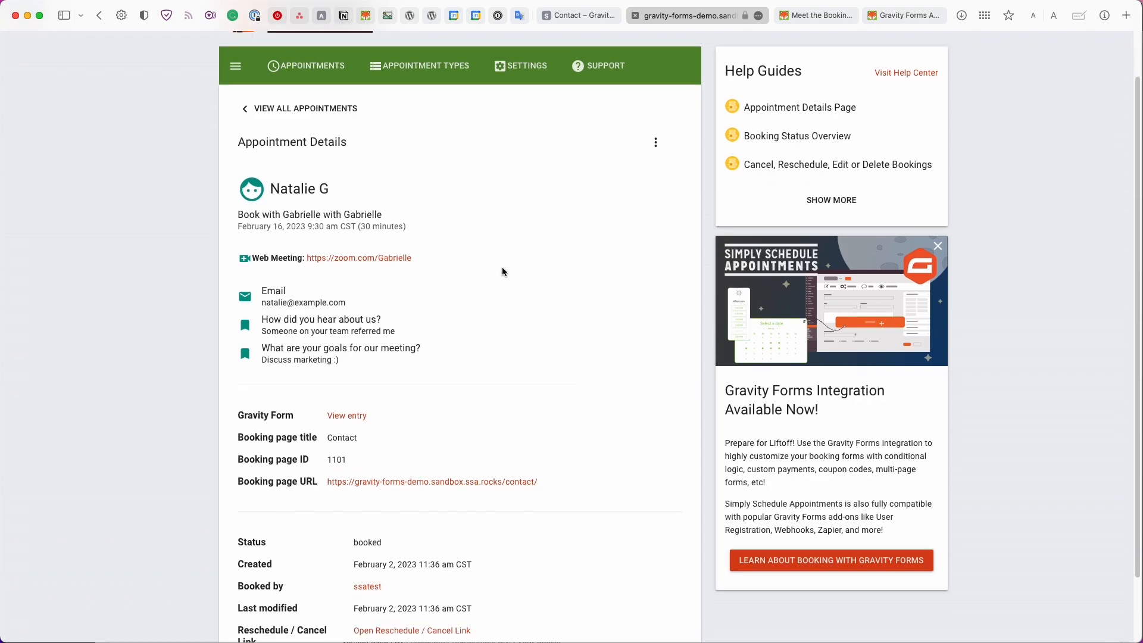
pyautogui.scroll(-1, 494, 292)
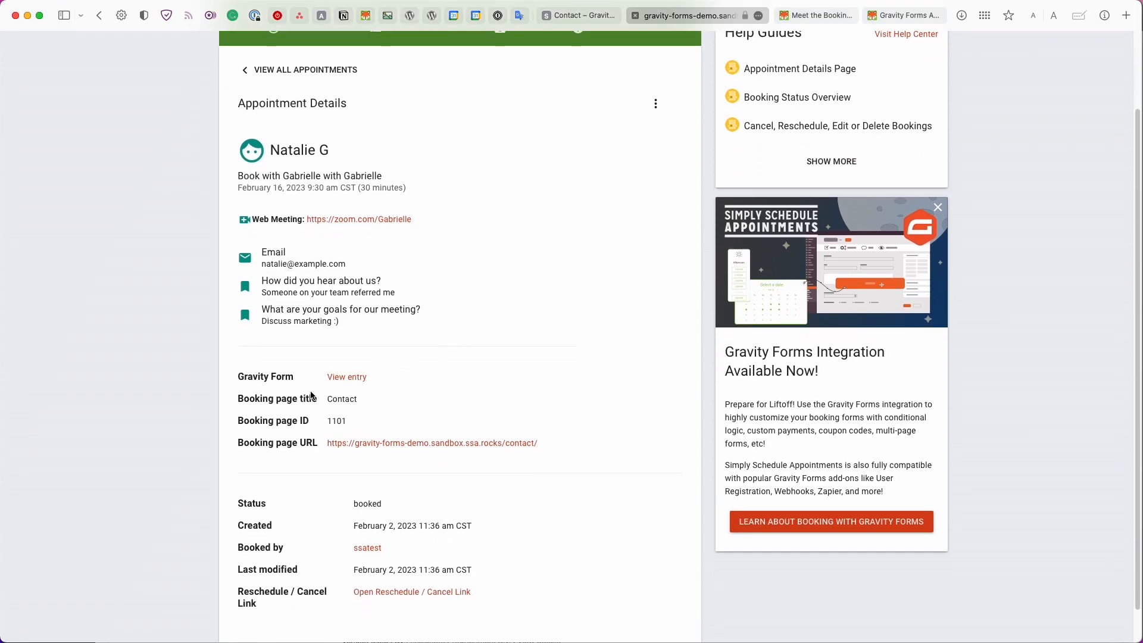
# View the Gravity Forms entry linked from the appointment details, and return to the appointment
pyautogui.click(240, 380)
pyautogui.click(335, 378)
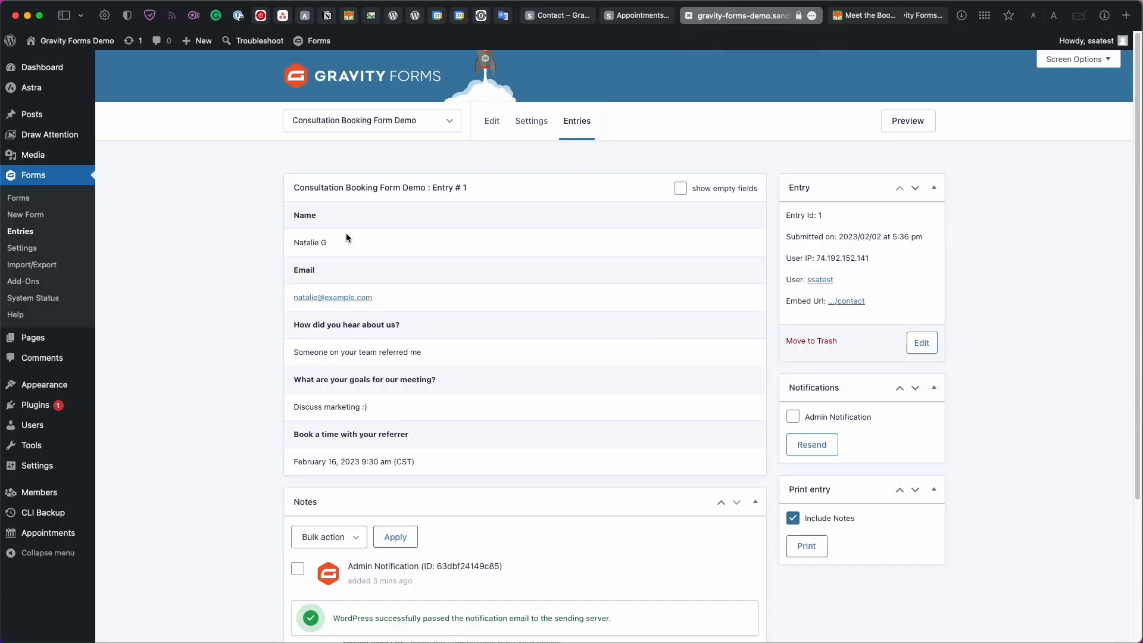
pyautogui.click(645, 17)
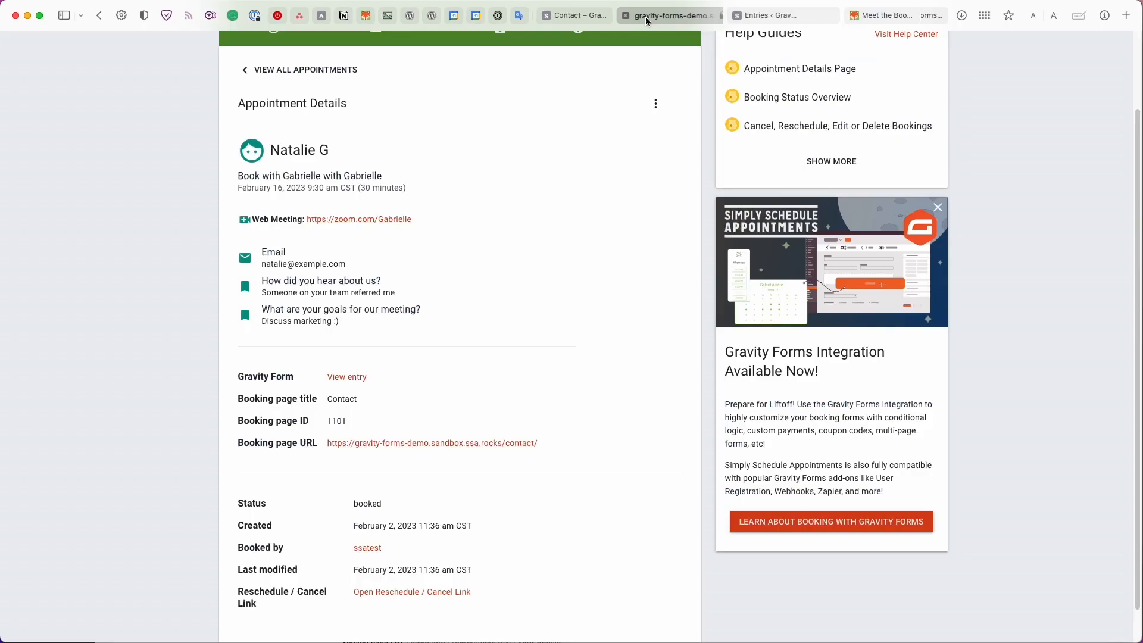
# Open the Email (Customer) notification from the Simply Schedule Appointments settings and review its trigger, subject and message template
pyautogui.scroll(3, 512, 290)
pyautogui.scroll(-1, 500, 300)
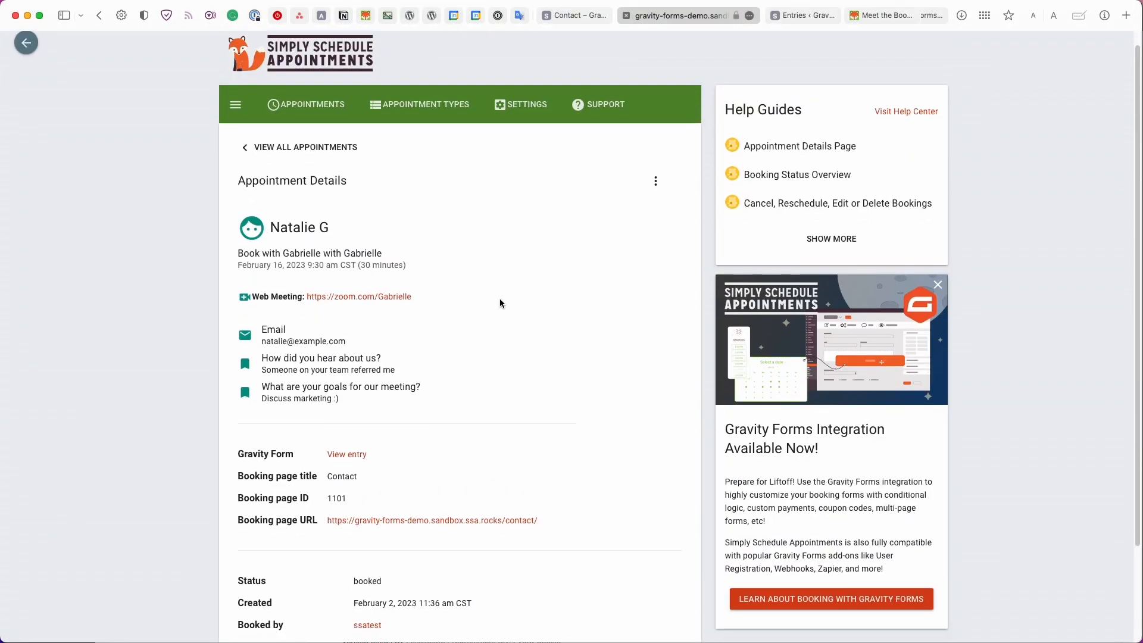
pyautogui.click(513, 97)
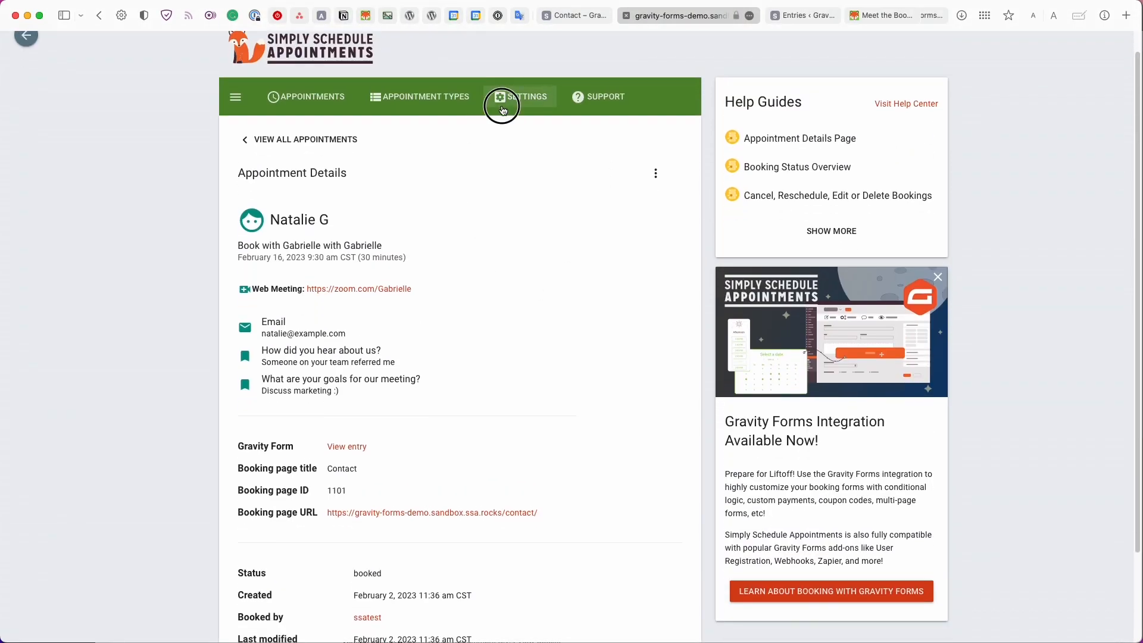
pyautogui.scroll(-4, 528, 129)
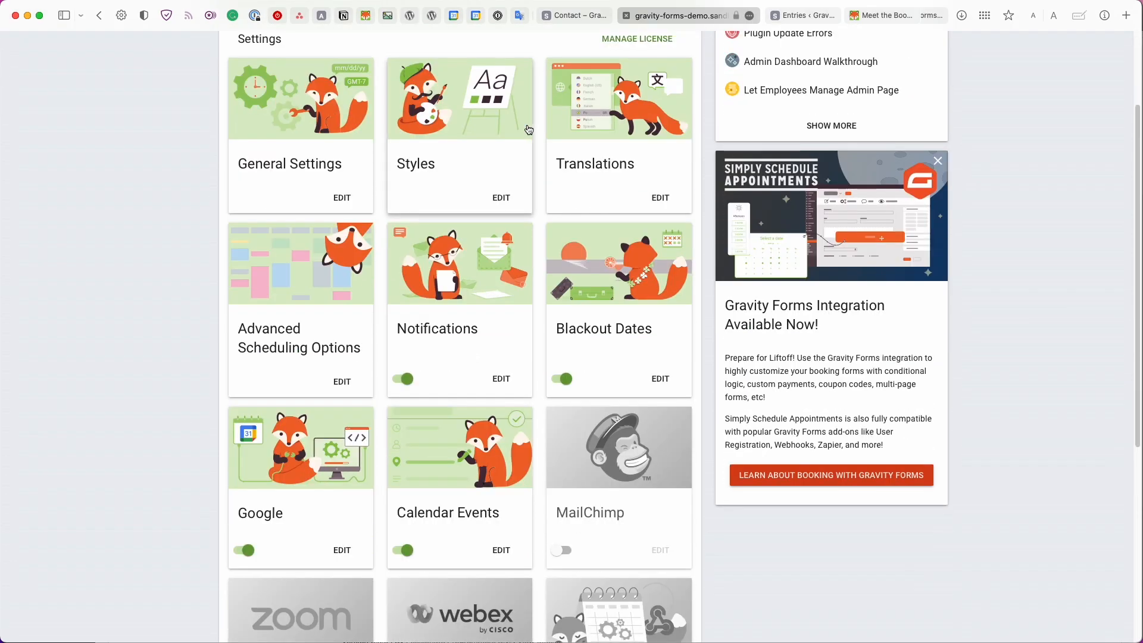
pyautogui.click(479, 244)
pyautogui.click(418, 427)
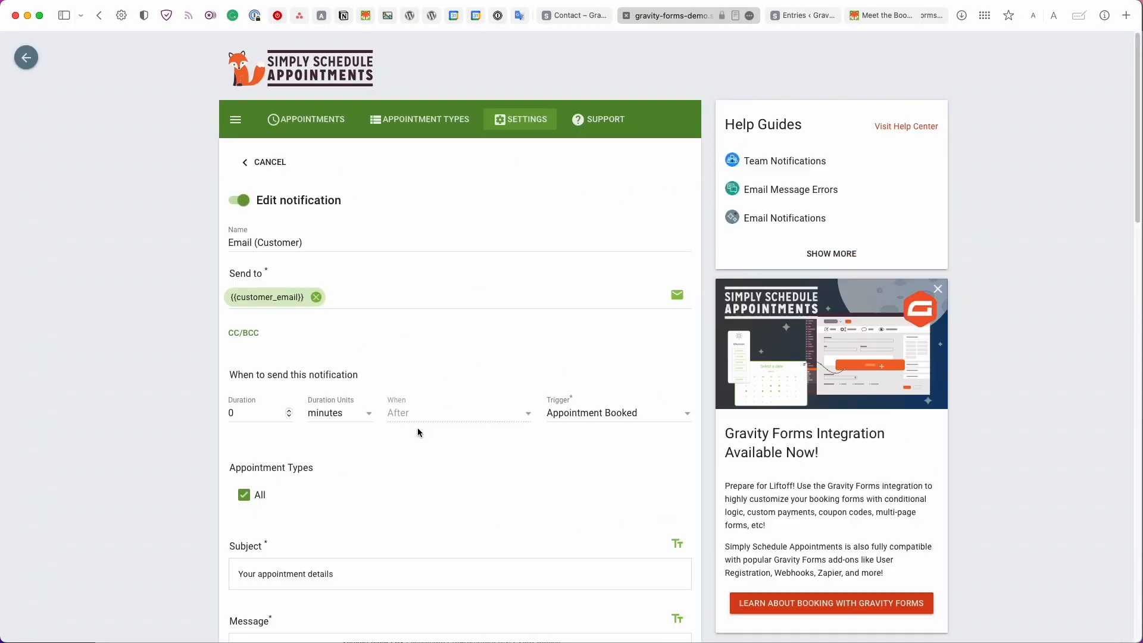
pyautogui.scroll(-5, 416, 426)
pyautogui.scroll(-15, 417, 425)
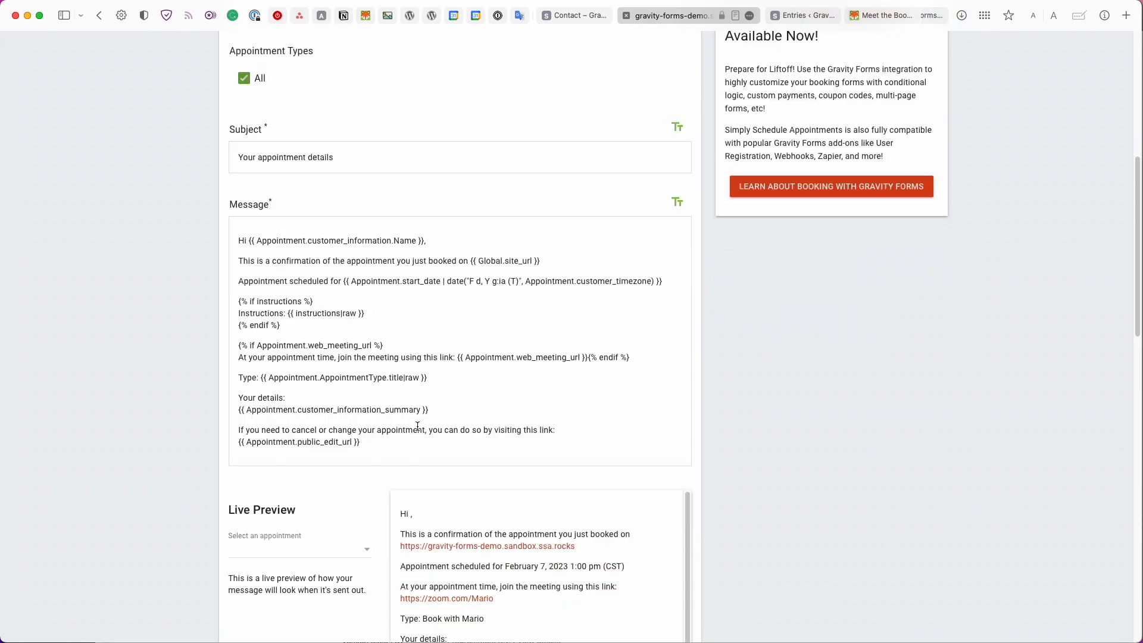
# Preview the customer email with the February 16, 2023 9:30 am test appointment and review its date, meeting link and customer details
pyautogui.scroll(-1, 308, 462)
pyautogui.click(296, 337)
pyautogui.click(256, 511)
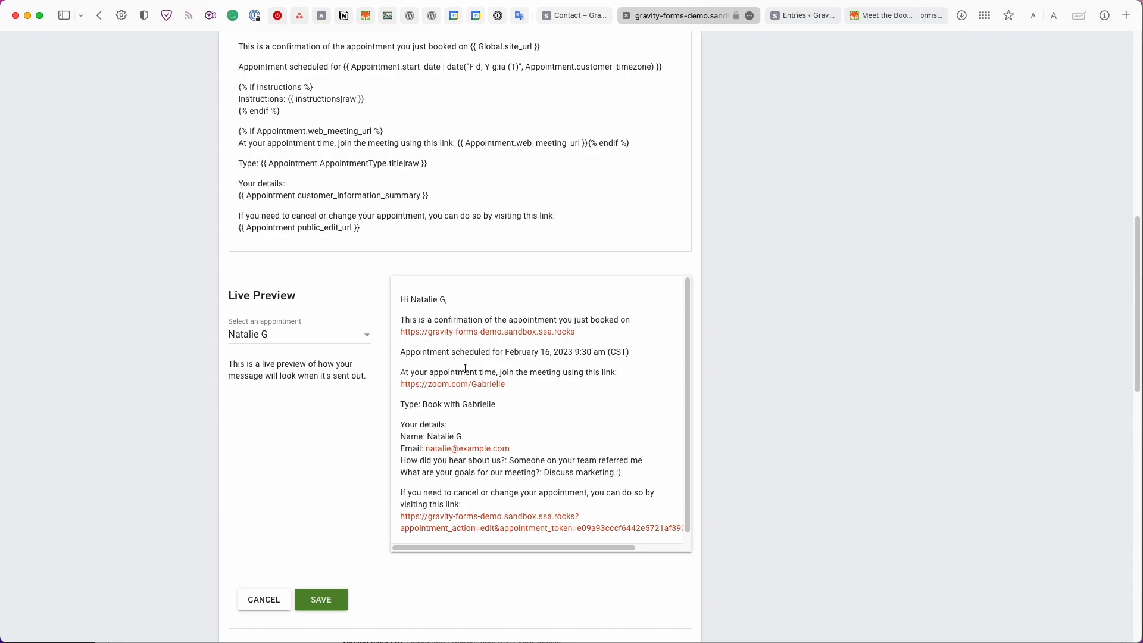
pyautogui.scroll(-1, 465, 368)
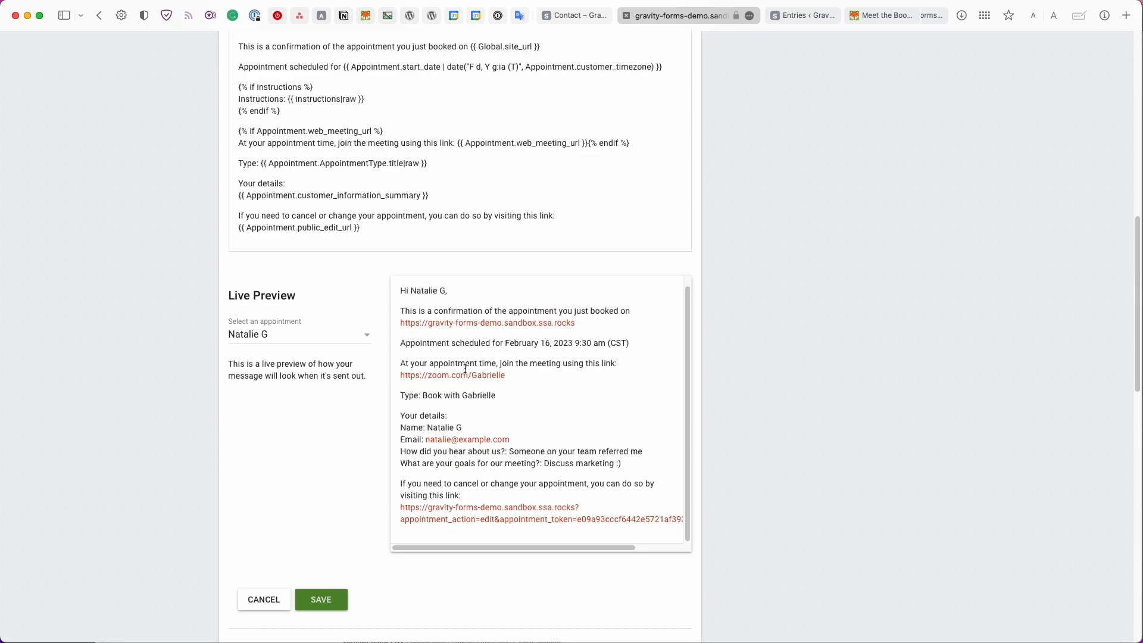
pyautogui.scroll(-2, 523, 376)
pyautogui.moveTo(414, 378); pyautogui.dragTo(579, 430)
pyautogui.click(579, 430)
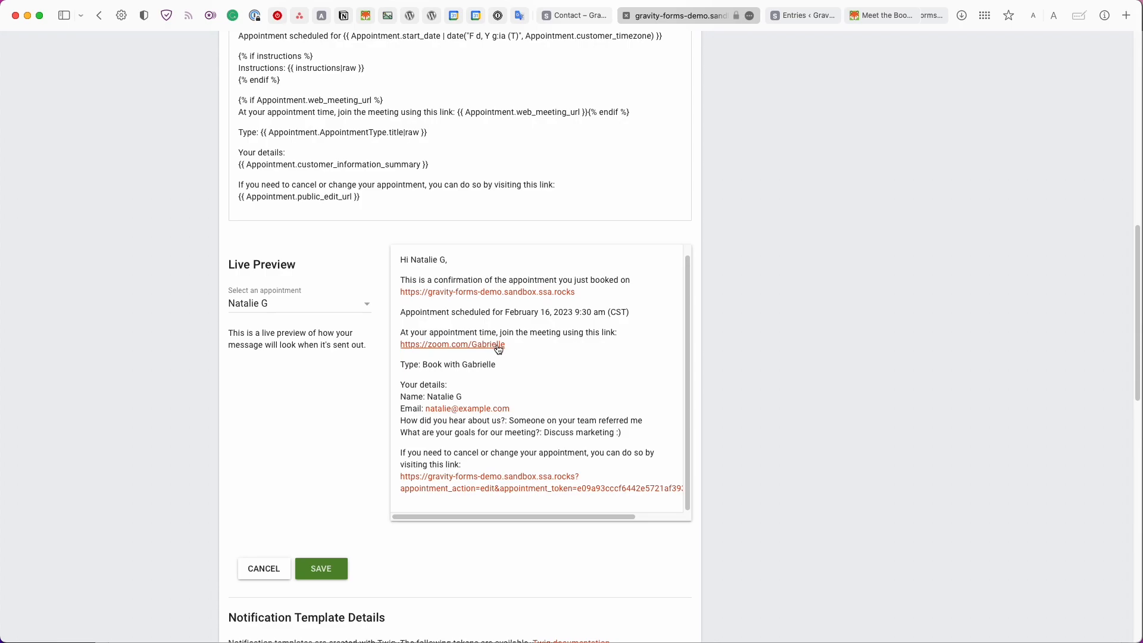
pyautogui.moveTo(503, 314); pyautogui.dragTo(637, 315)
pyautogui.click(636, 316)
pyautogui.scroll(-1, 587, 381)
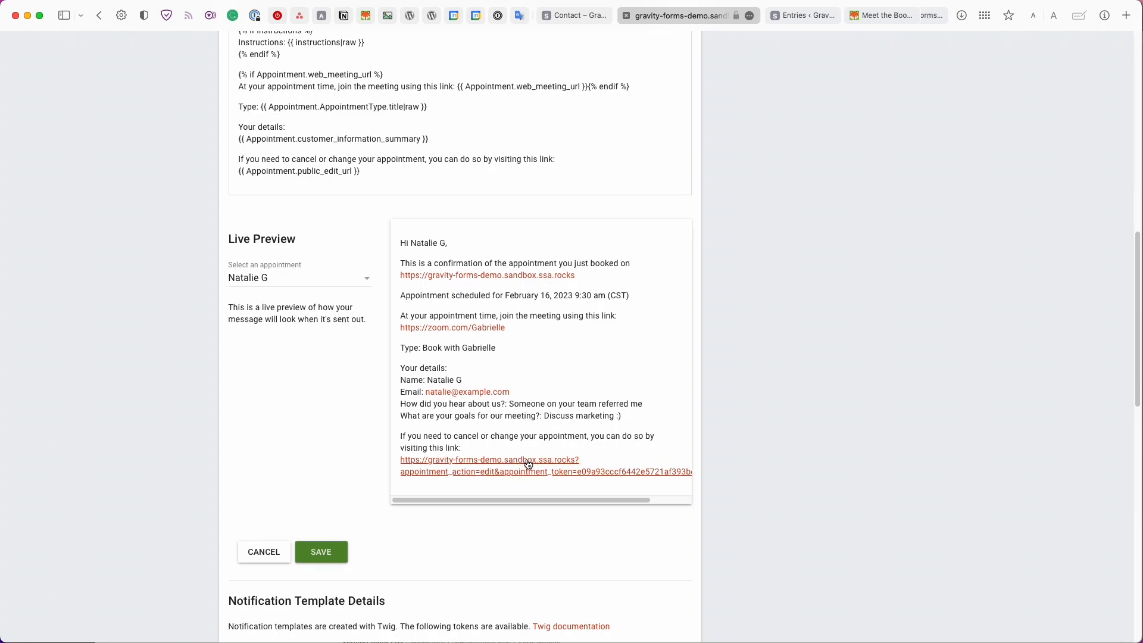
# View the appointment's cancel-or-change link from the email preview in a separate tab, close it, and return to the plugin's Settings overview
pyautogui.keyDown('super'); pyautogui.click(527, 464); pyautogui.keyUp('super')
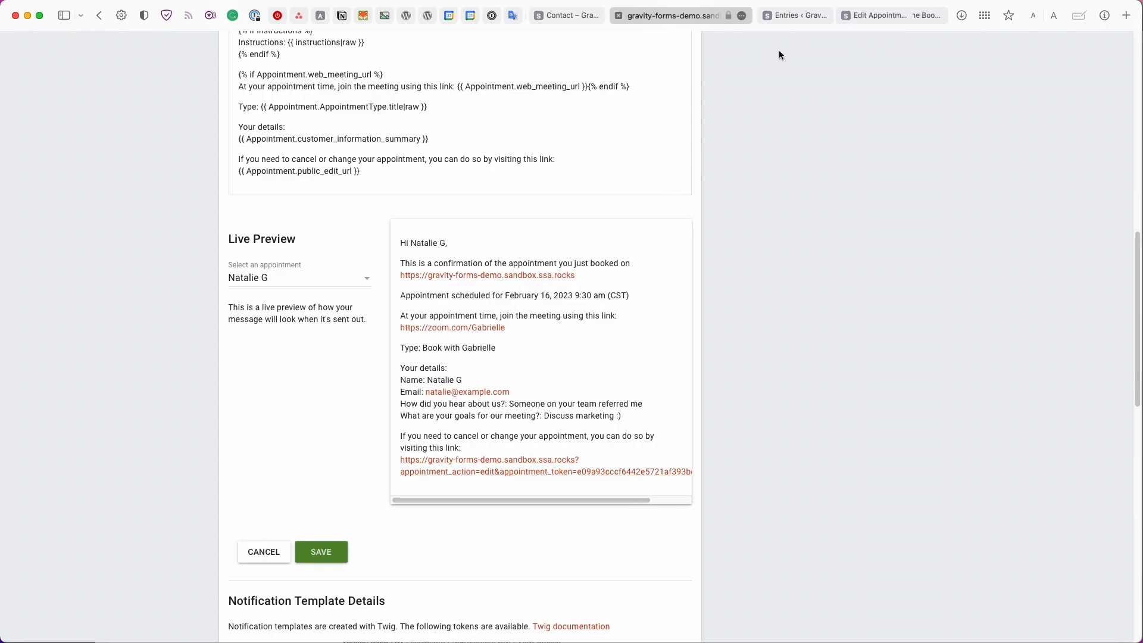
pyautogui.click(864, 18)
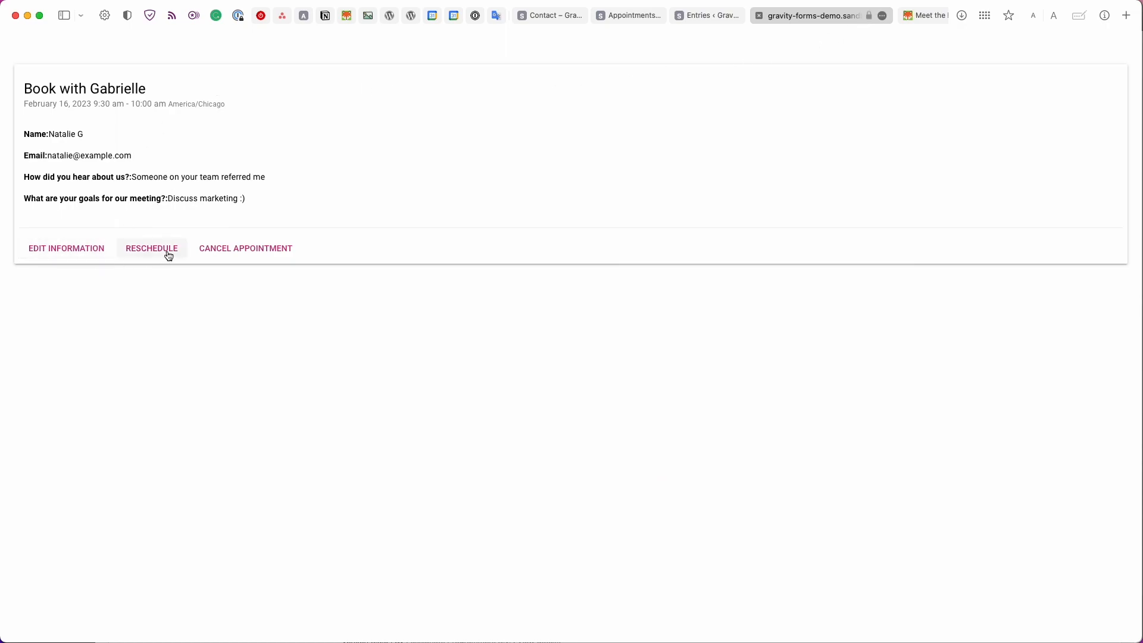
pyautogui.click(759, 15)
pyautogui.click(516, 109)
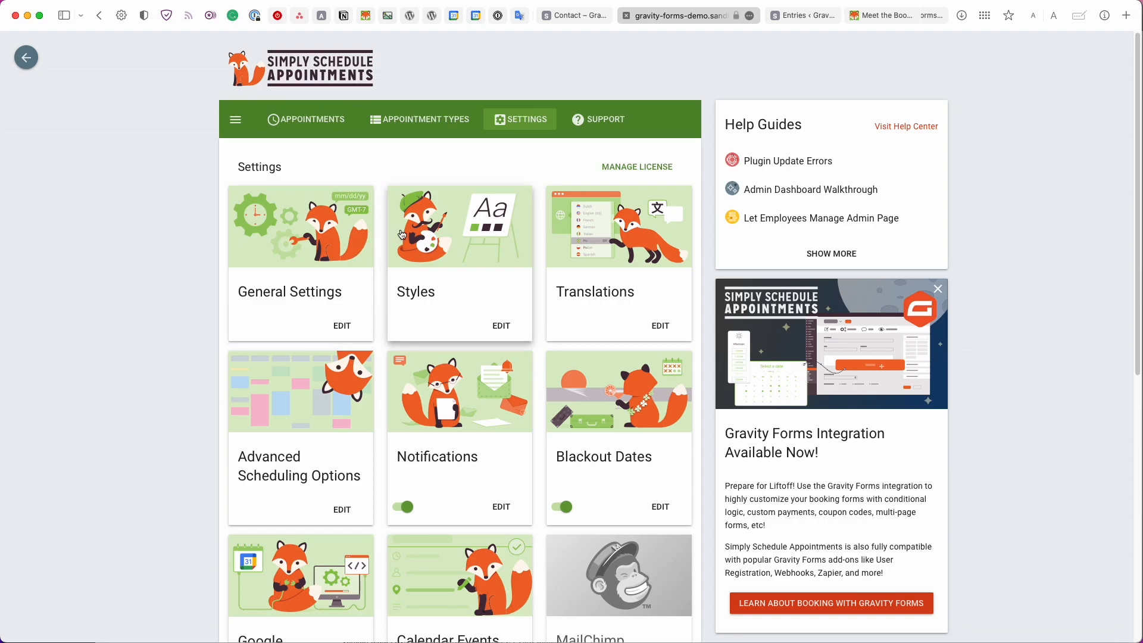
# Return to the published Contact page and review its Schedule today section with the form's confirmation message
pyautogui.click(553, 18)
pyautogui.scroll(6, 556, 63)
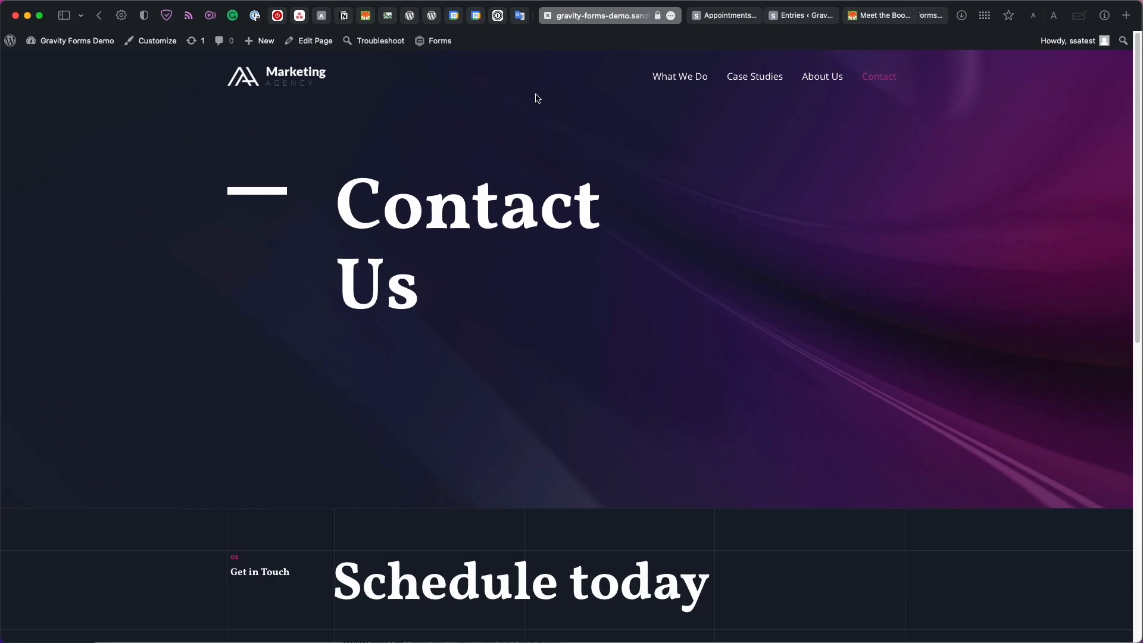
pyautogui.scroll(-6, 535, 98)
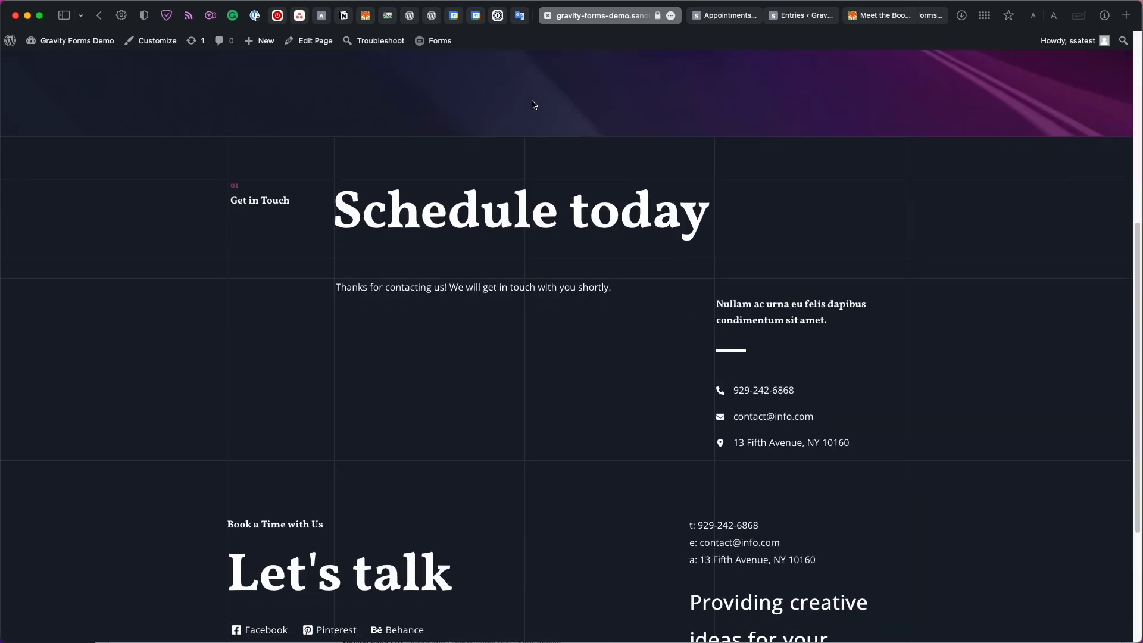
pyautogui.scroll(-4, 534, 104)
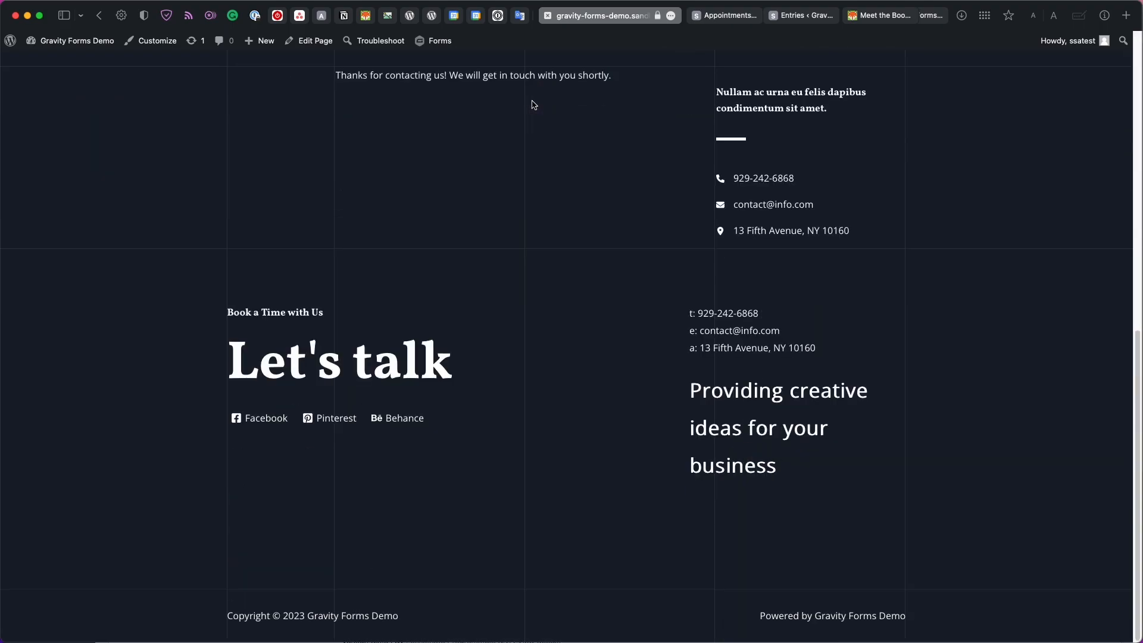